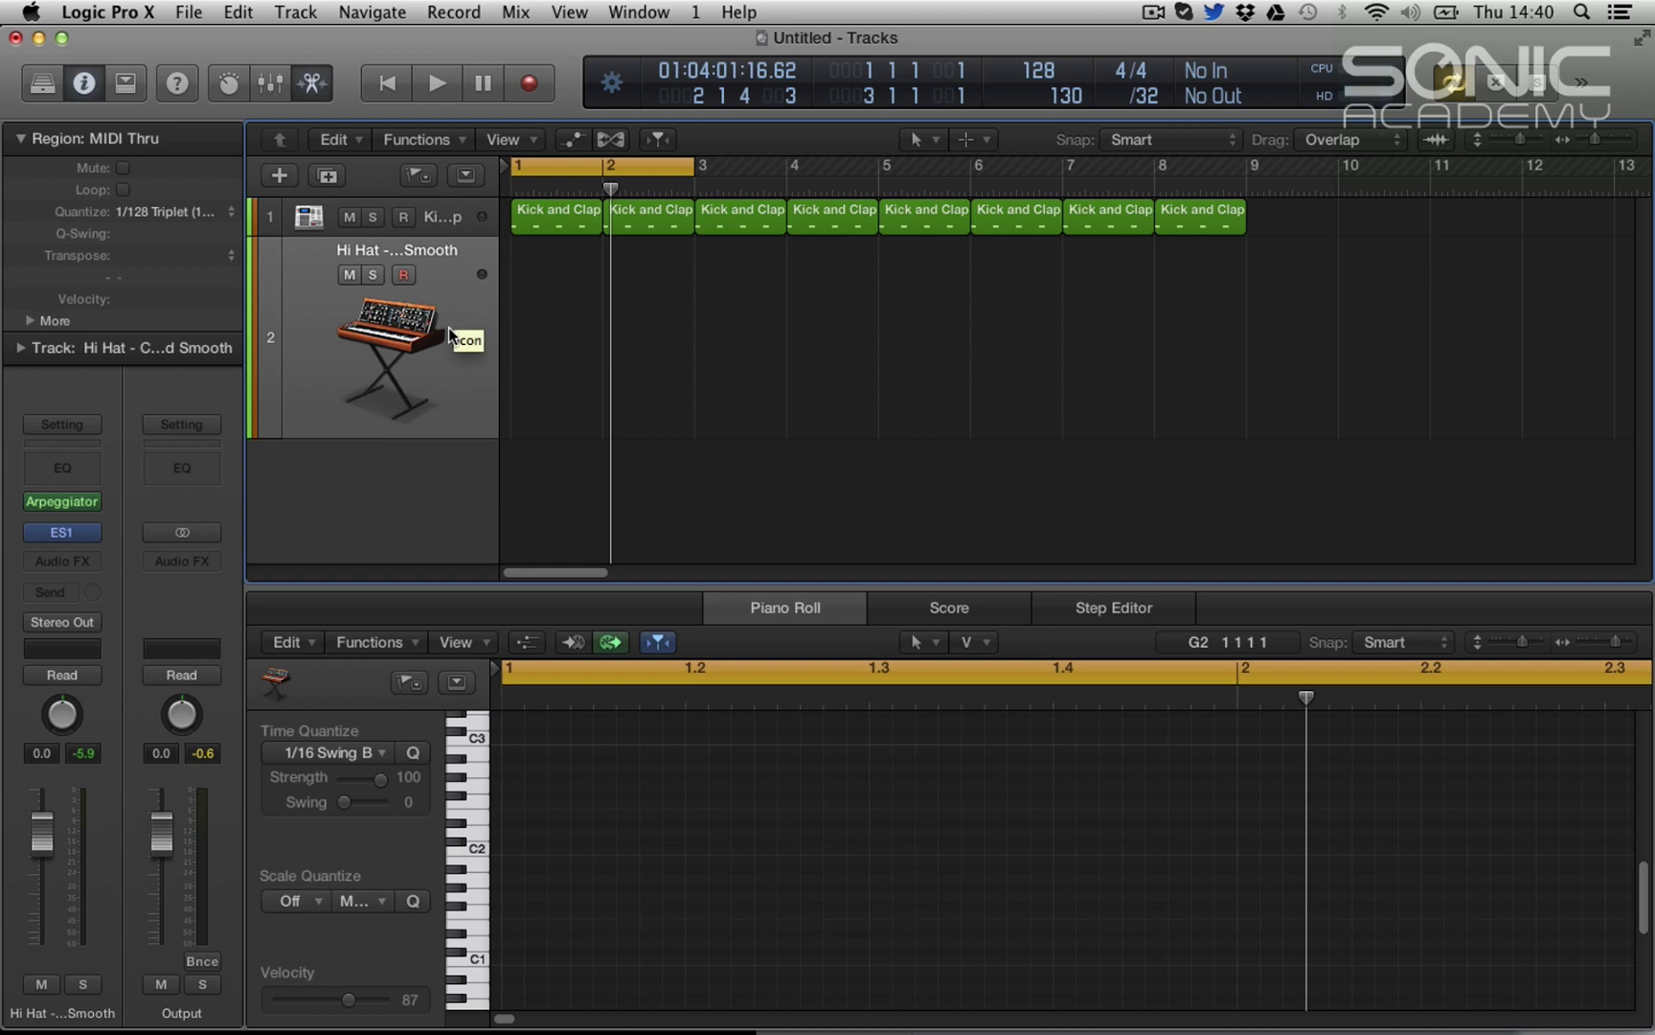
Step: Remove the ES1 instrument and the Arpeggiator MIDI effect from track 2
left_click(82, 535)
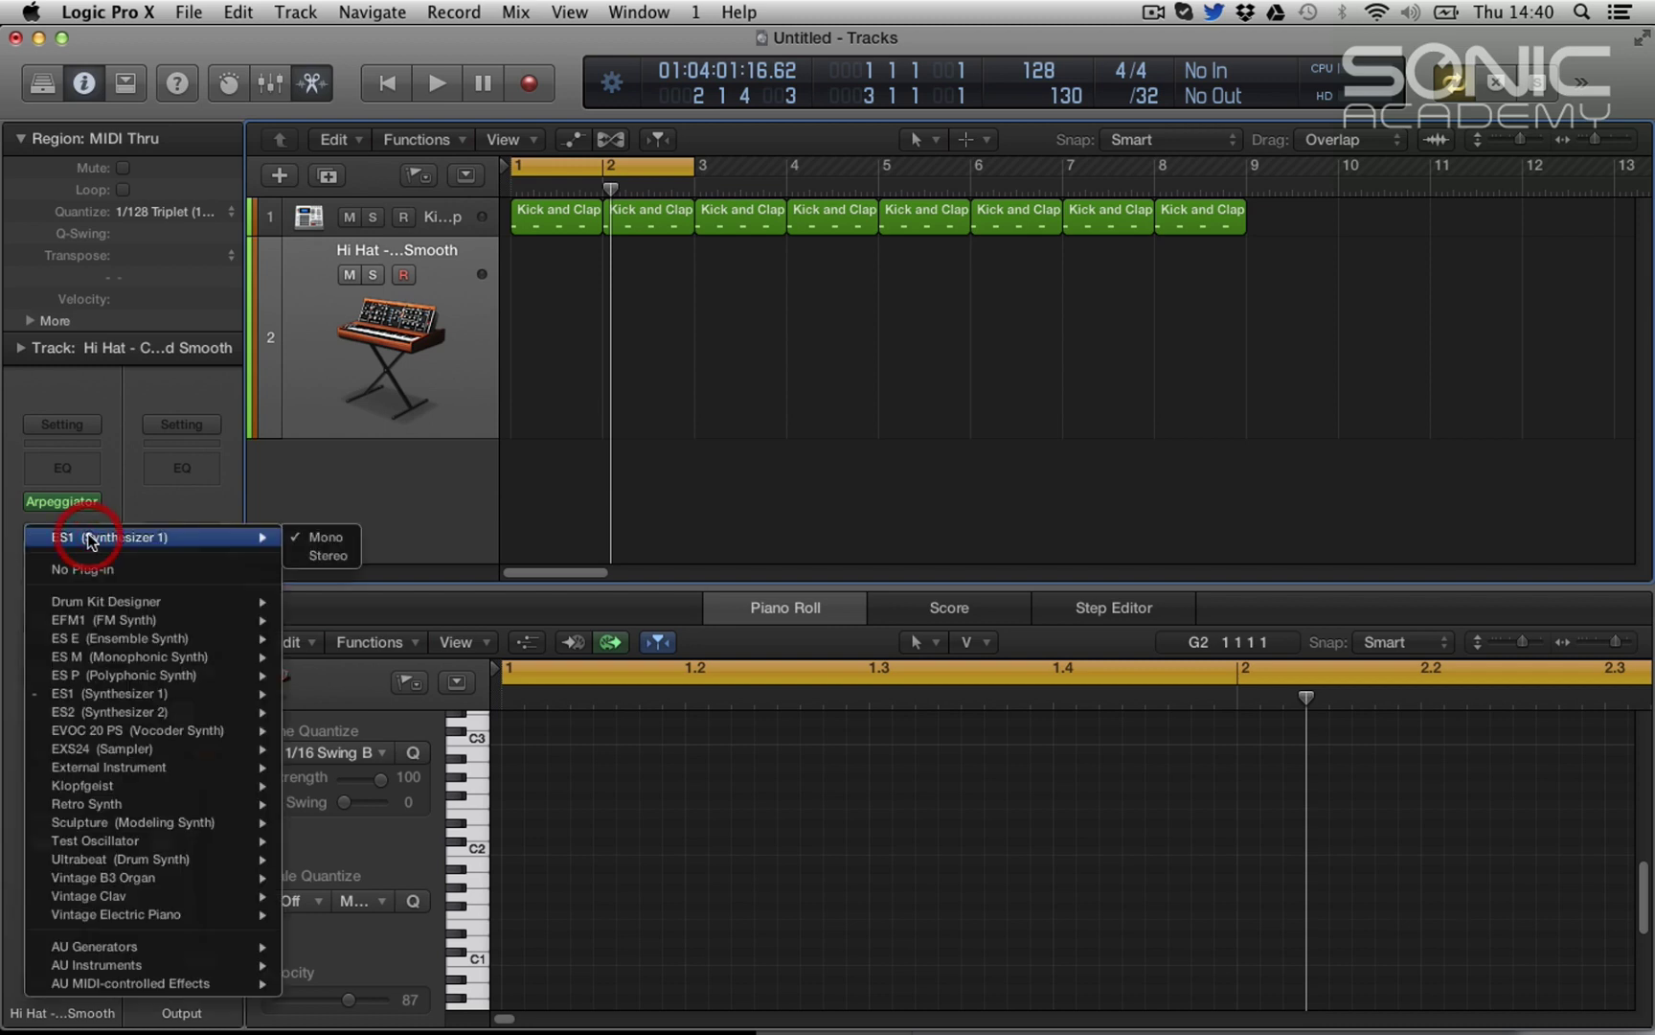
left_click(83, 537)
left_click(82, 536)
left_click(82, 569)
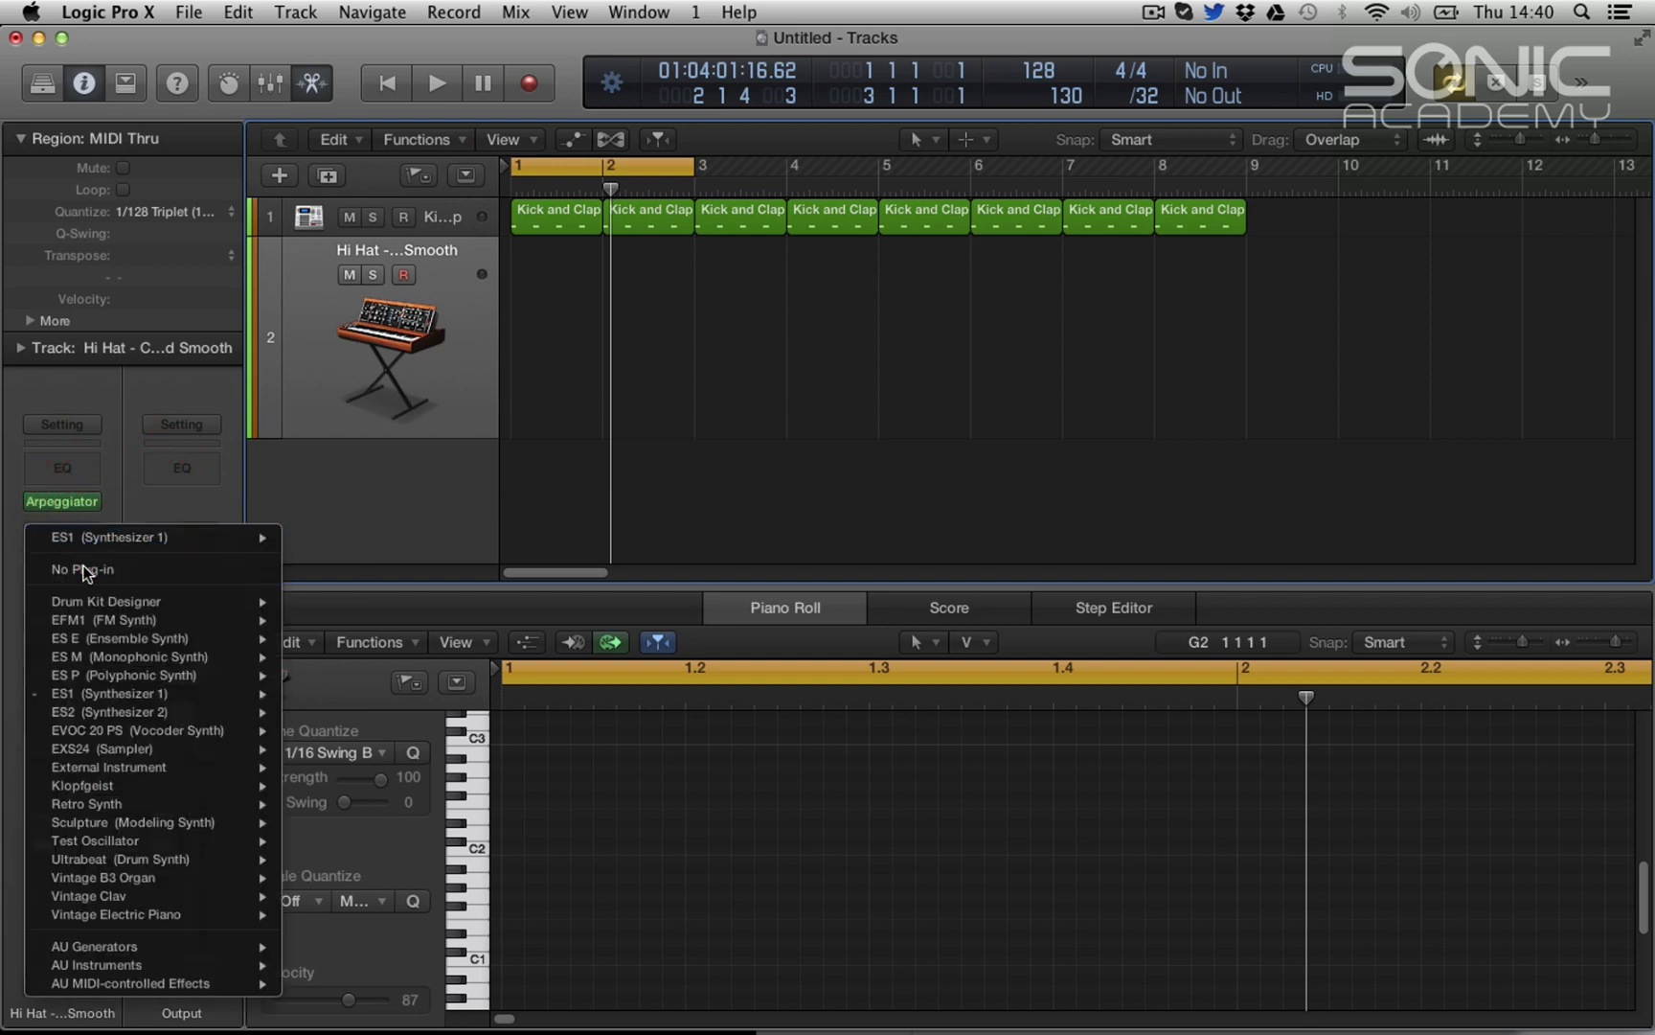
left_click(96, 502)
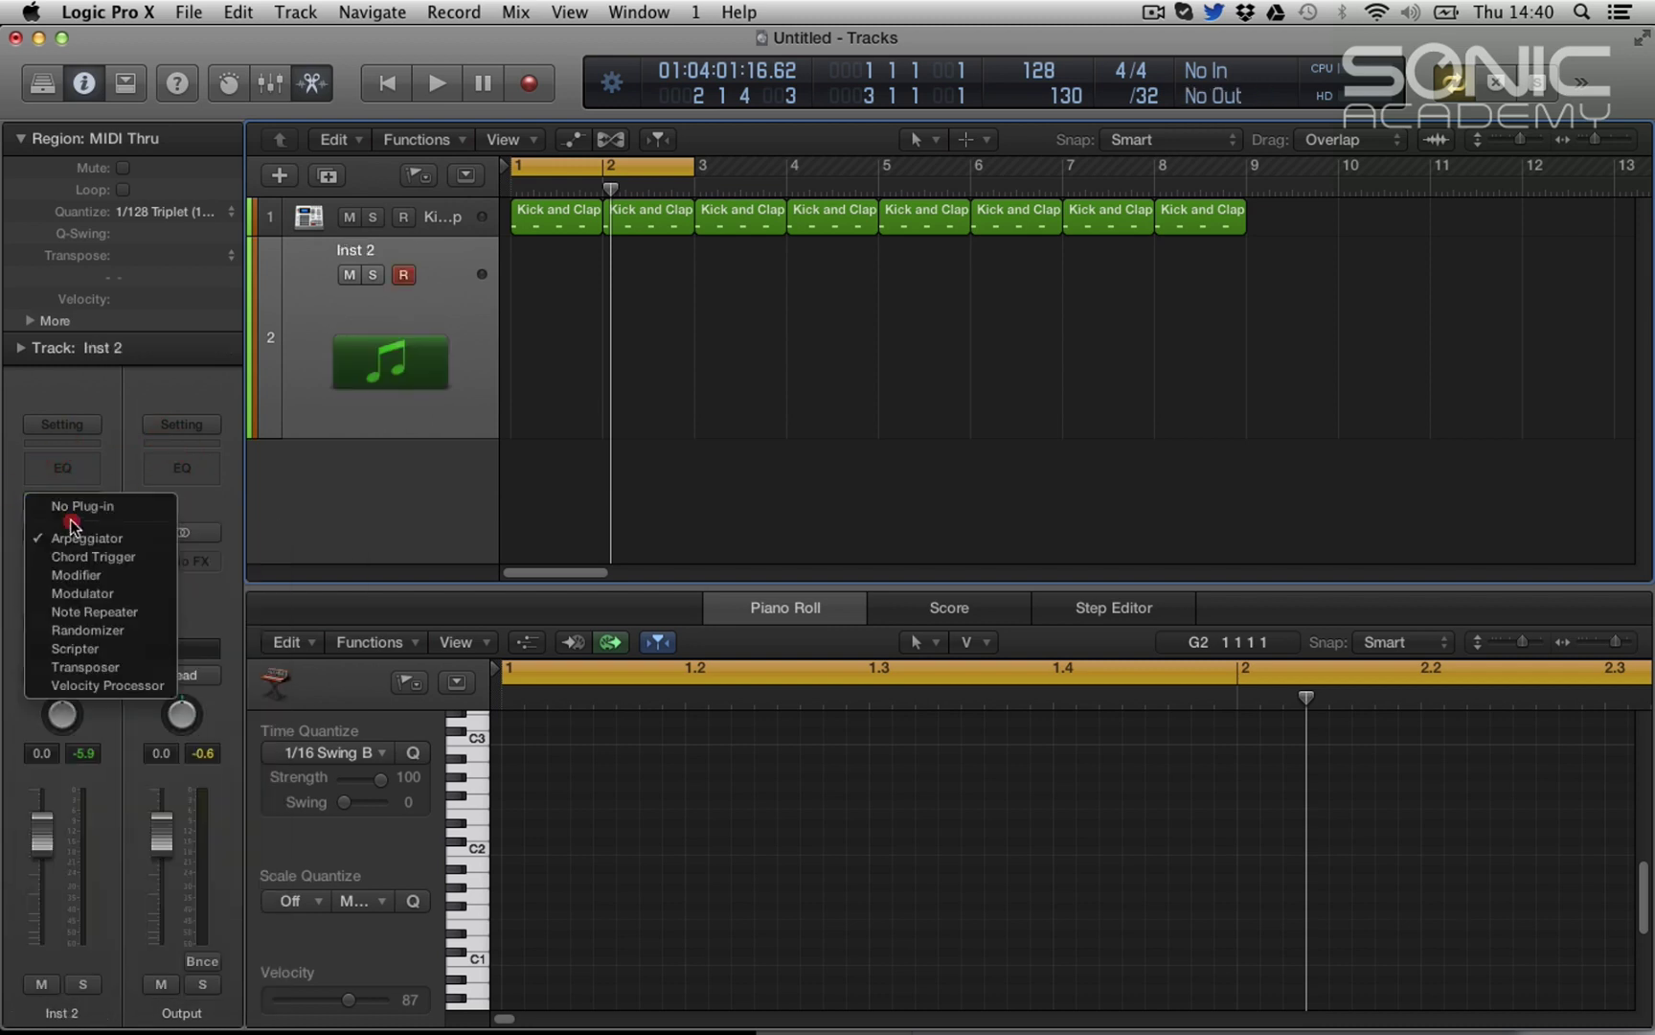
left_click(80, 508)
Step: Insert a stereo ES1 and load its Hi Hat - Closed Smooth preset
left_click(83, 535)
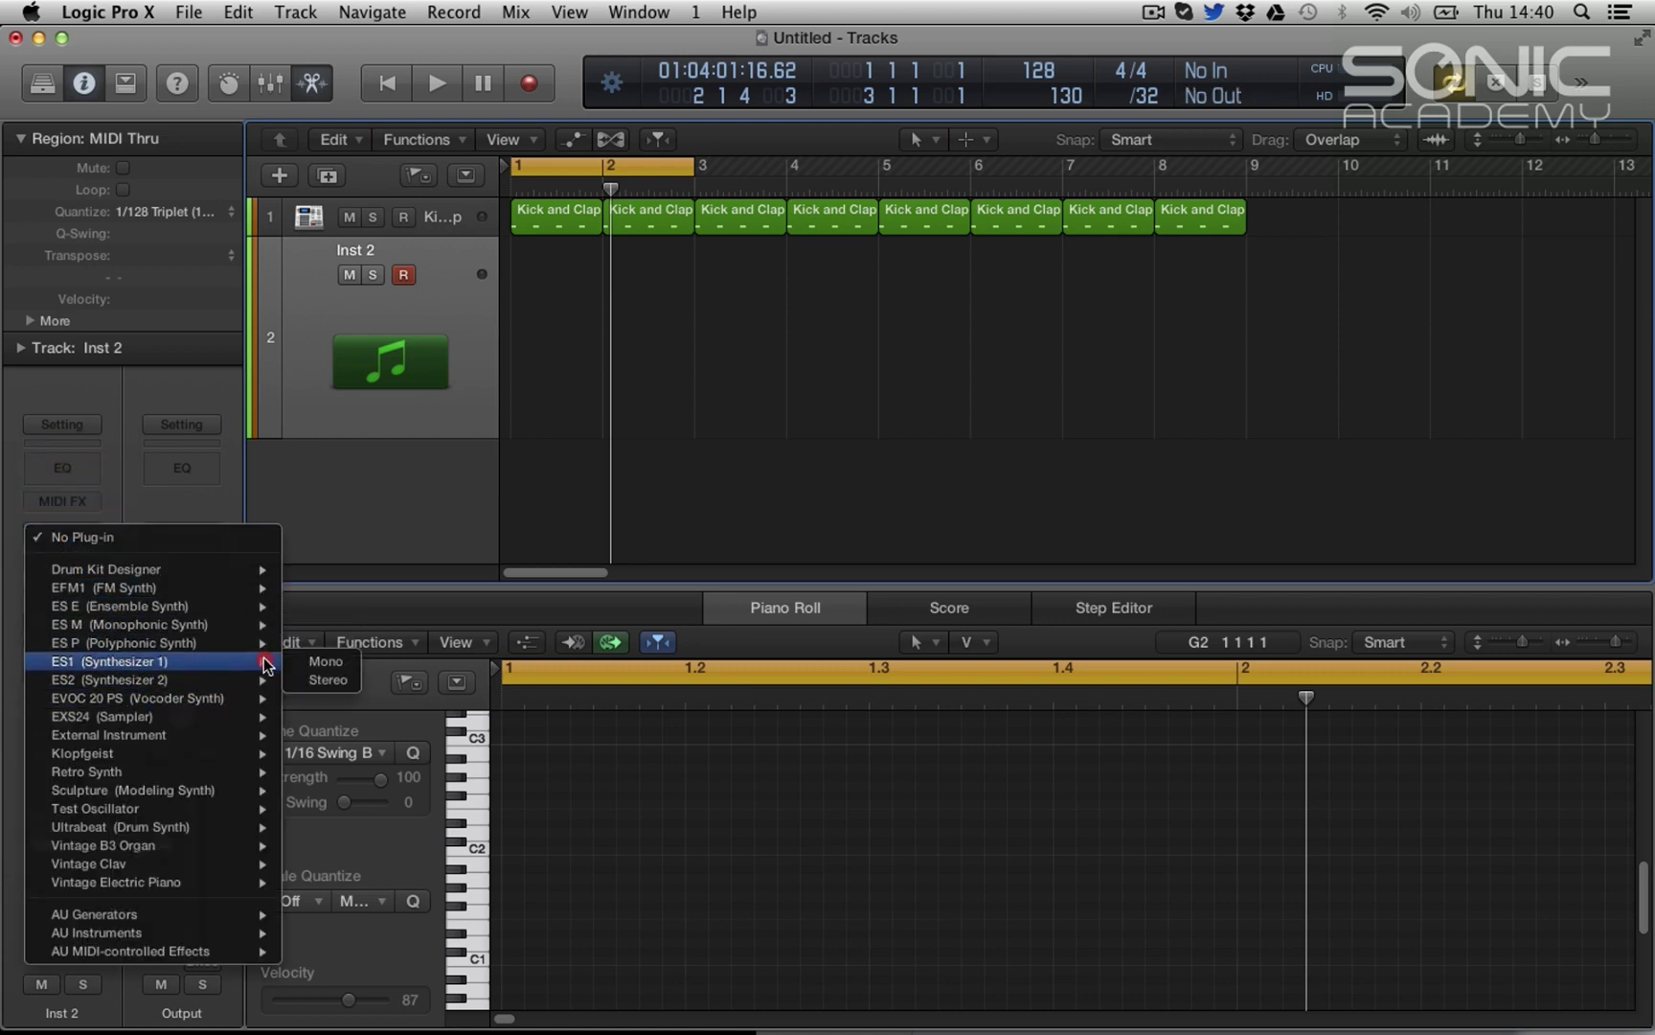
left_click(326, 680)
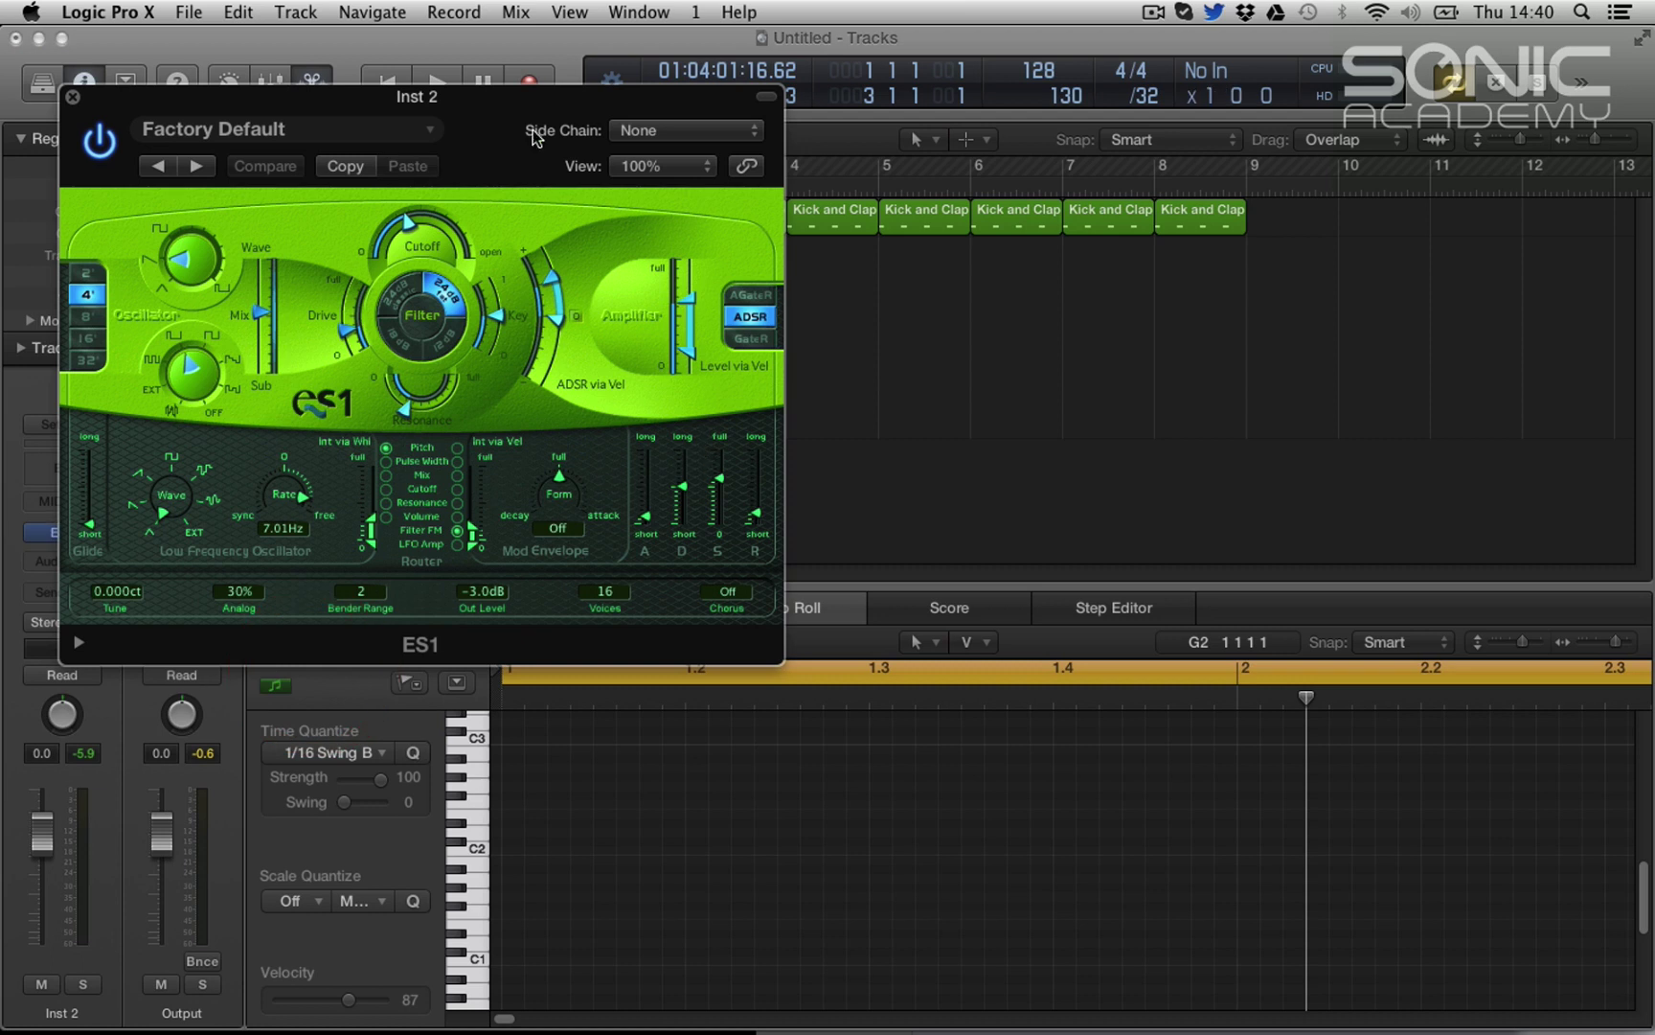
left_click_drag(534, 137, 831, 12)
left_click(728, 77)
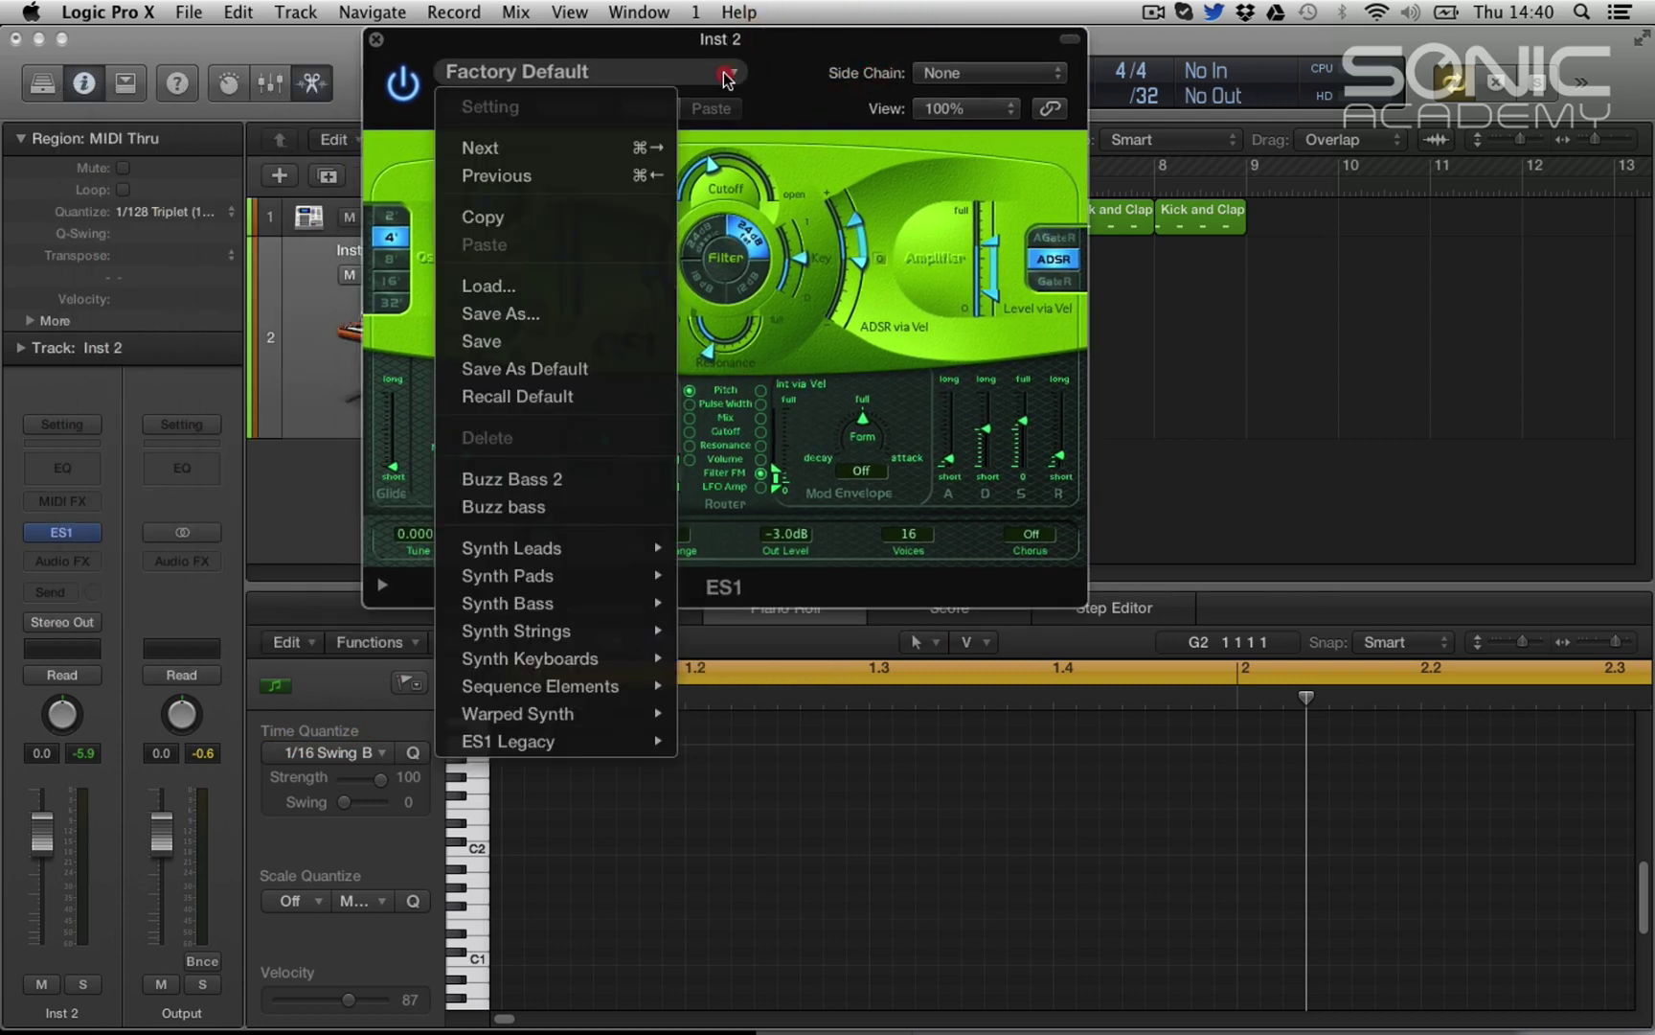
mouse_move(648, 748)
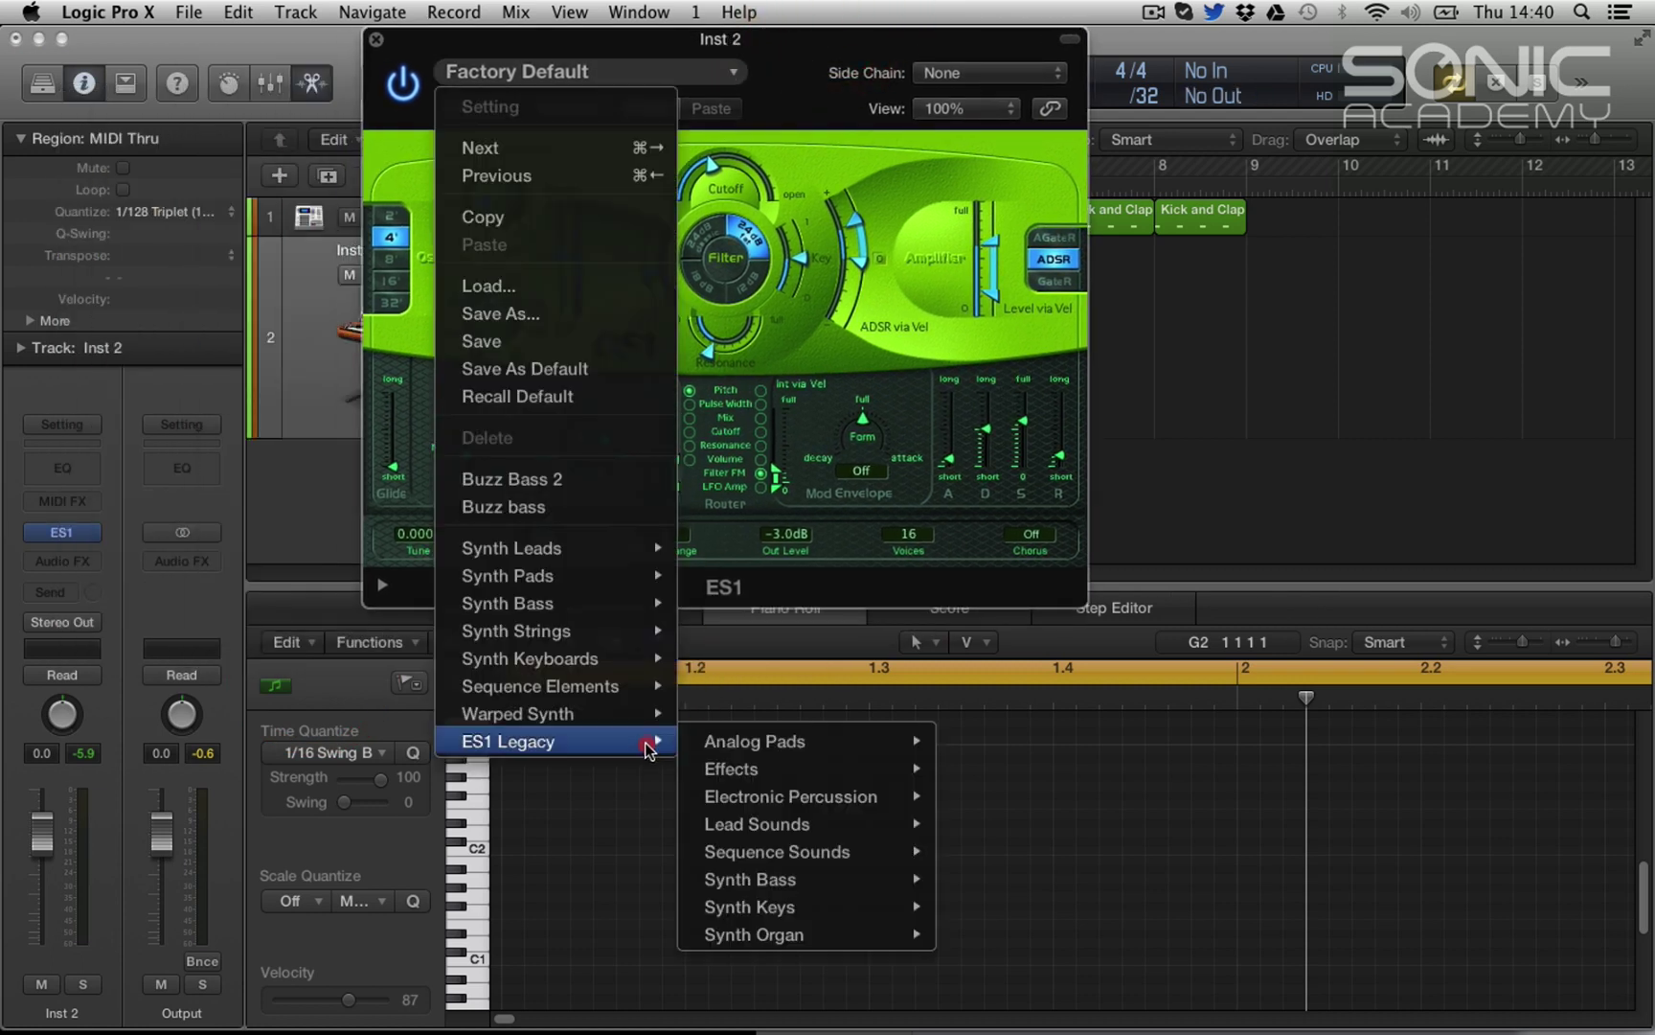
mouse_move(850, 805)
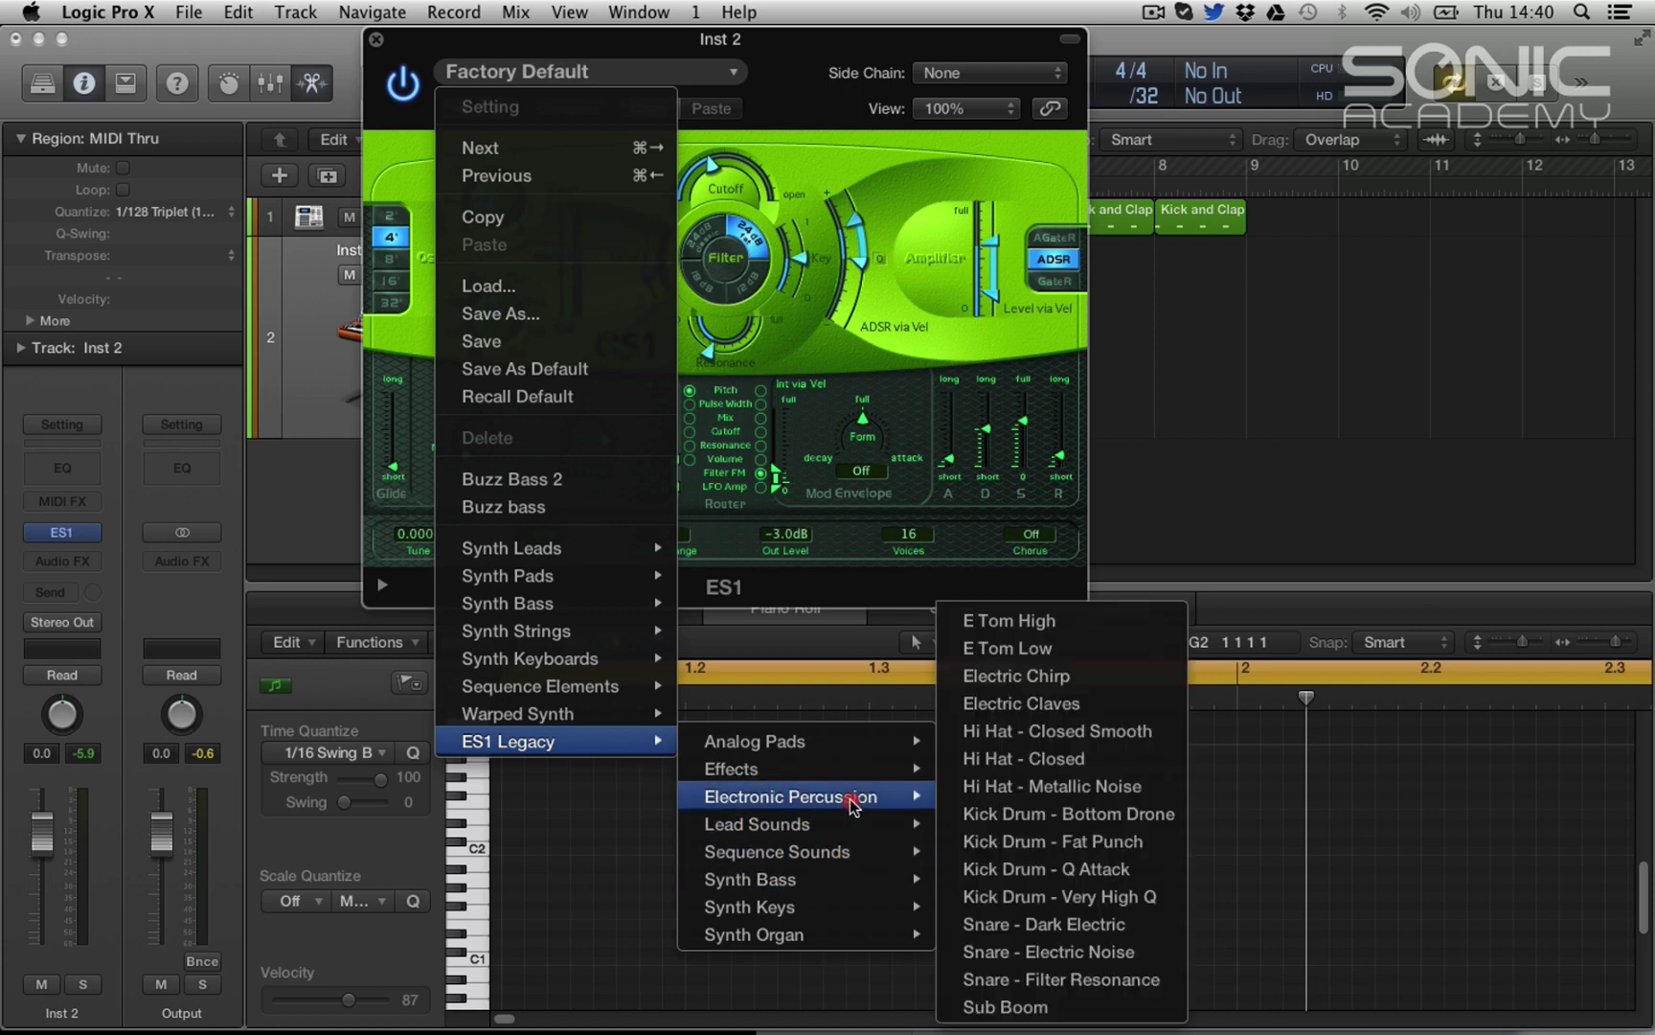
left_click(1108, 737)
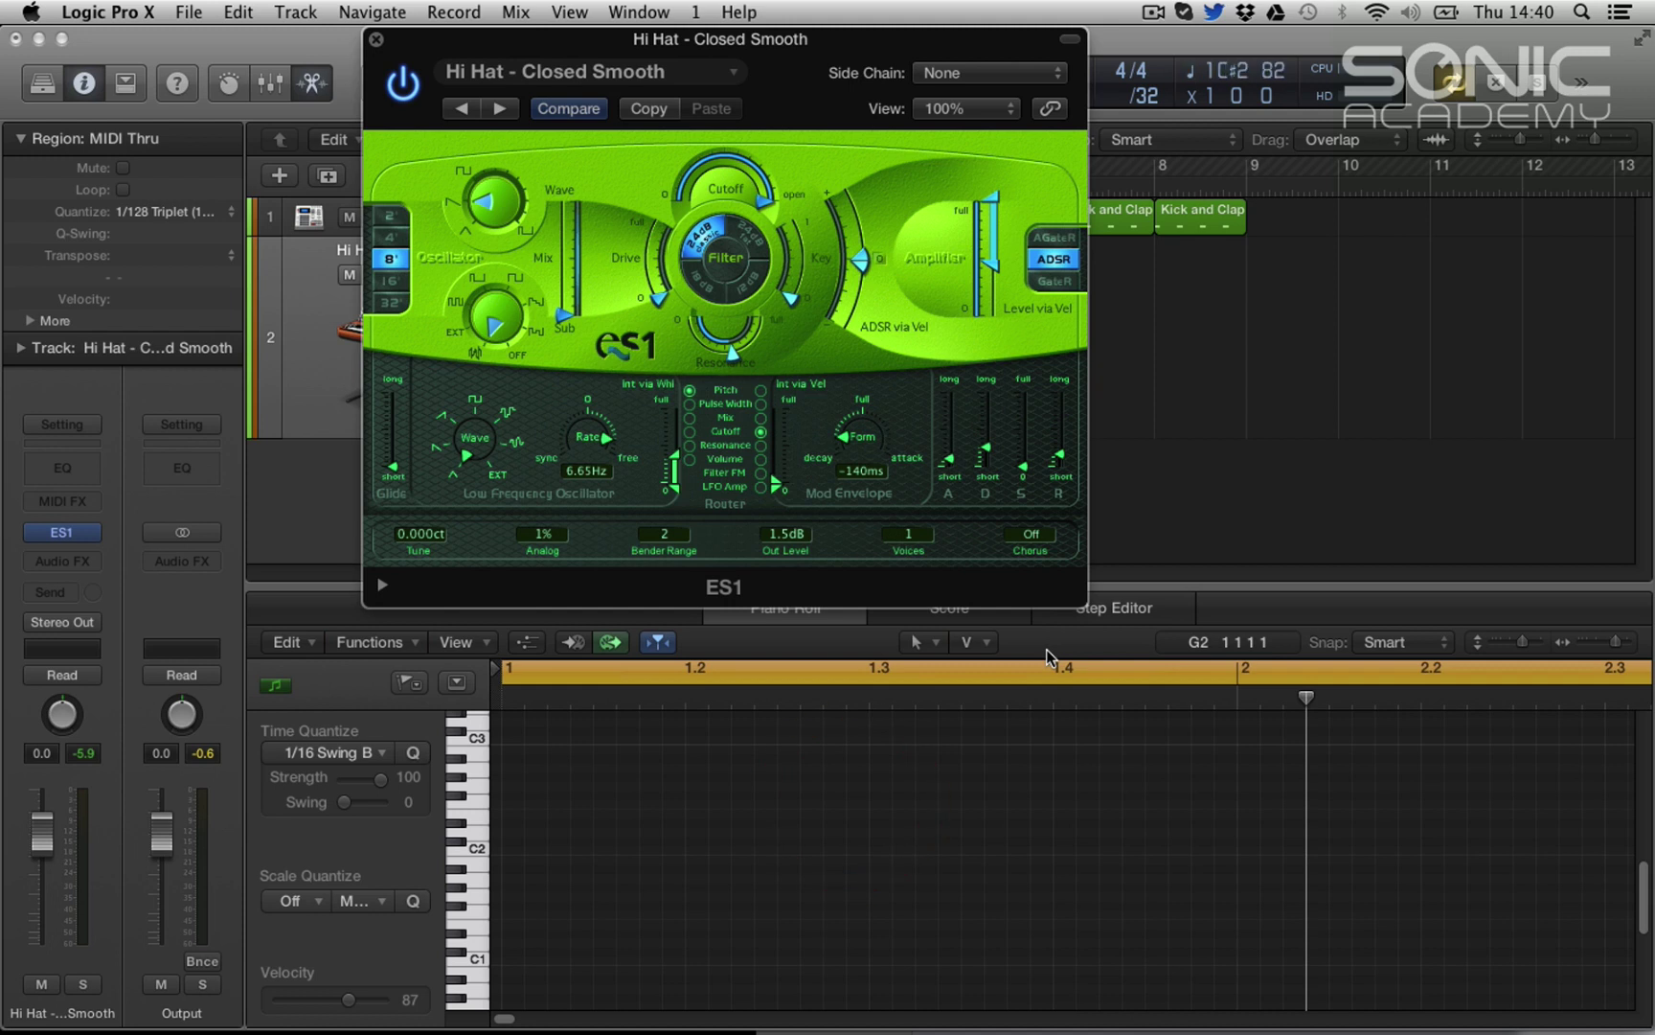
Step: Close ES1 and insert an Arpeggiator in the hi-hat track's MIDI FX slot
left_click(377, 40)
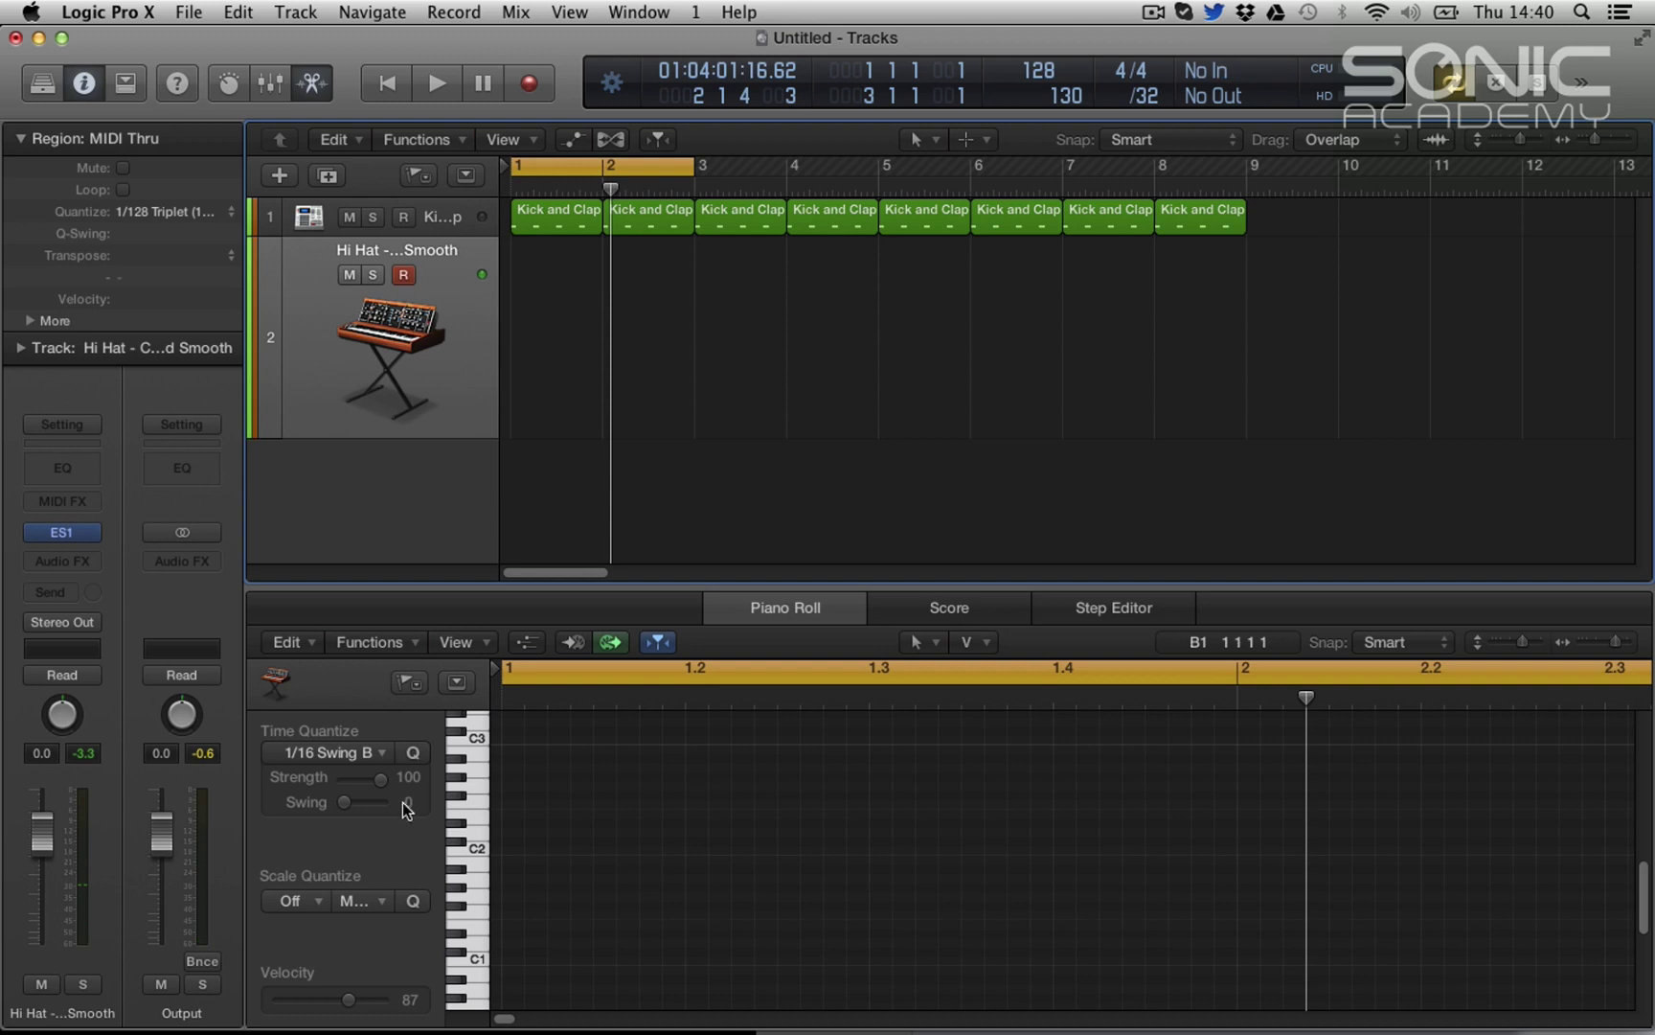
left_click(90, 498)
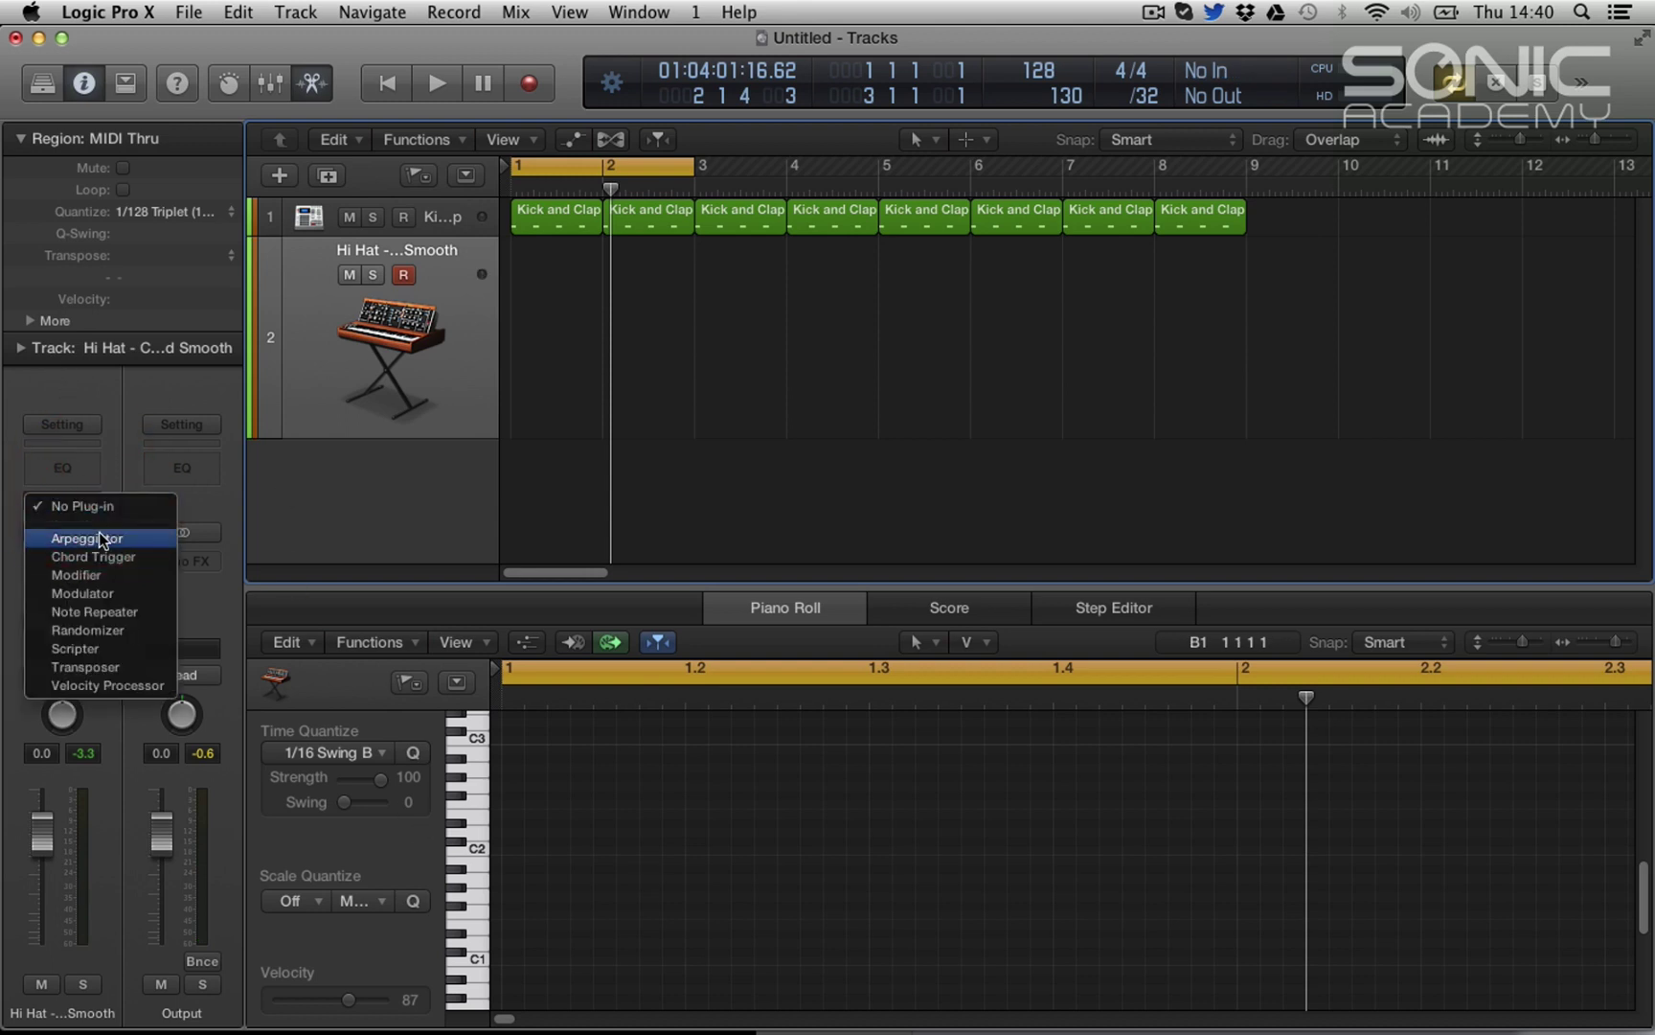
left_click(85, 534)
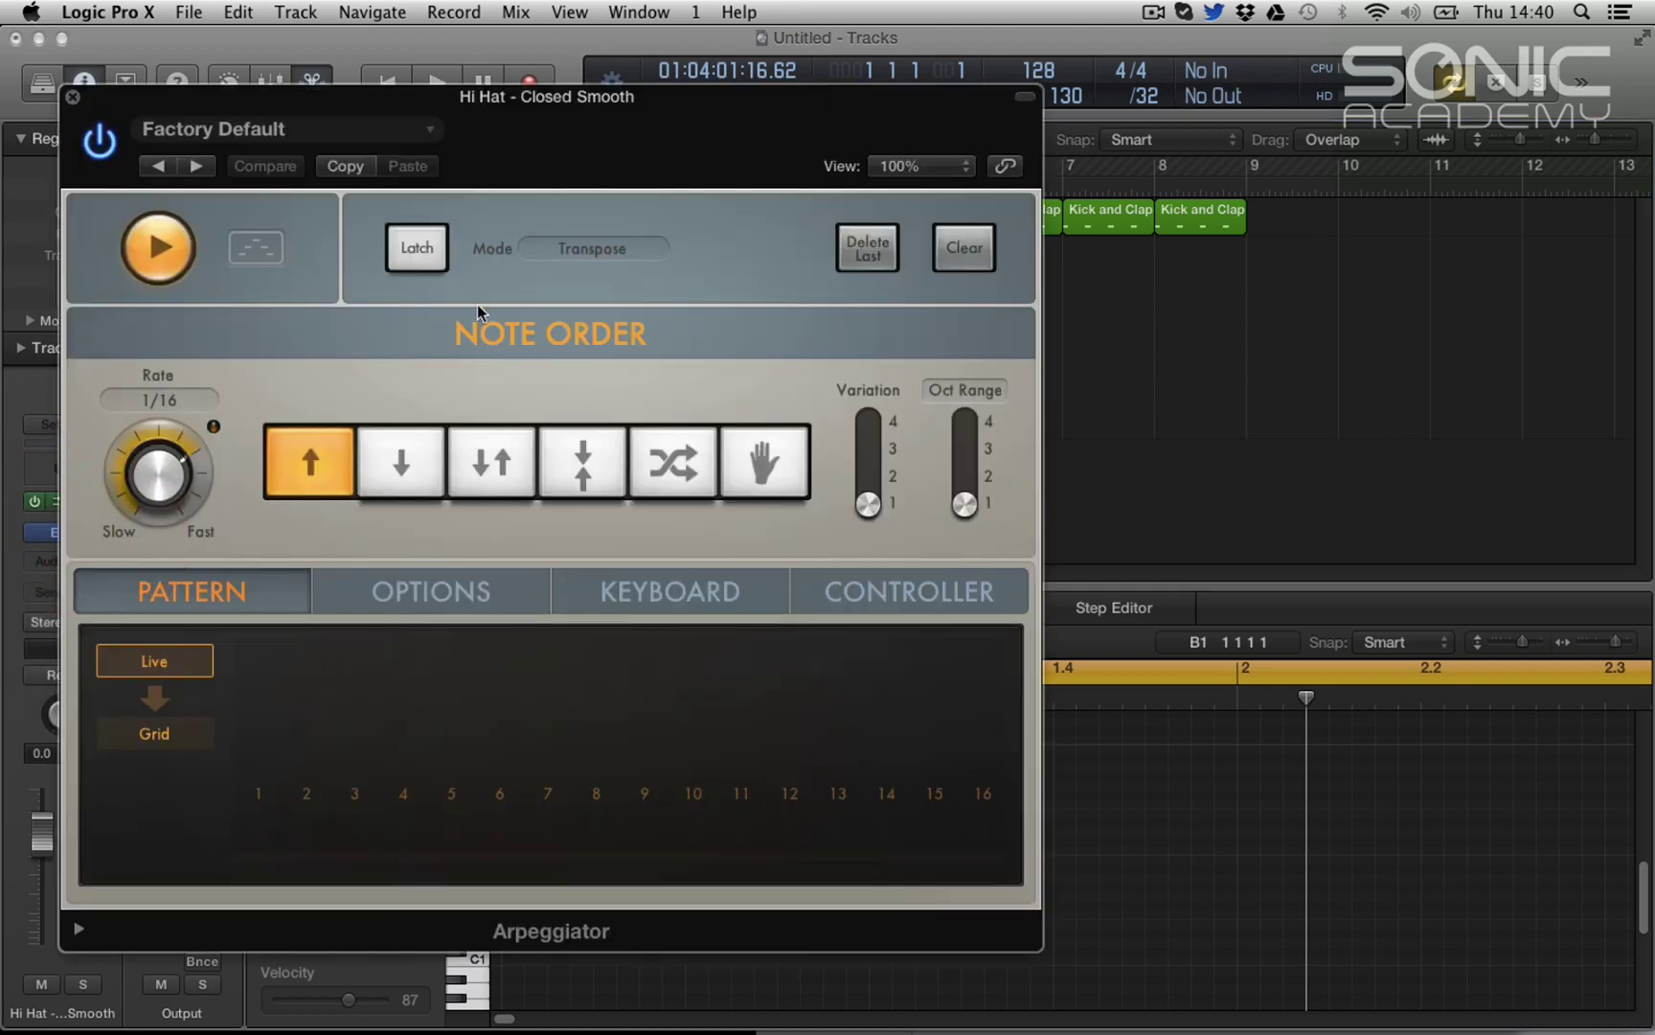
left_click_drag(527, 115, 1116, 104)
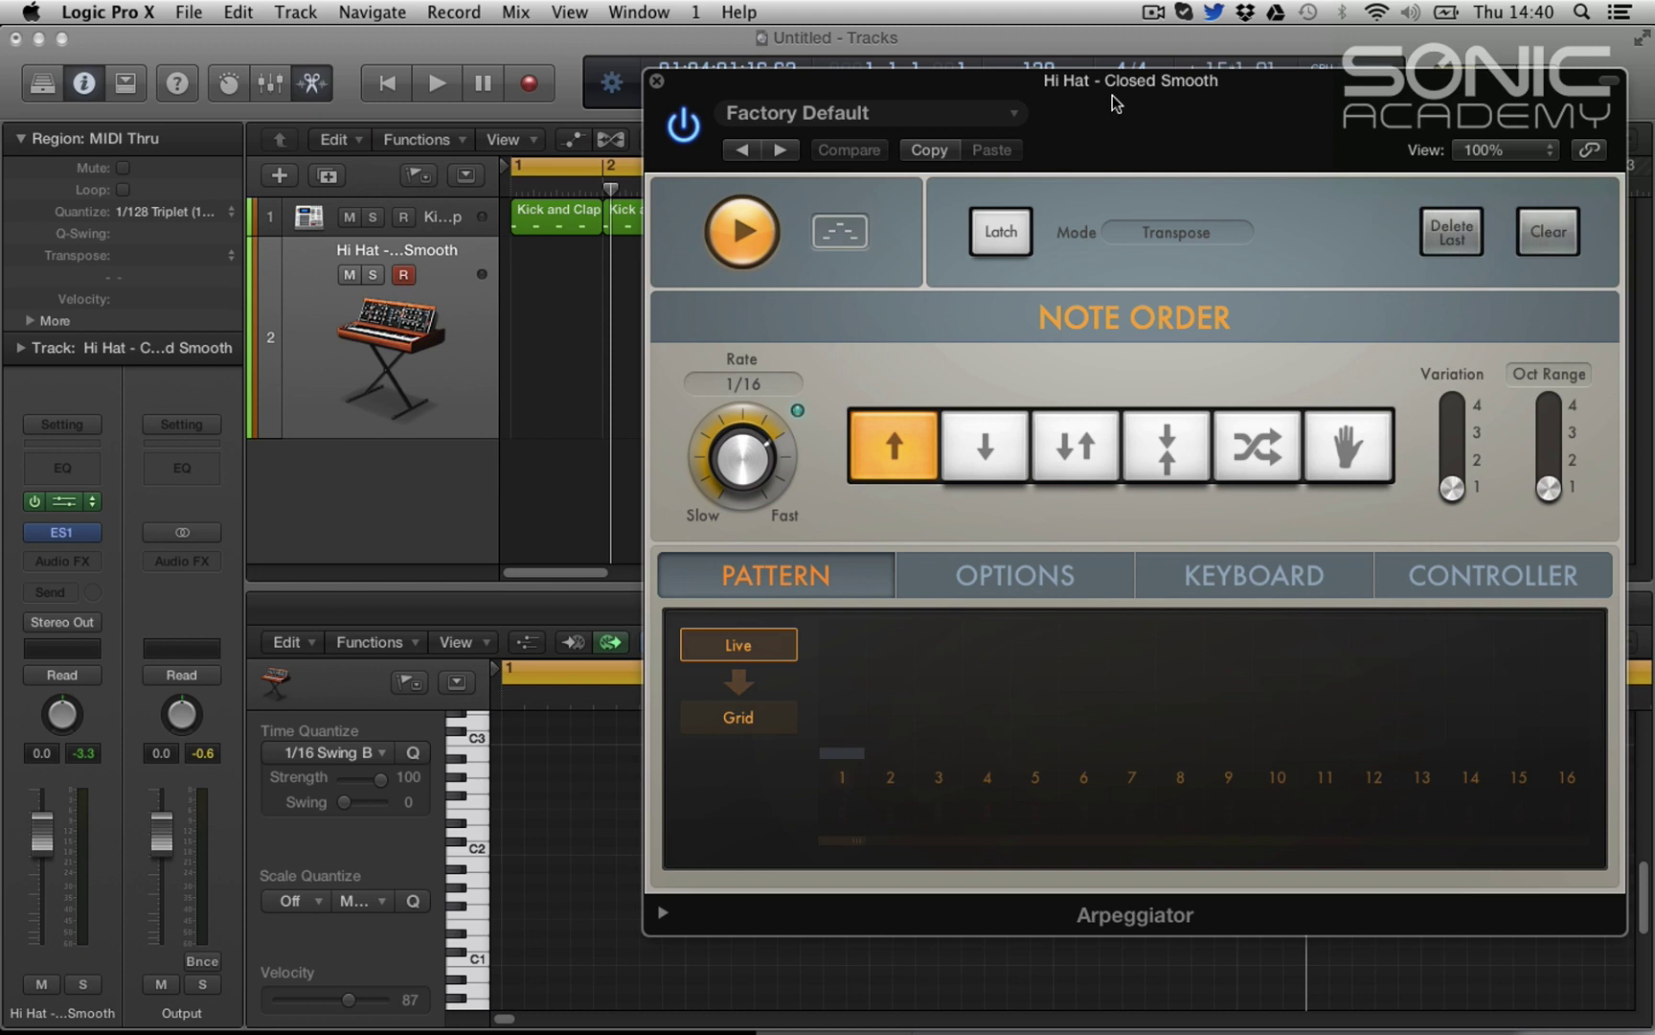
left_click_drag(1098, 112, 1090, 292)
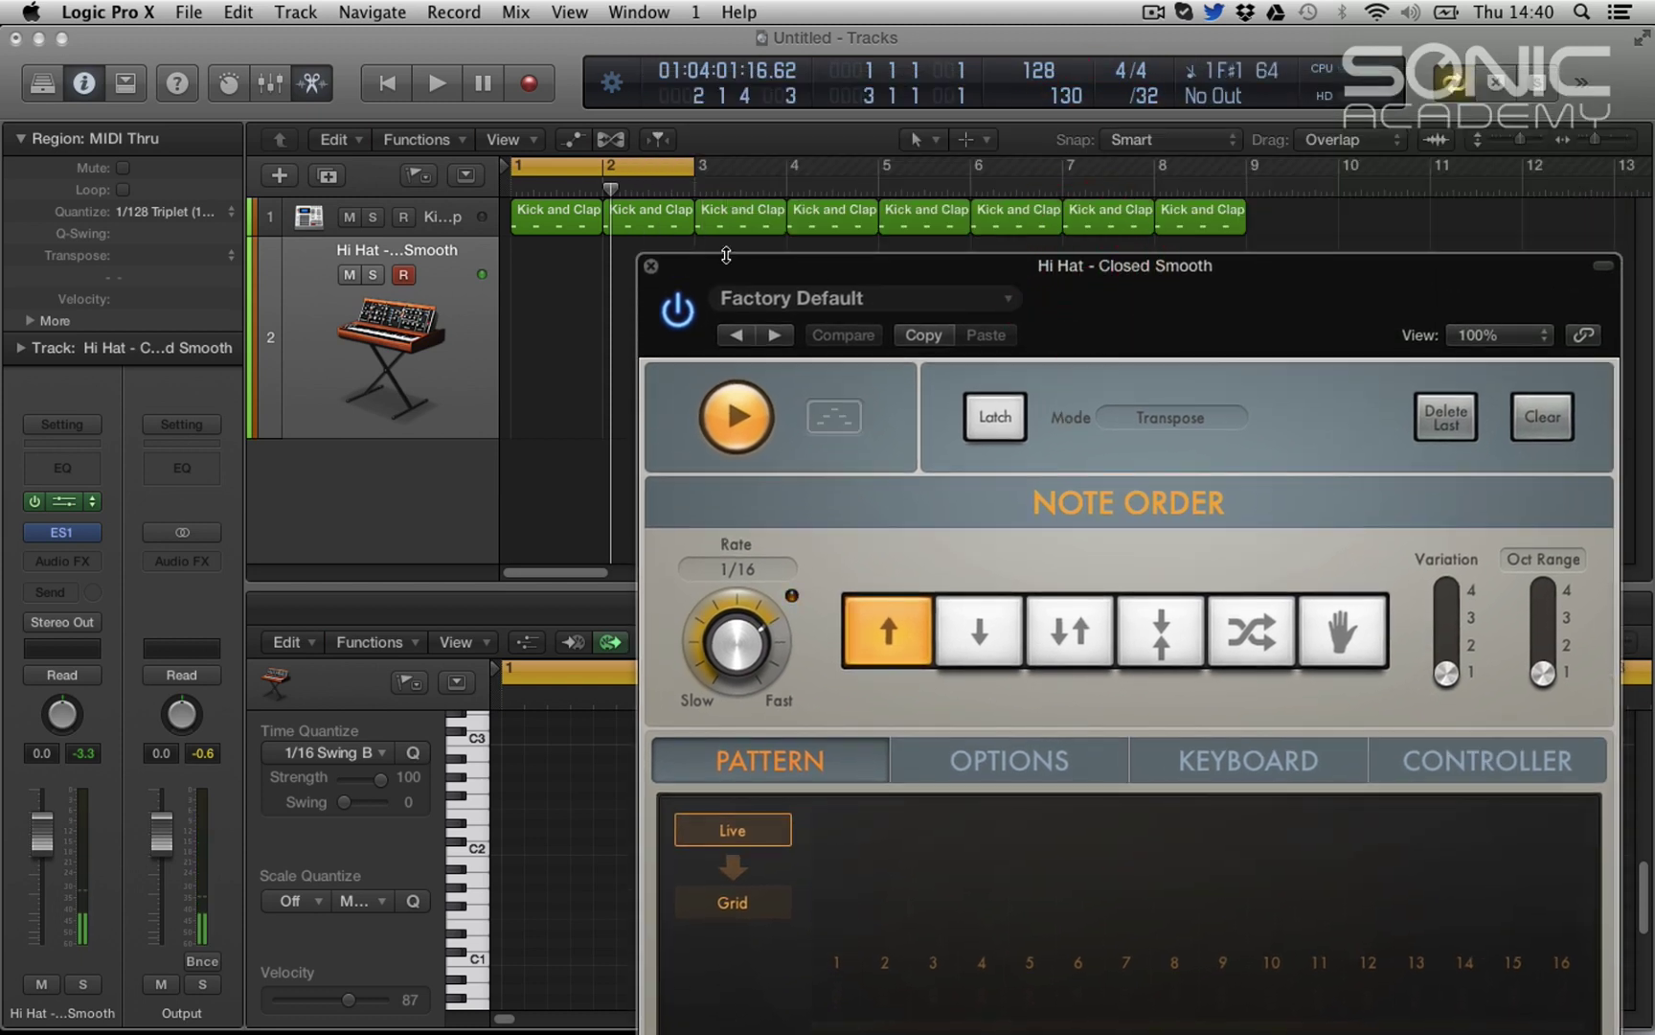
Step: Start playback so the Arpeggiator plays the hi-hat pattern
key("space")
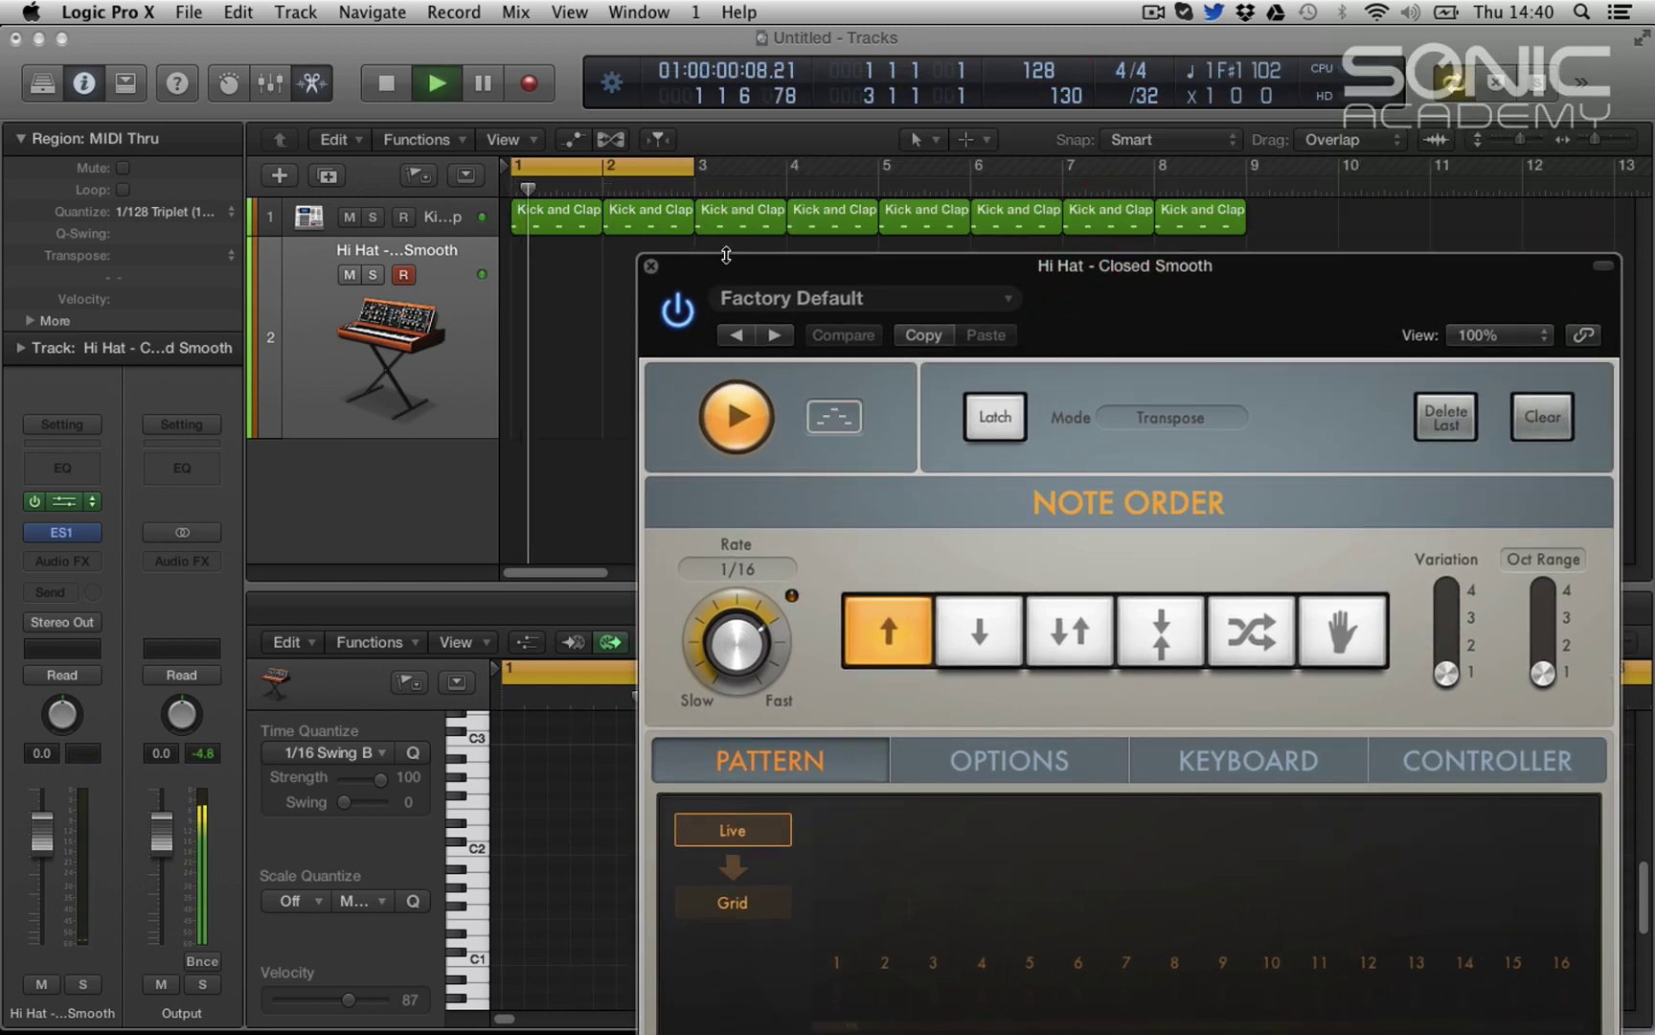
left_click(806, 268)
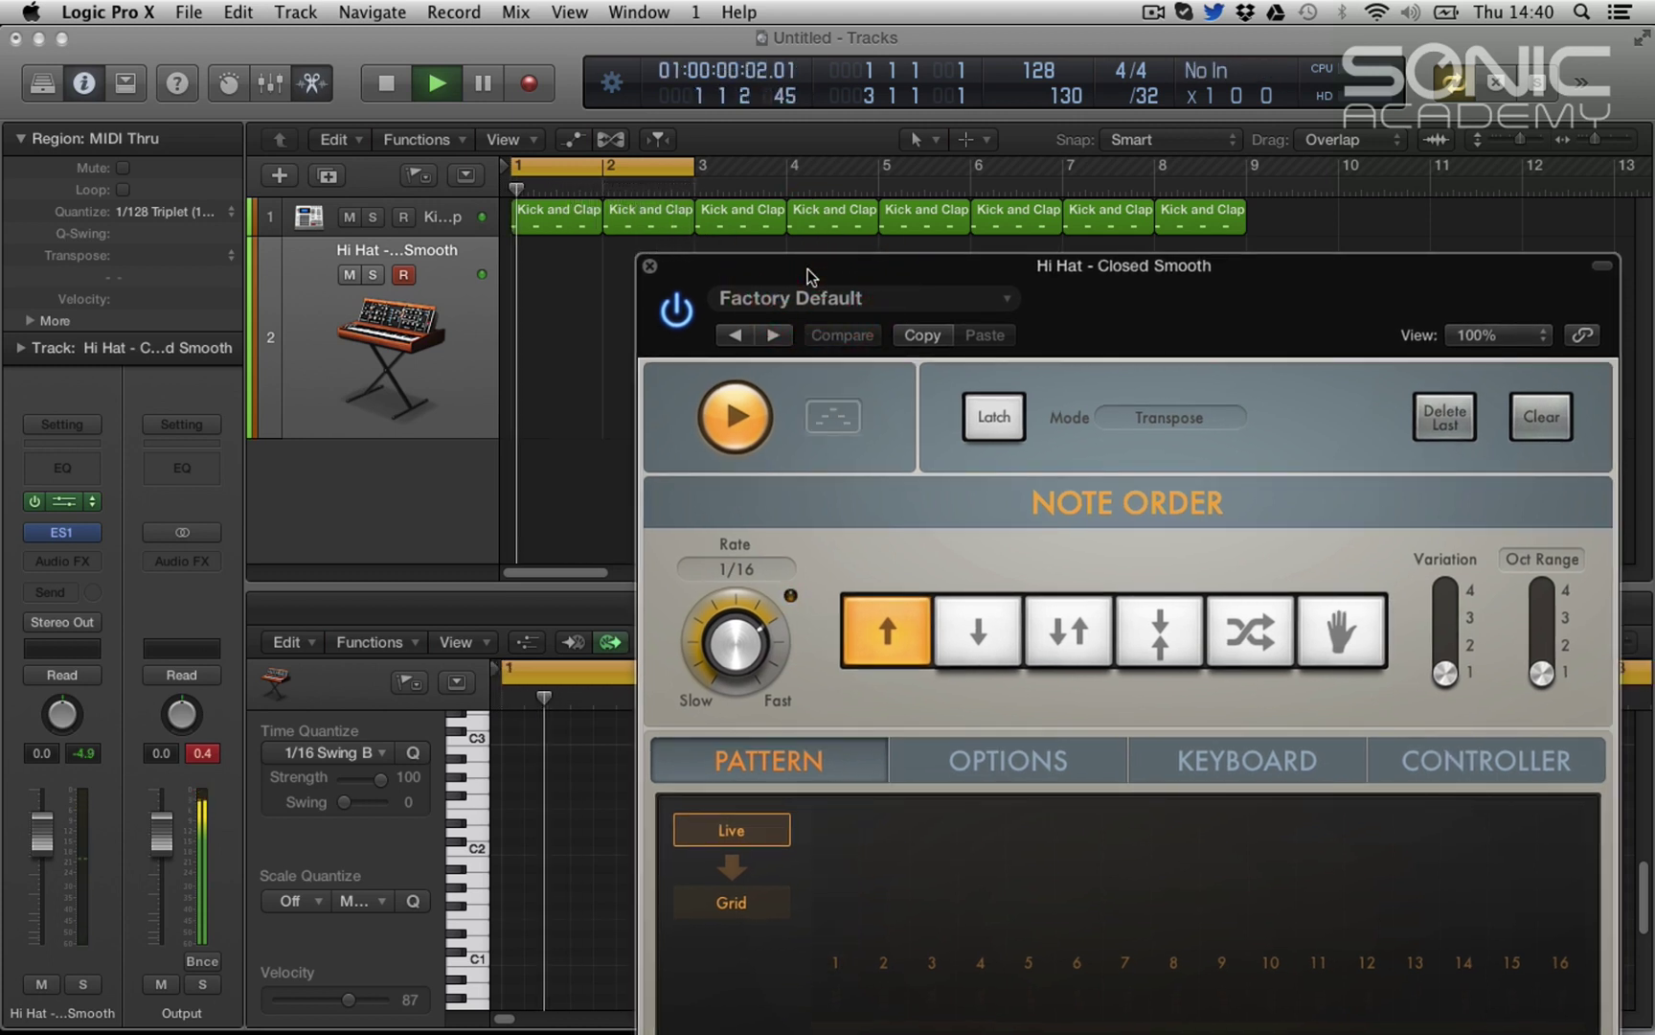
left_click_drag(853, 255, 992, 59)
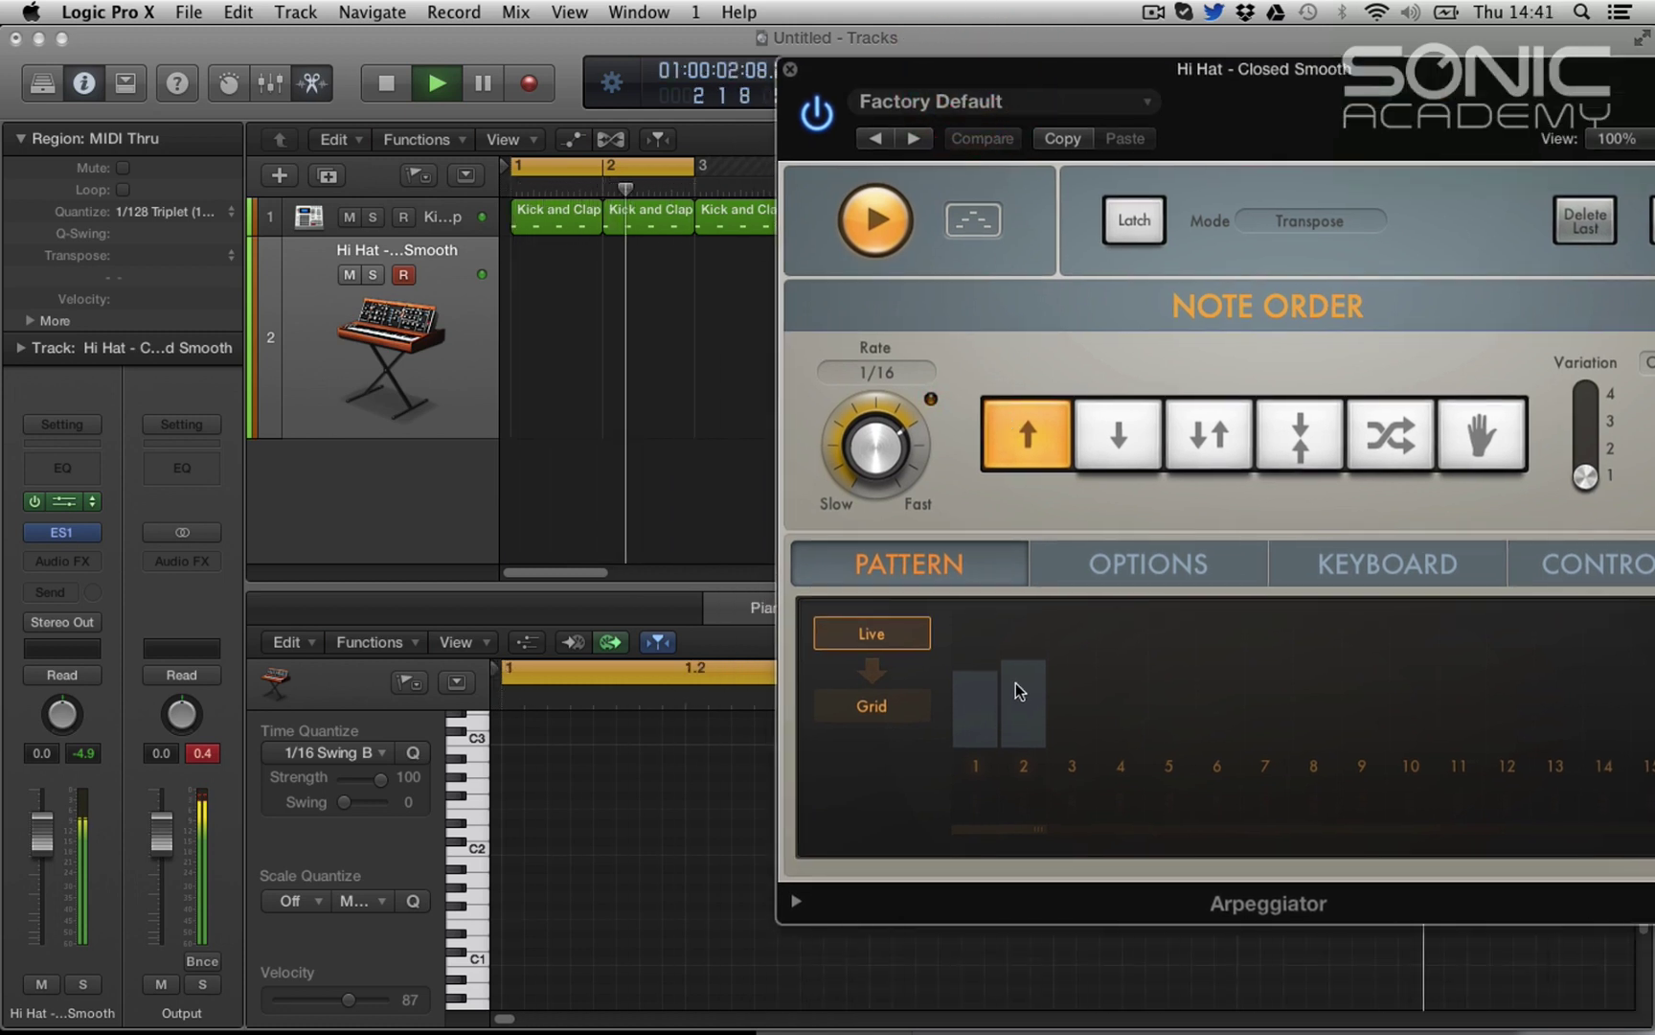
Step: Copy the live pattern to the grid, lower step 1 and add a fourth step
left_click(878, 681)
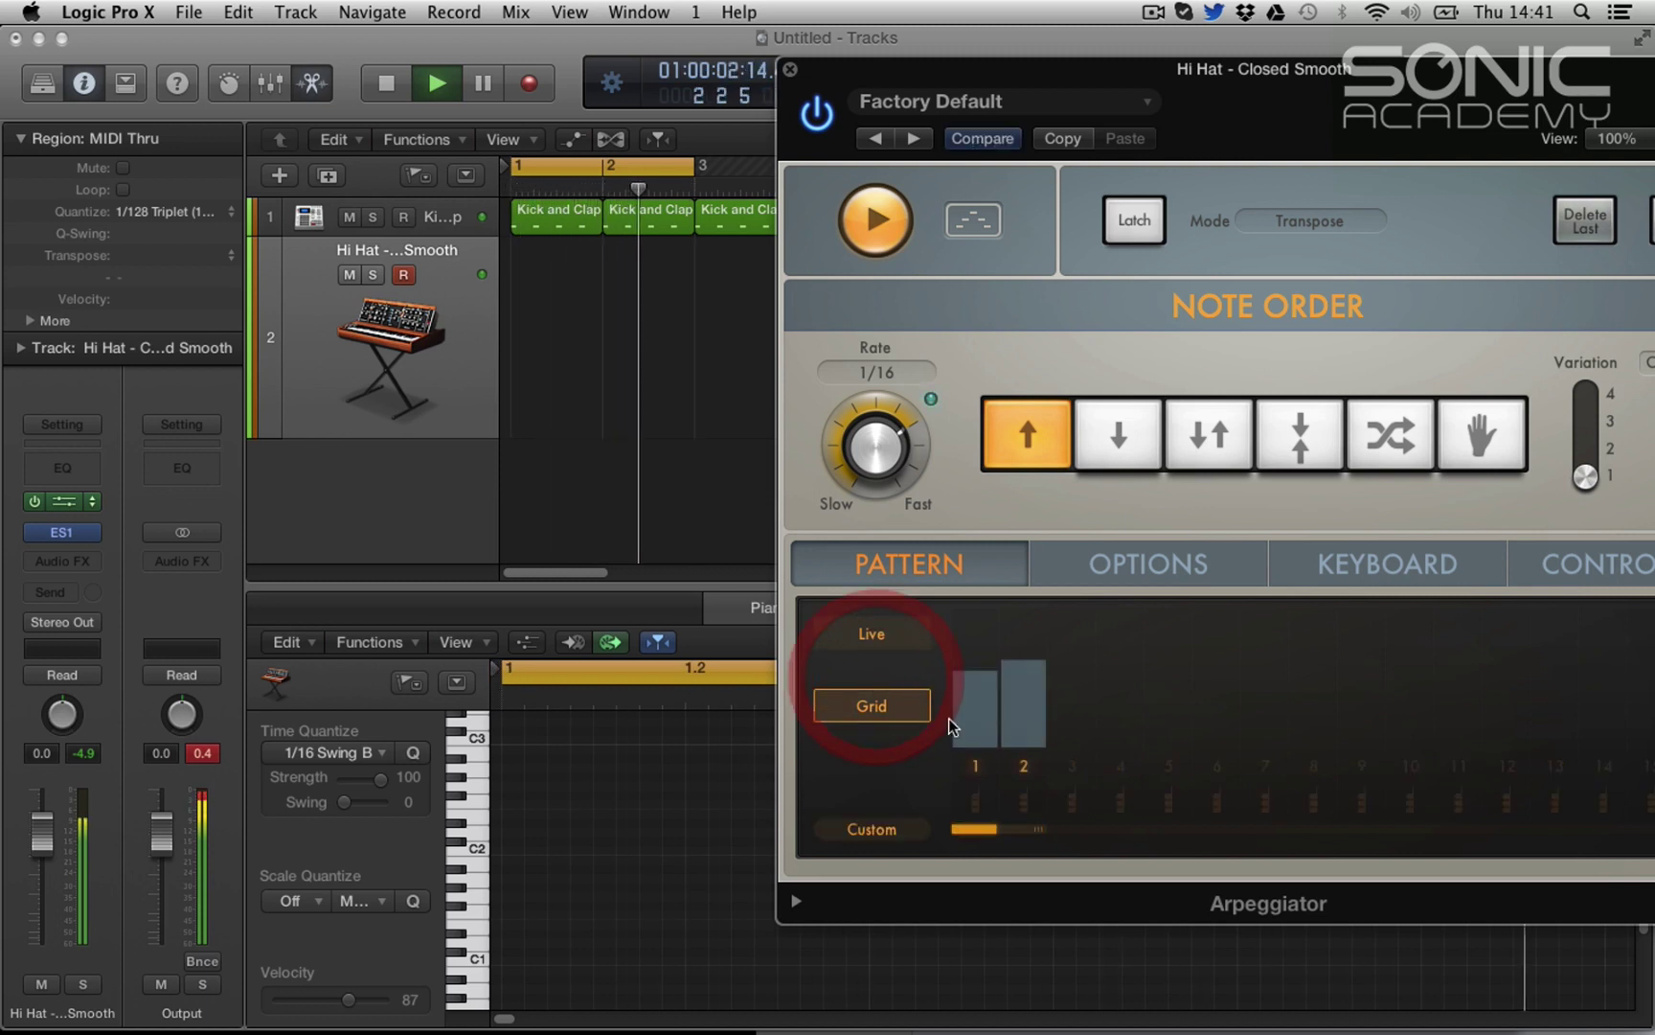
left_click_drag(978, 702, 981, 754)
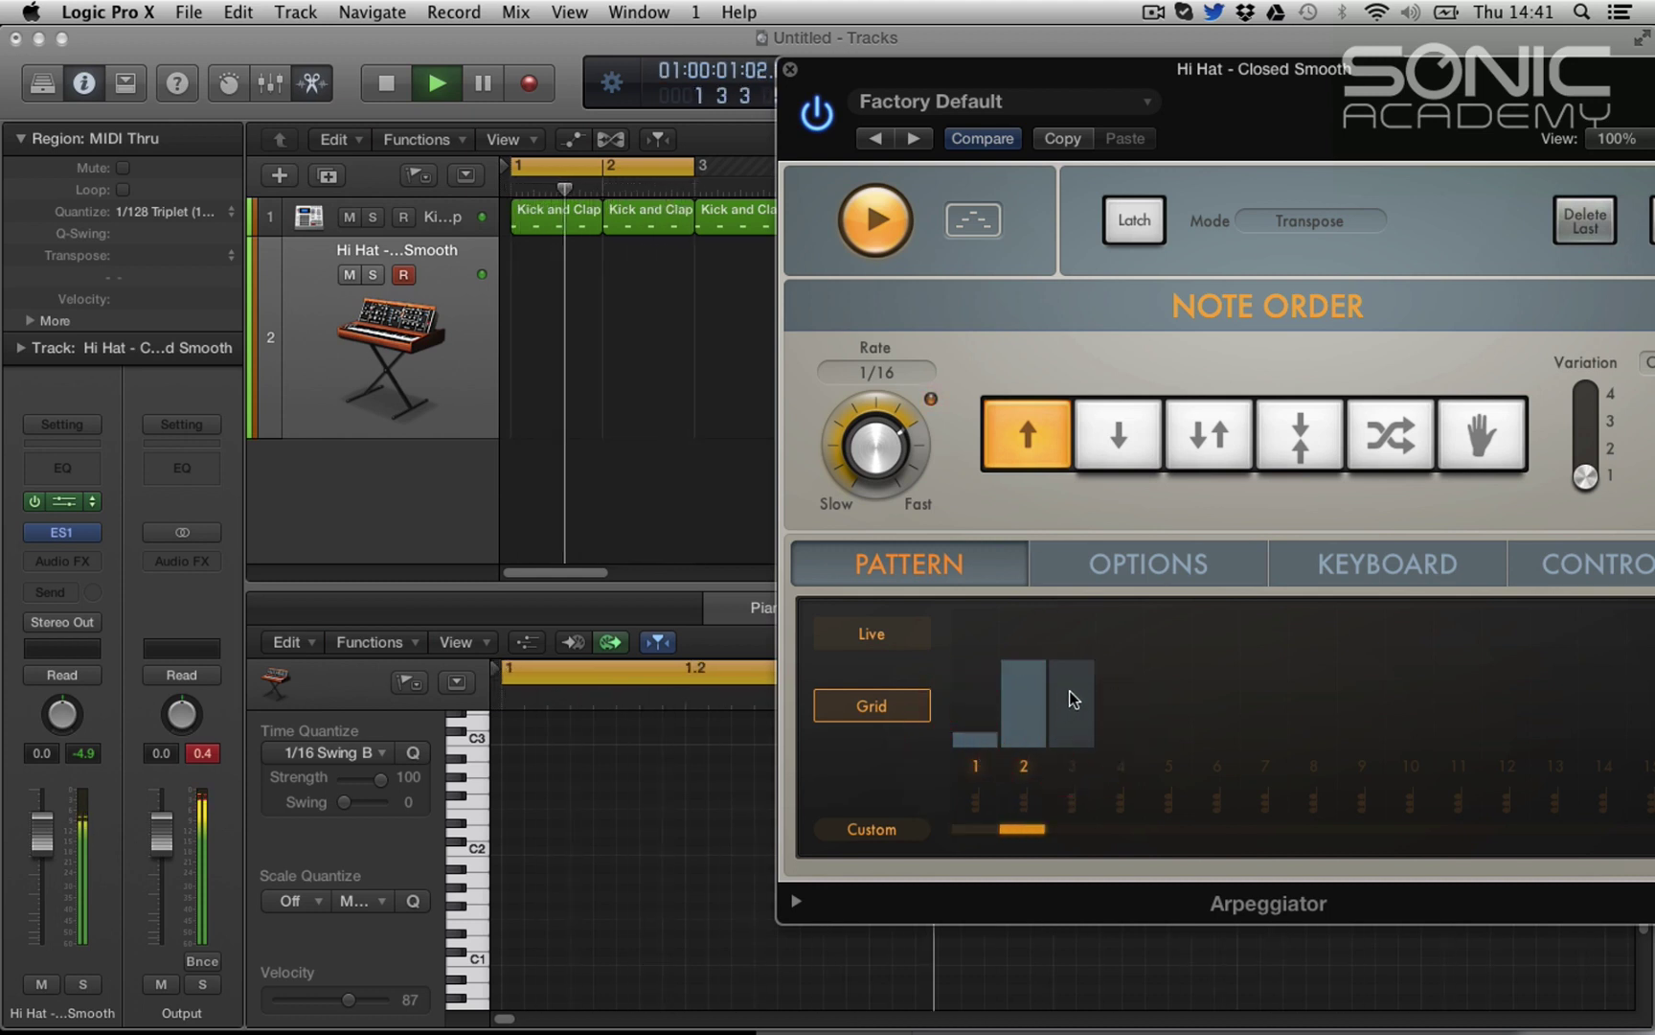
left_click(1113, 728)
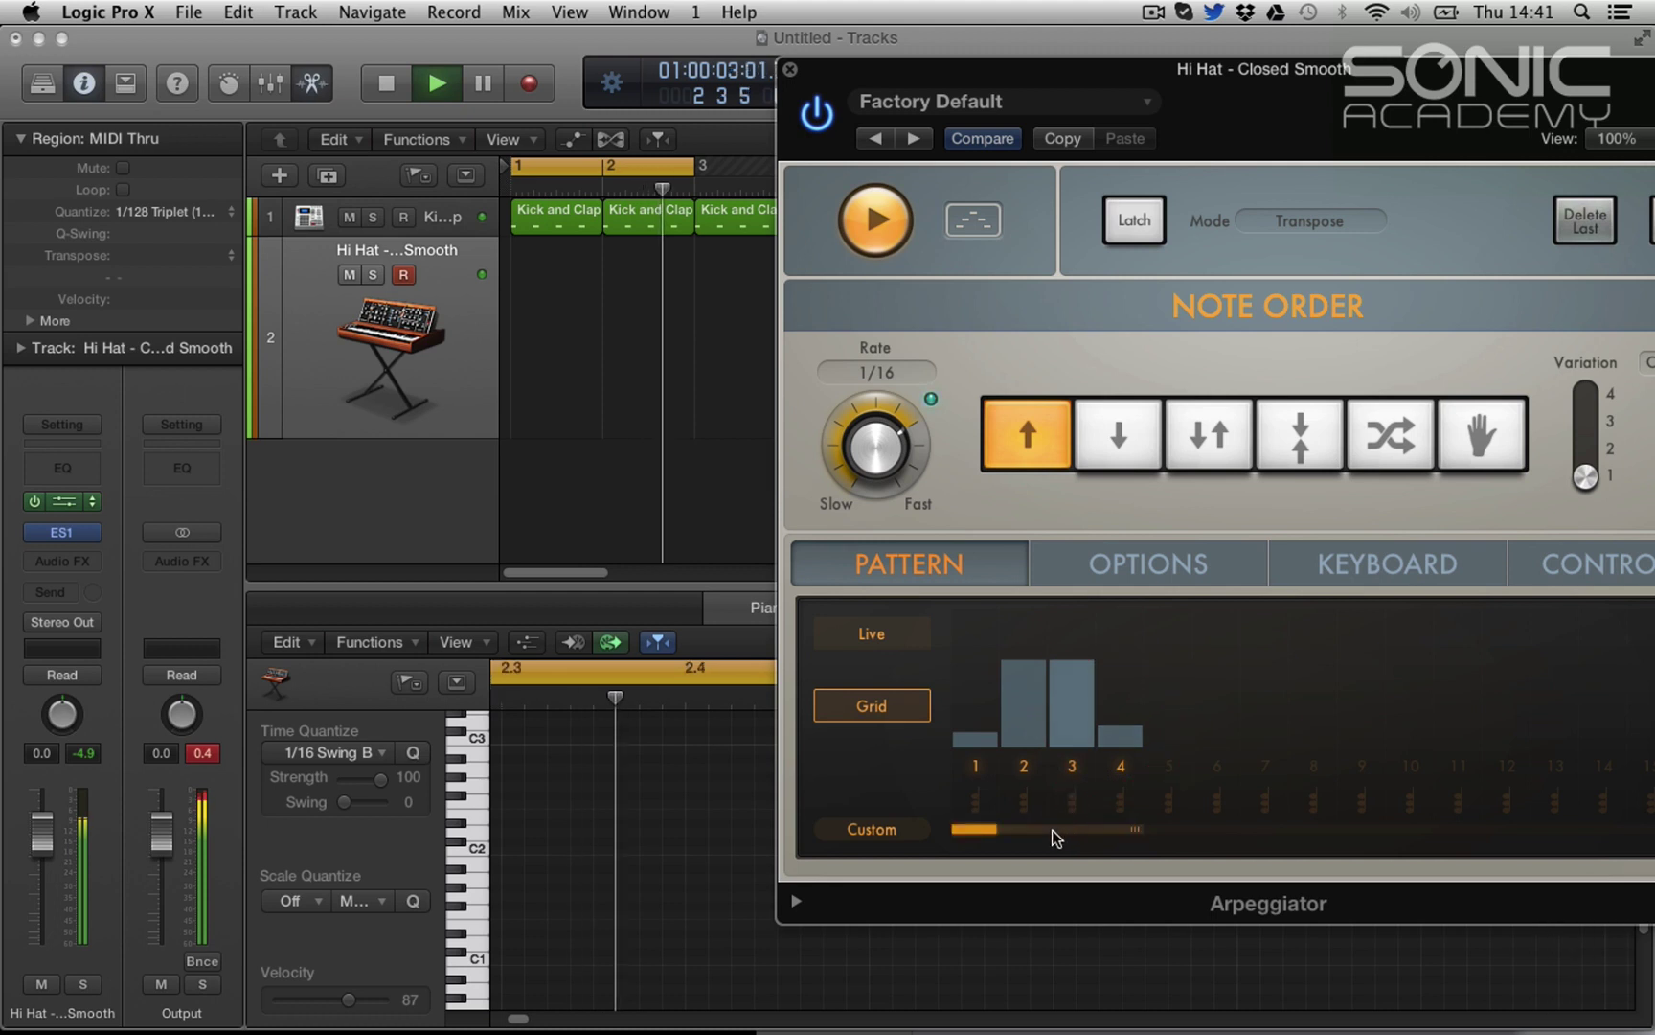
left_click(1077, 732)
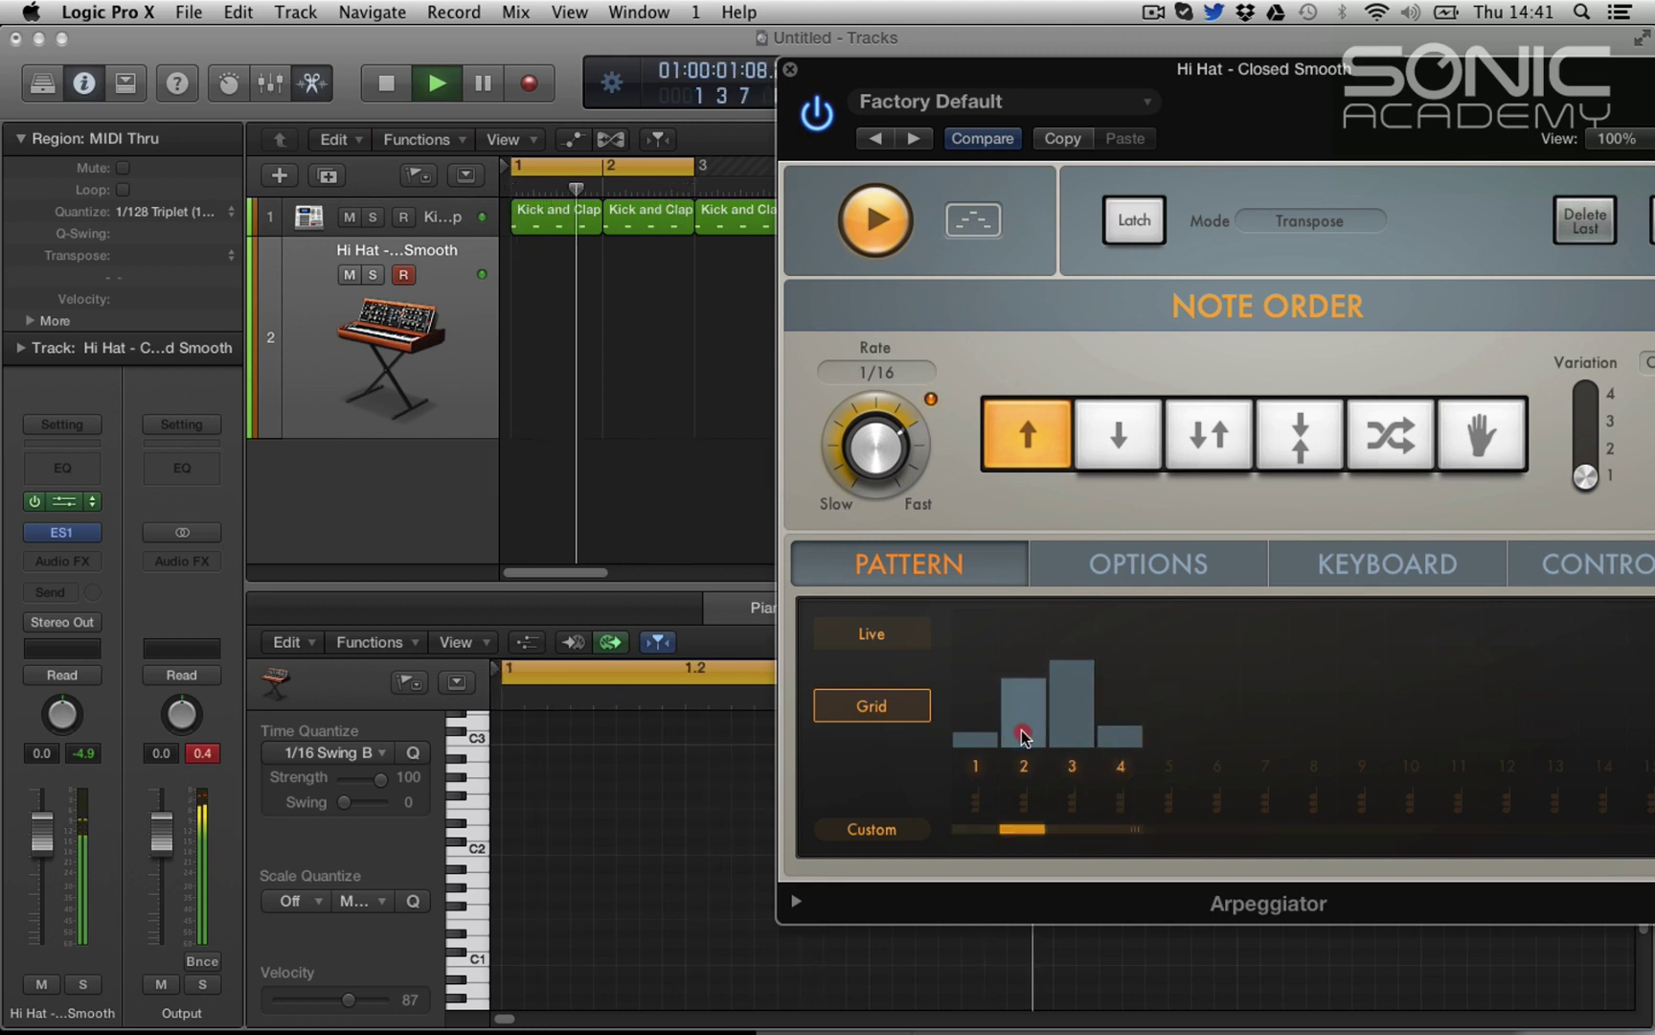
left_click(1022, 732)
Step: Fine-tune the step velocities: loud step 3, medium step 2, moderate step 4
left_click(1067, 661)
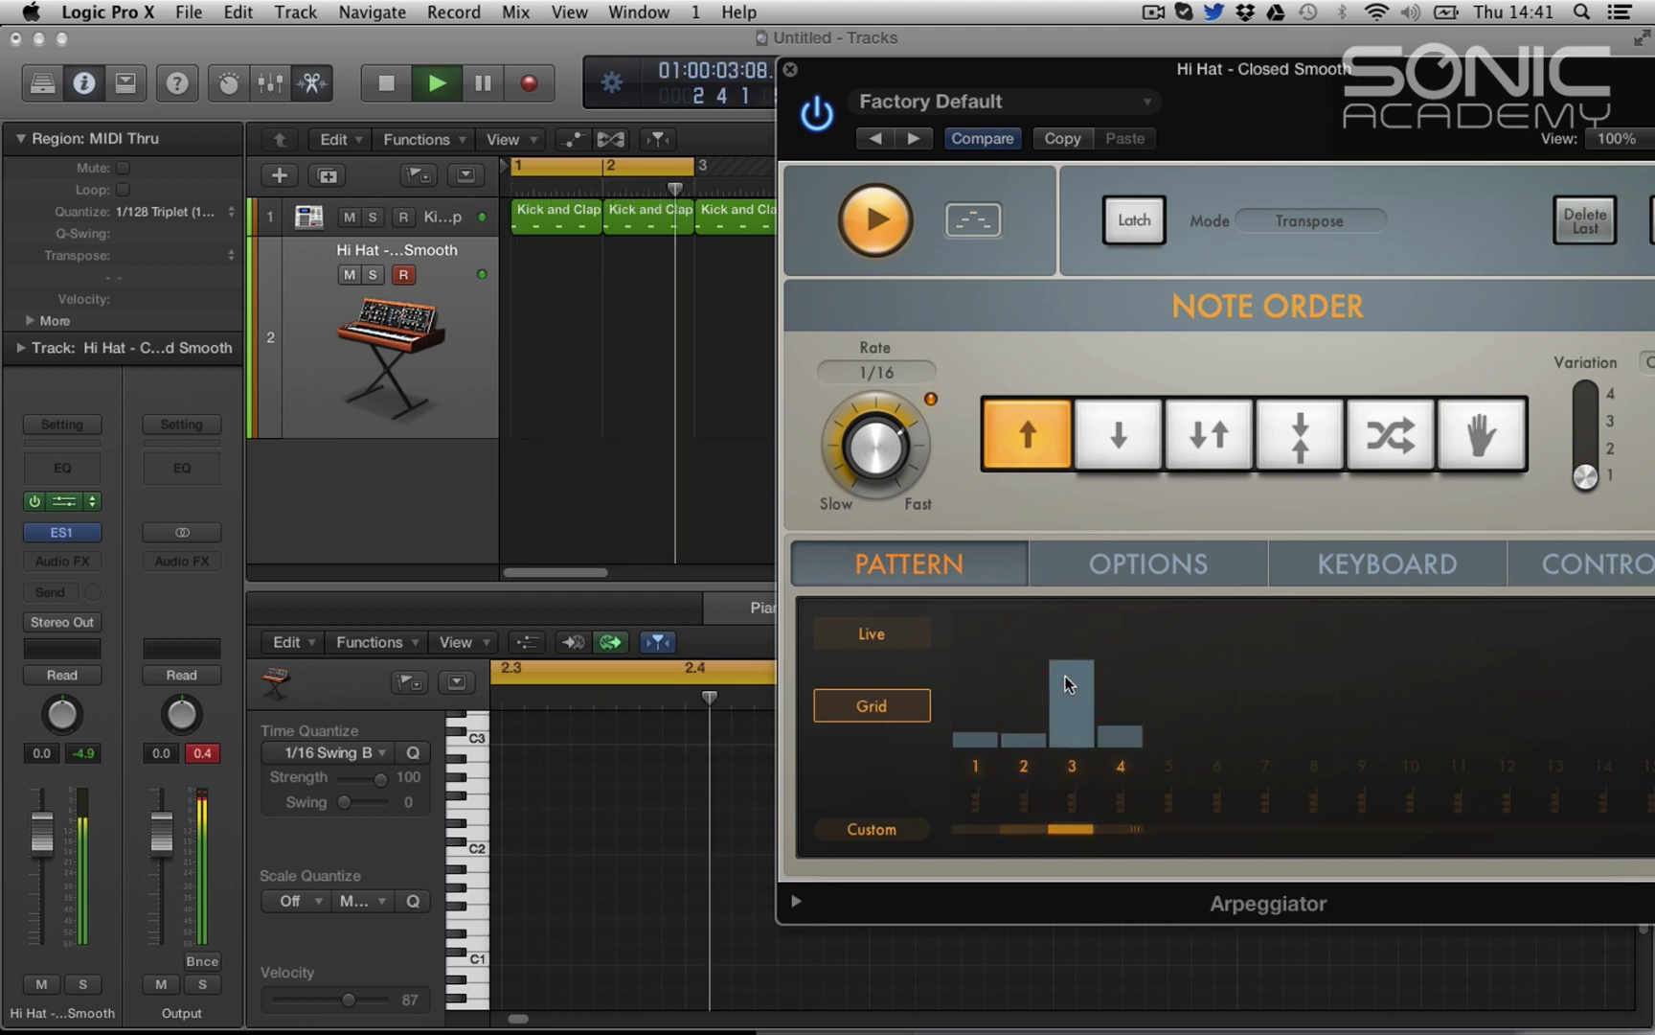
left_click(1078, 647)
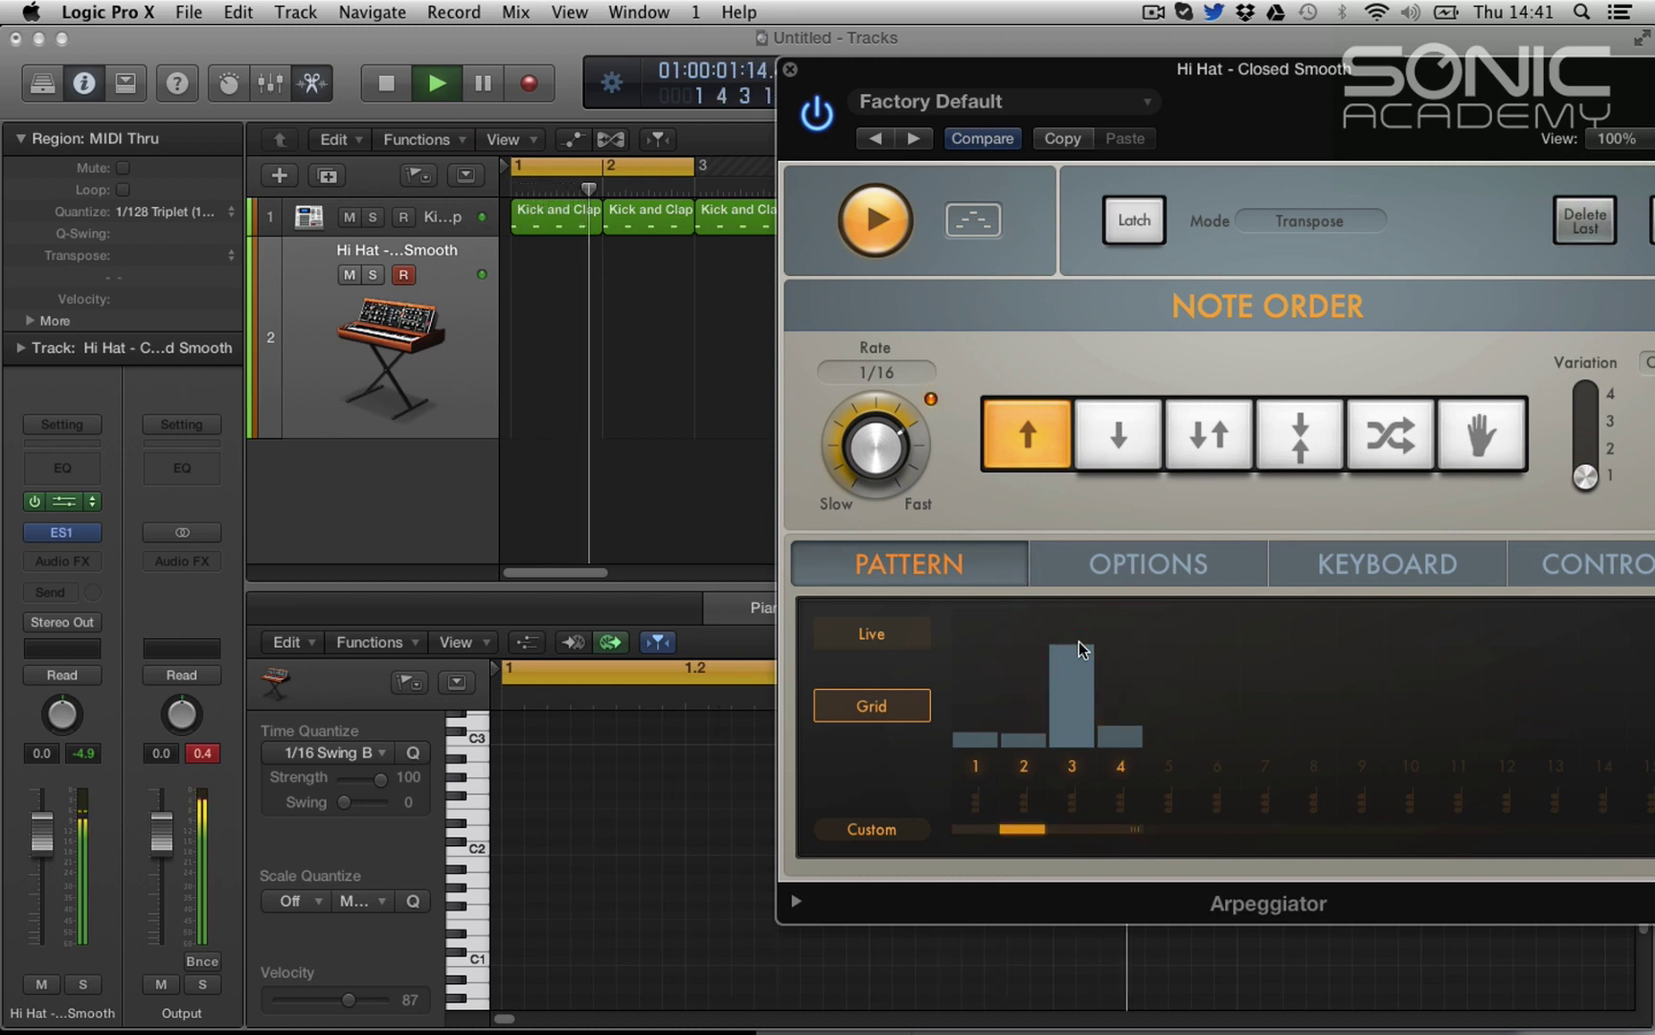
left_click(1019, 684)
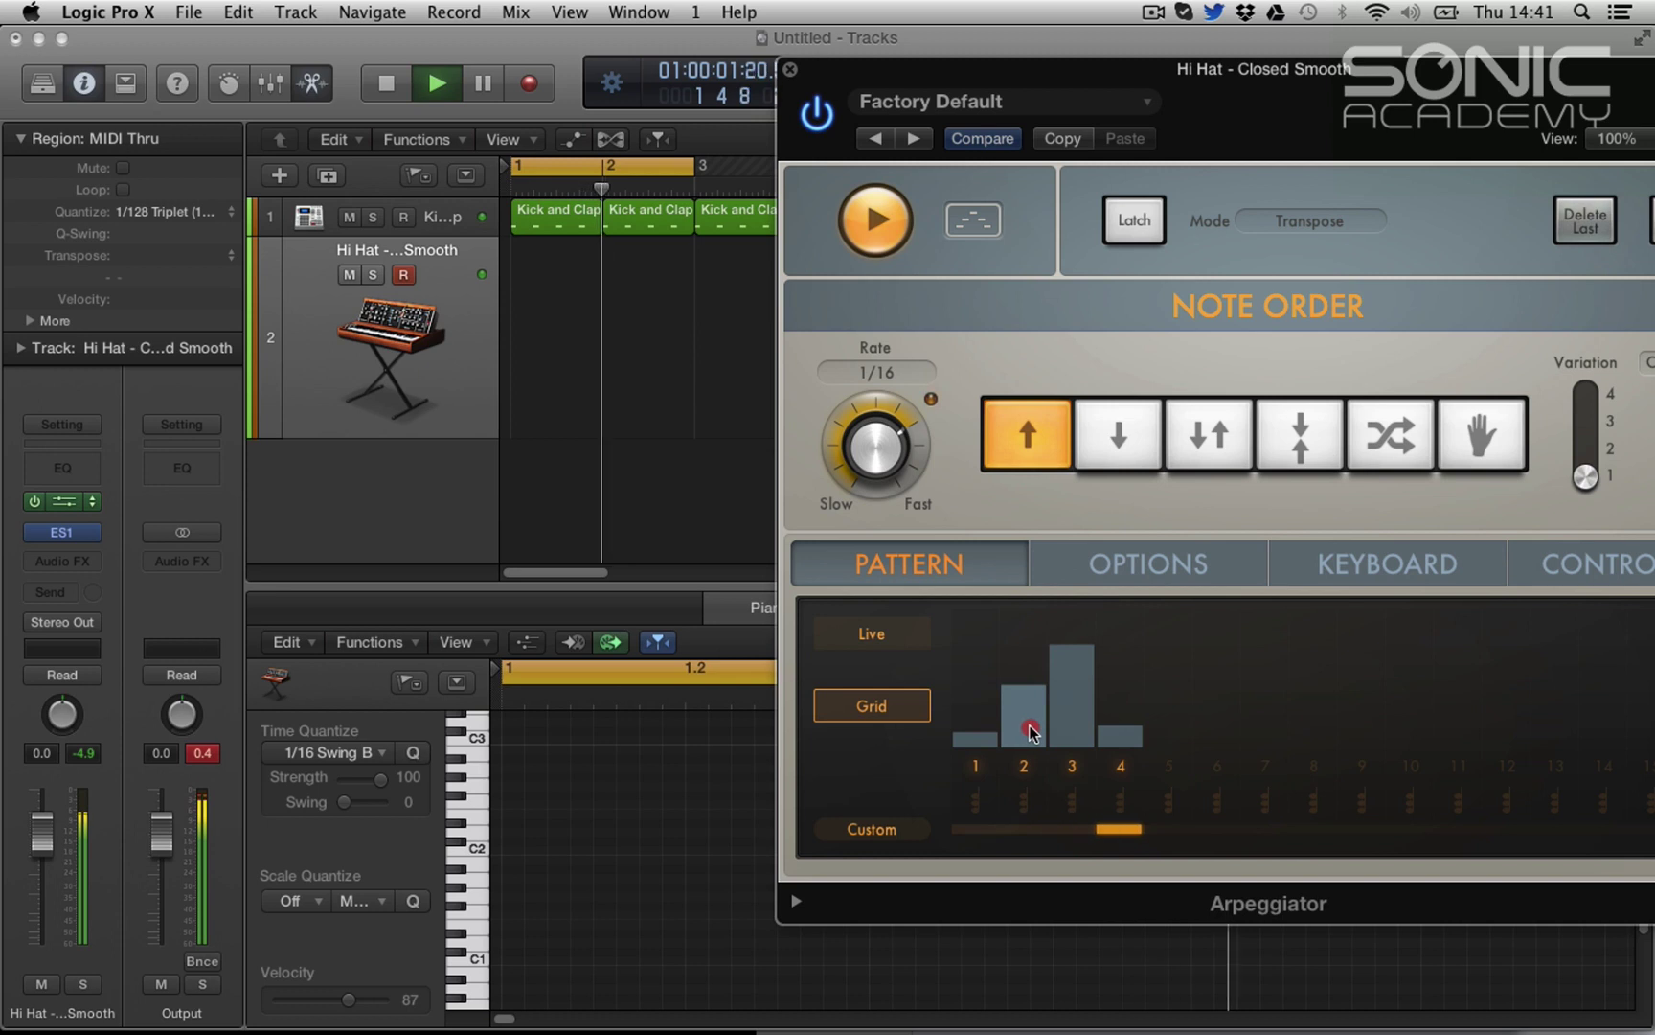
left_click(1025, 707)
left_click(1128, 724)
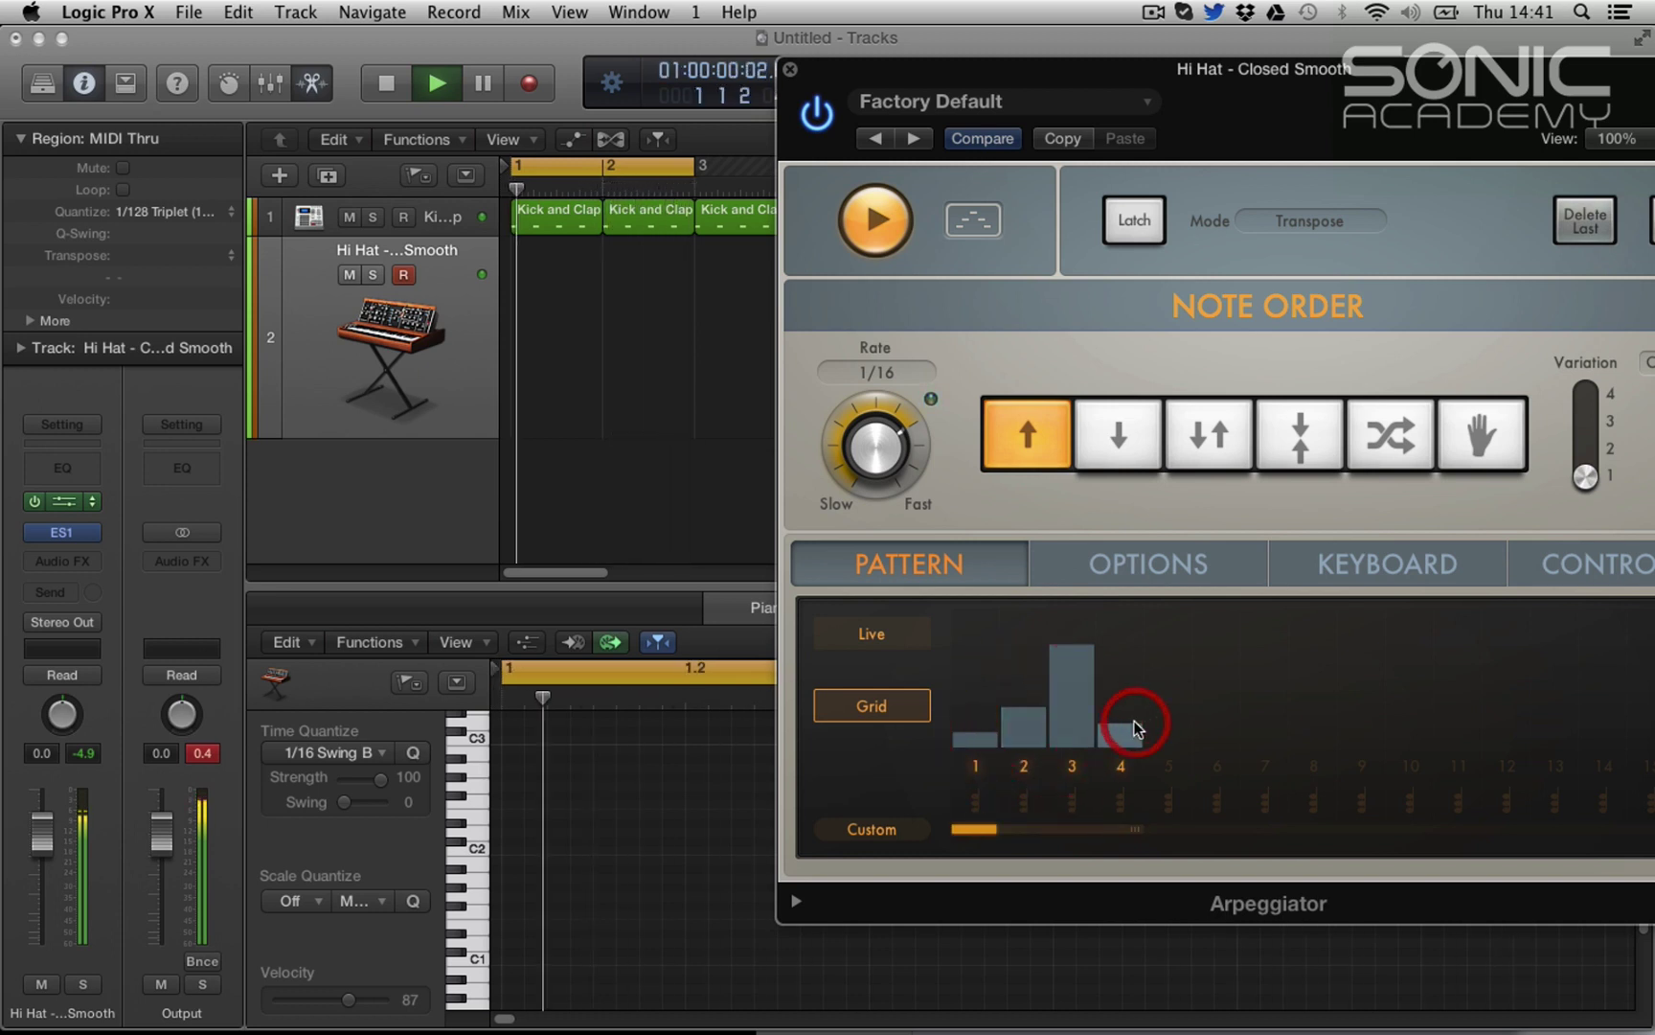
left_click_drag(1127, 647, 1118, 682)
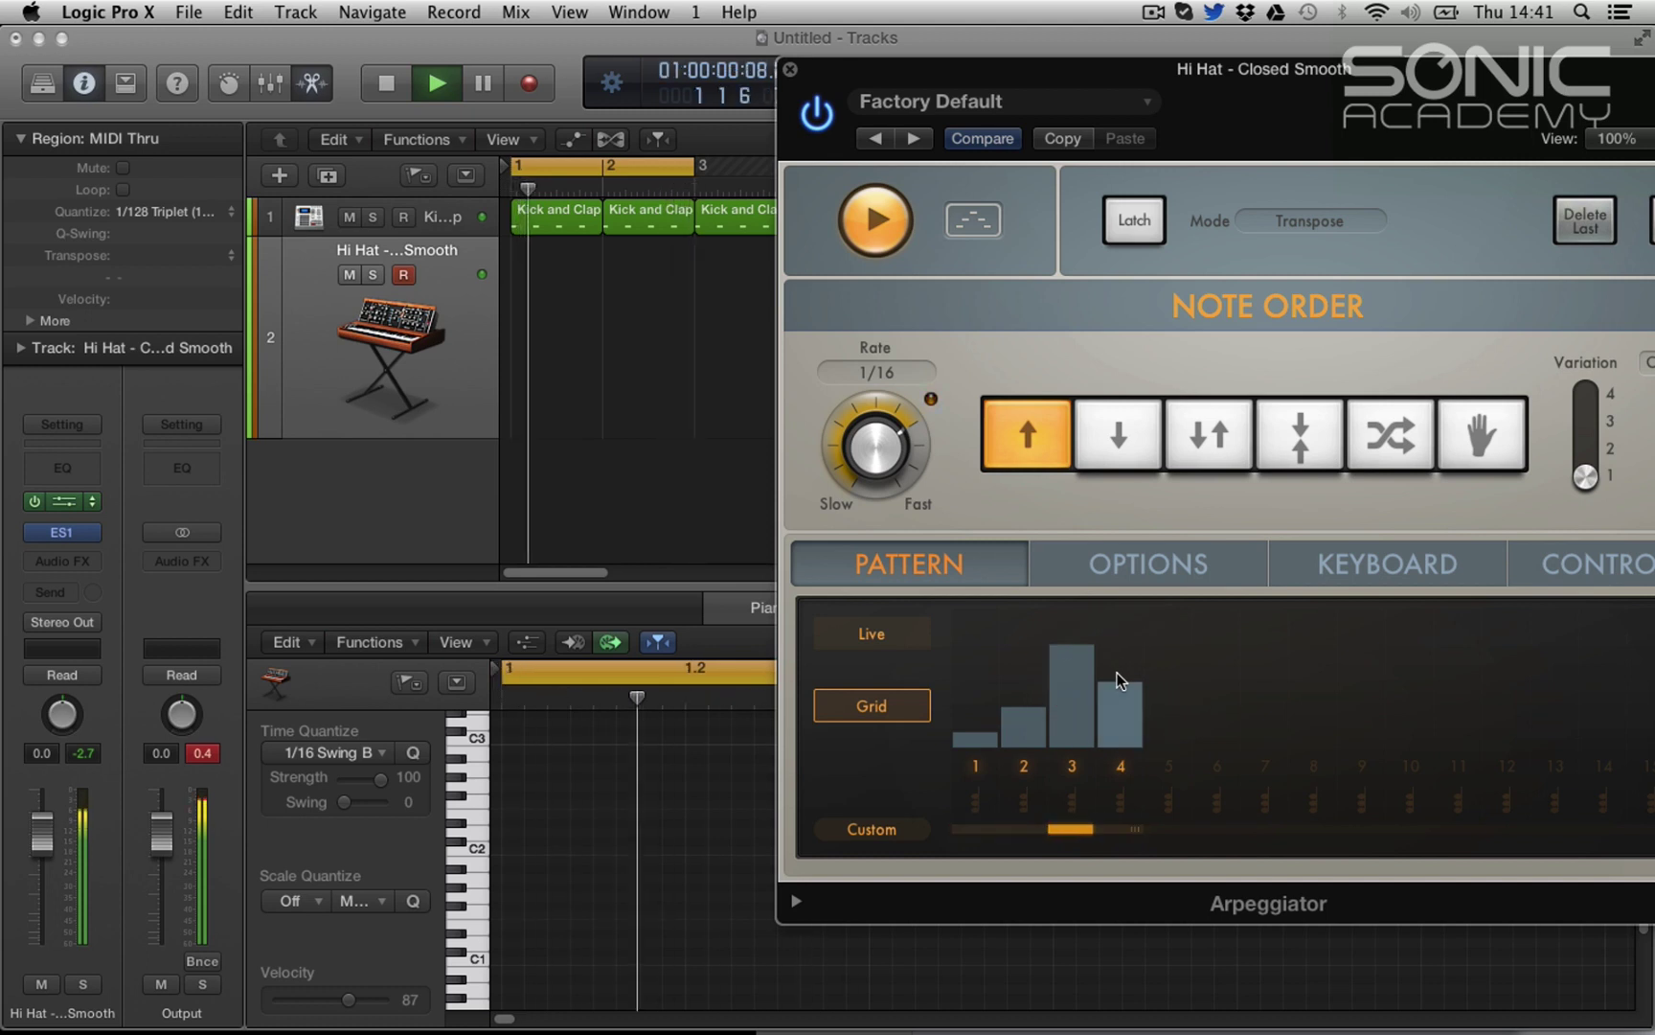
left_click(1113, 690)
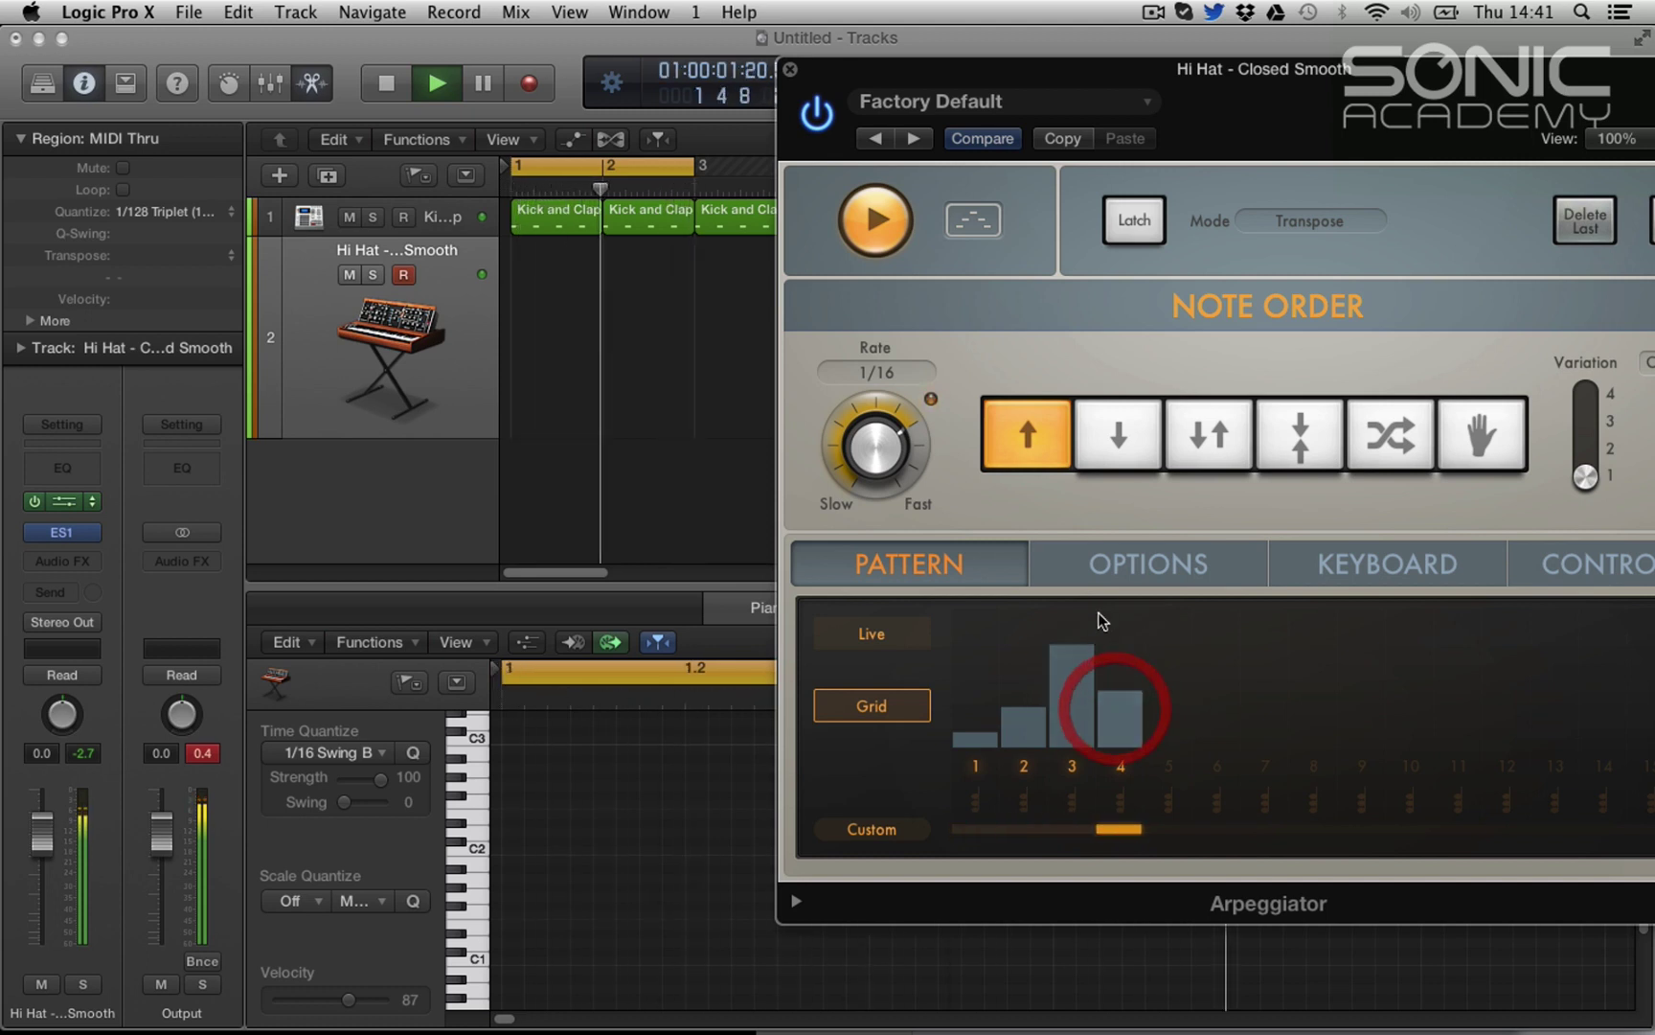
Step: In the Arpeggiator Options, try lower velocity, 50% swing and shorter note lengths
left_click(1112, 563)
left_click_drag(1221, 91, 1047, 61)
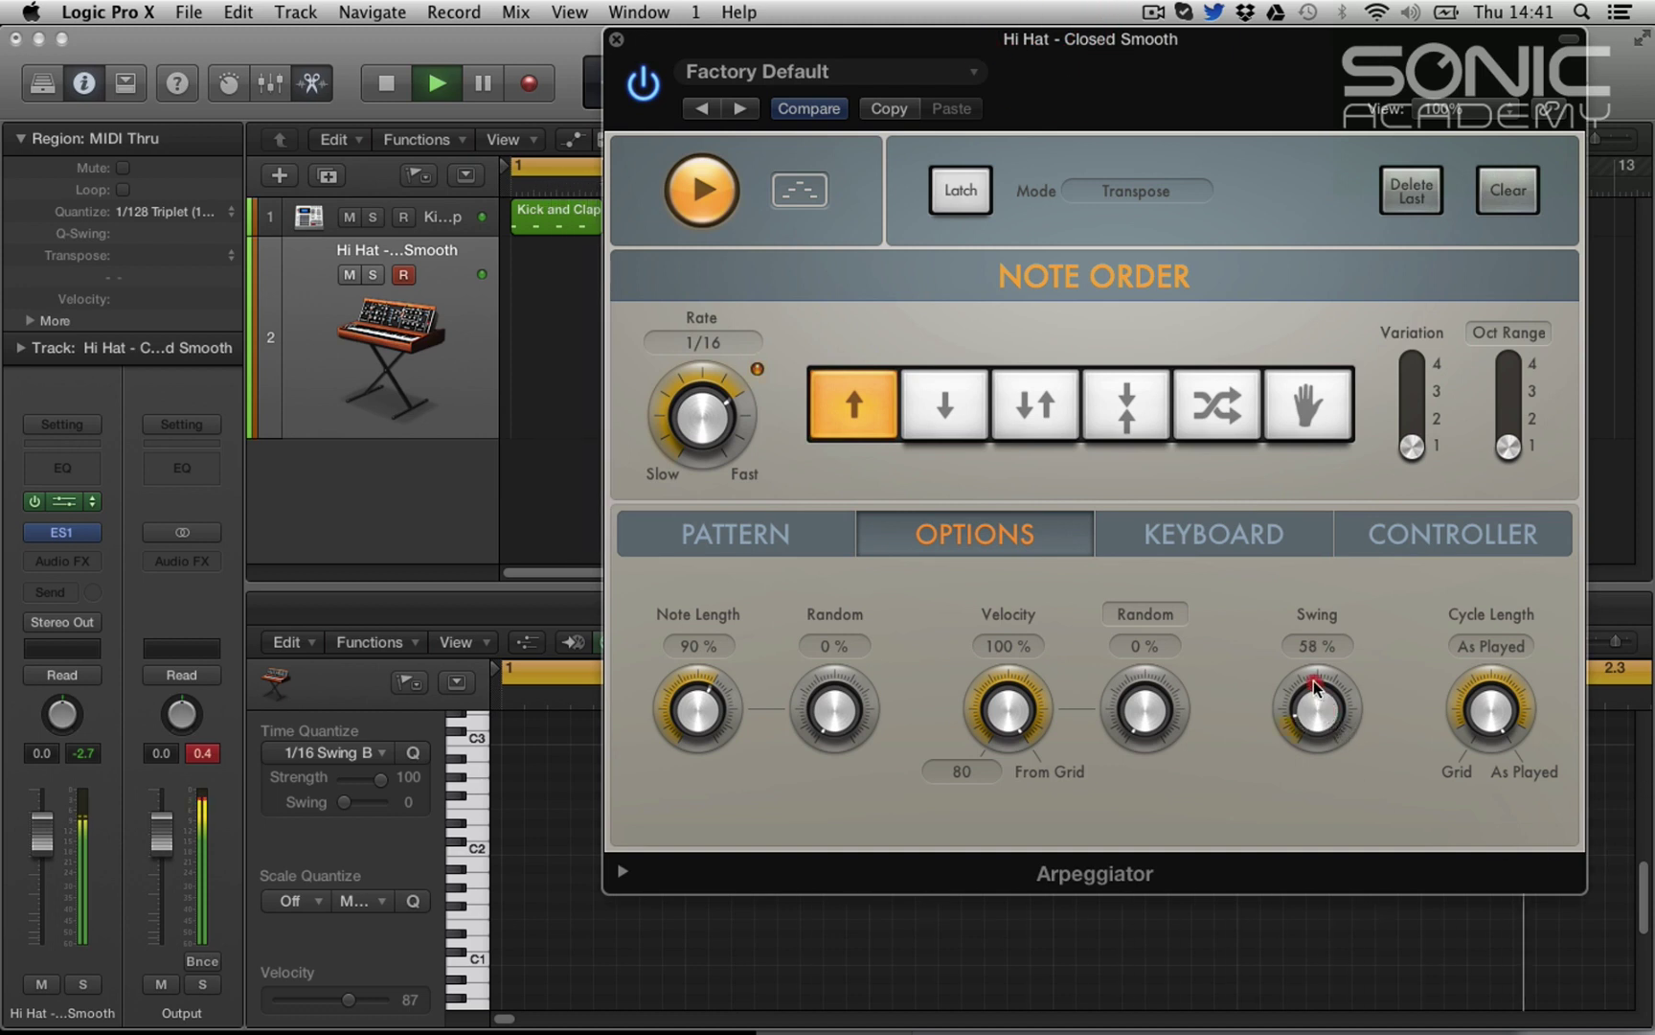
left_click_drag(1315, 686, 1327, 830)
left_click_drag(1001, 795, 999, 797)
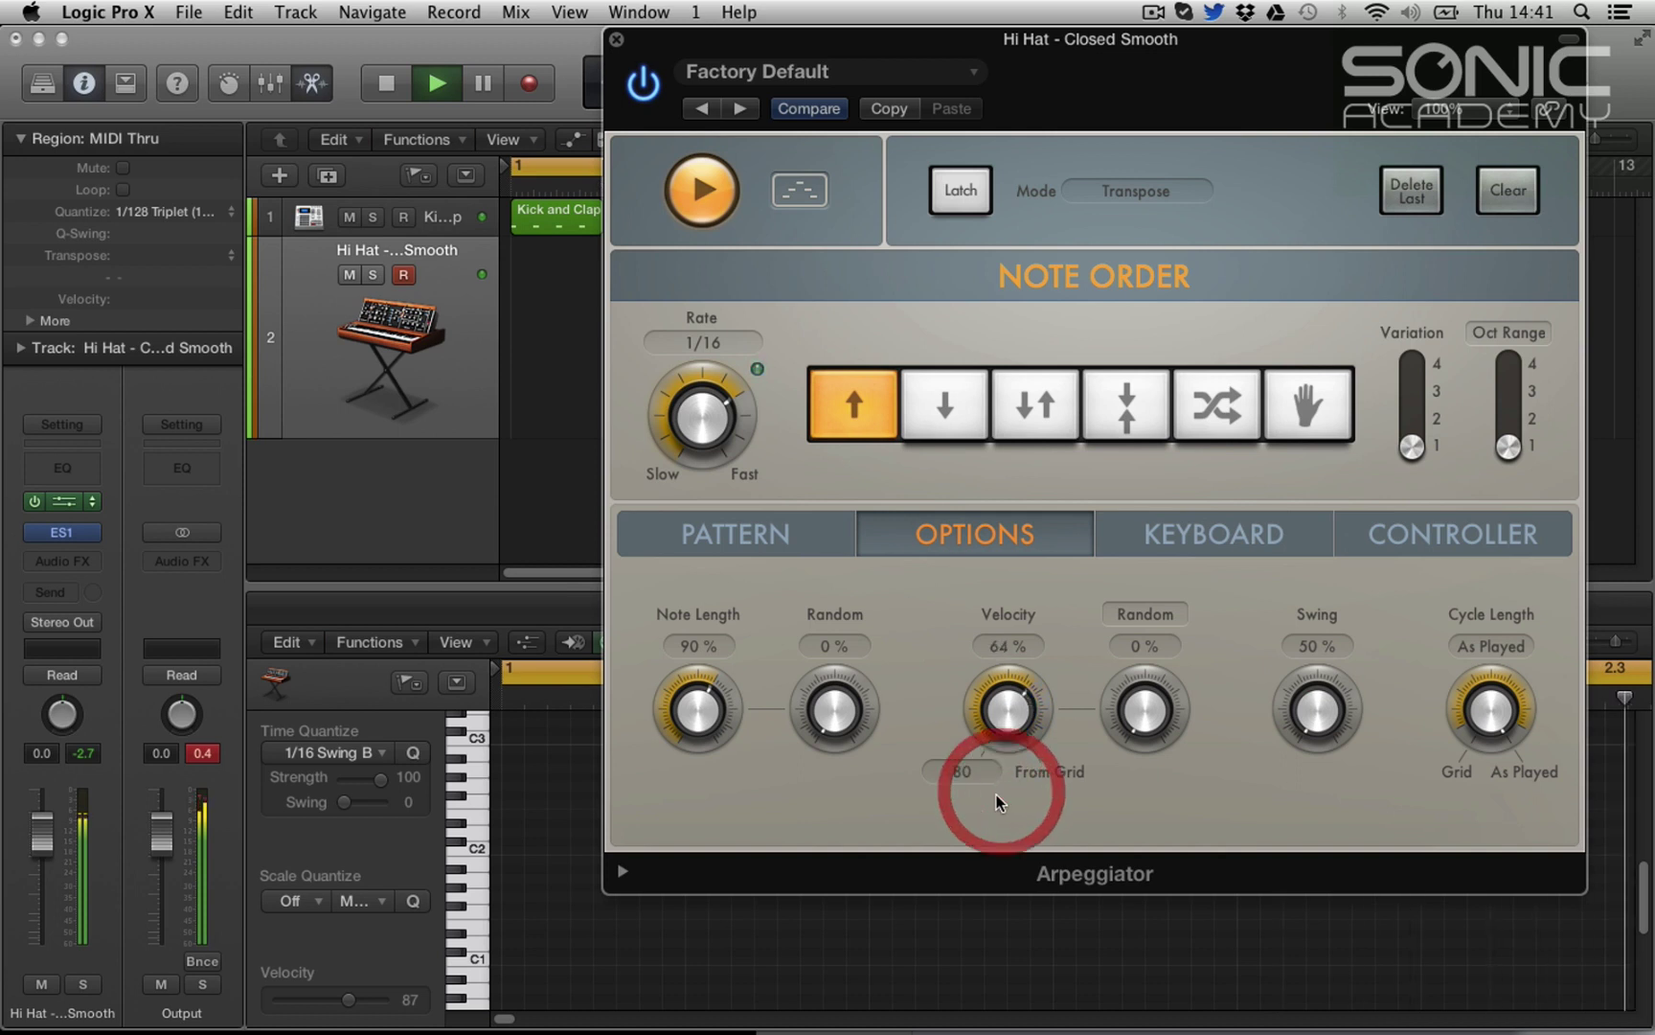
left_click(709, 536)
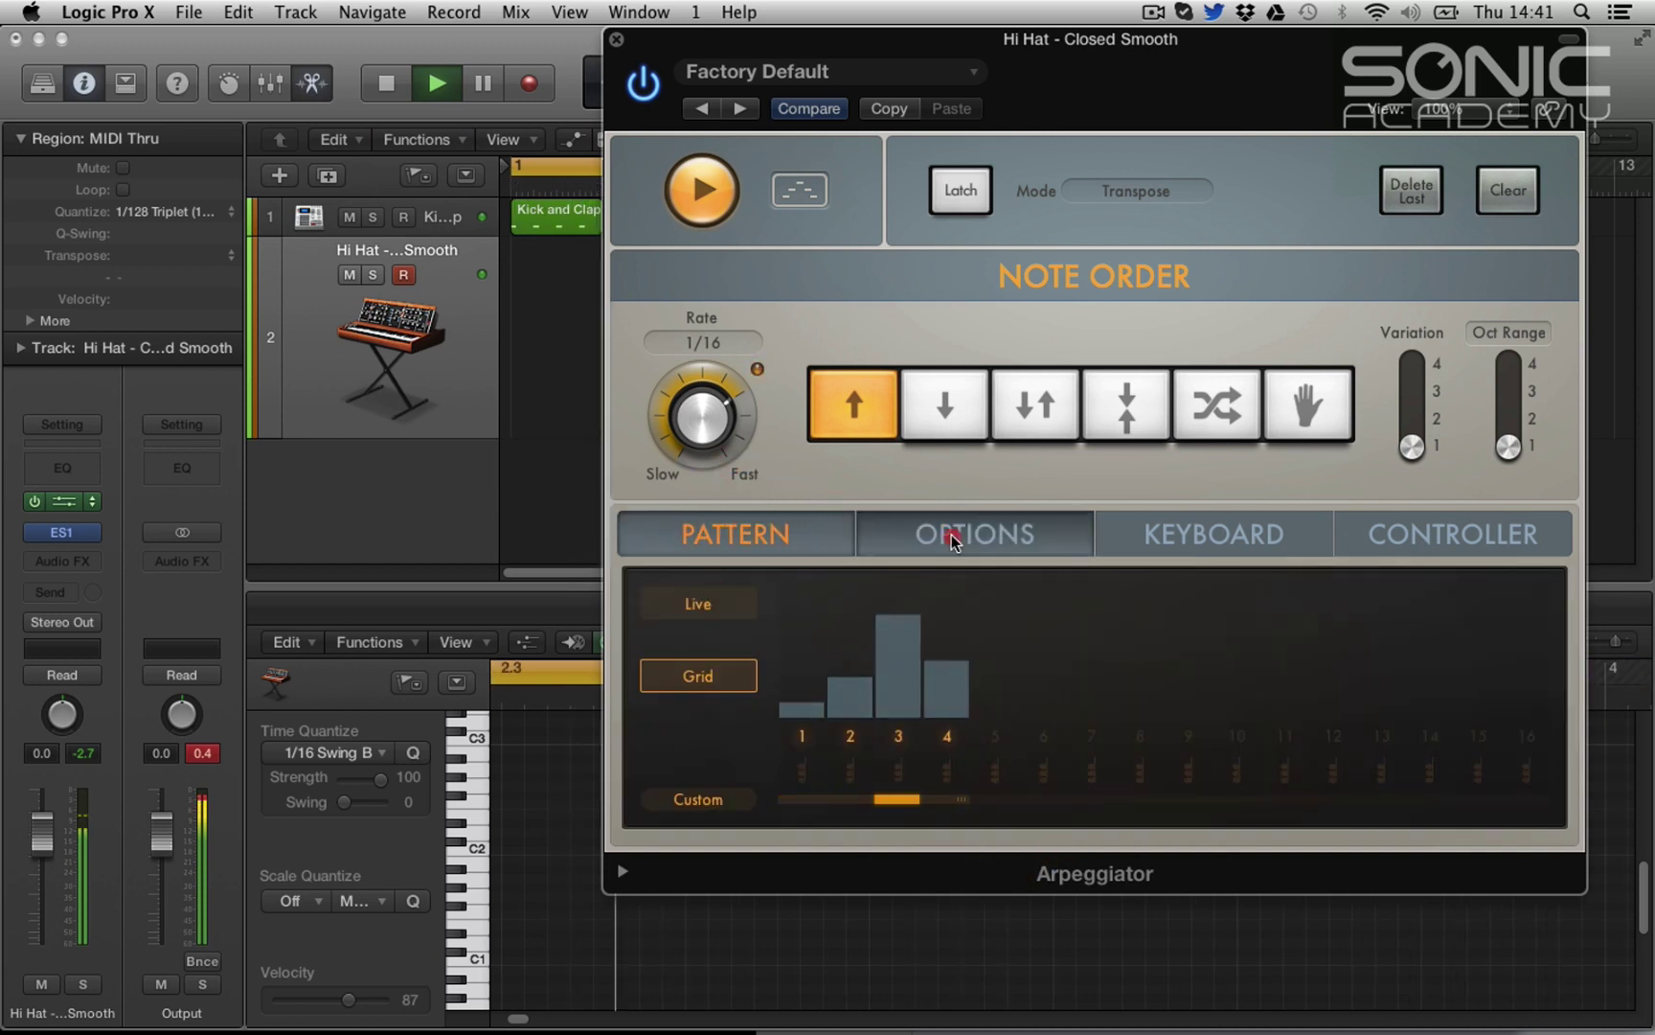
left_click(977, 534)
left_click_drag(1006, 685, 943, 407)
left_click_drag(683, 710, 682, 856)
left_click_drag(689, 776, 684, 820)
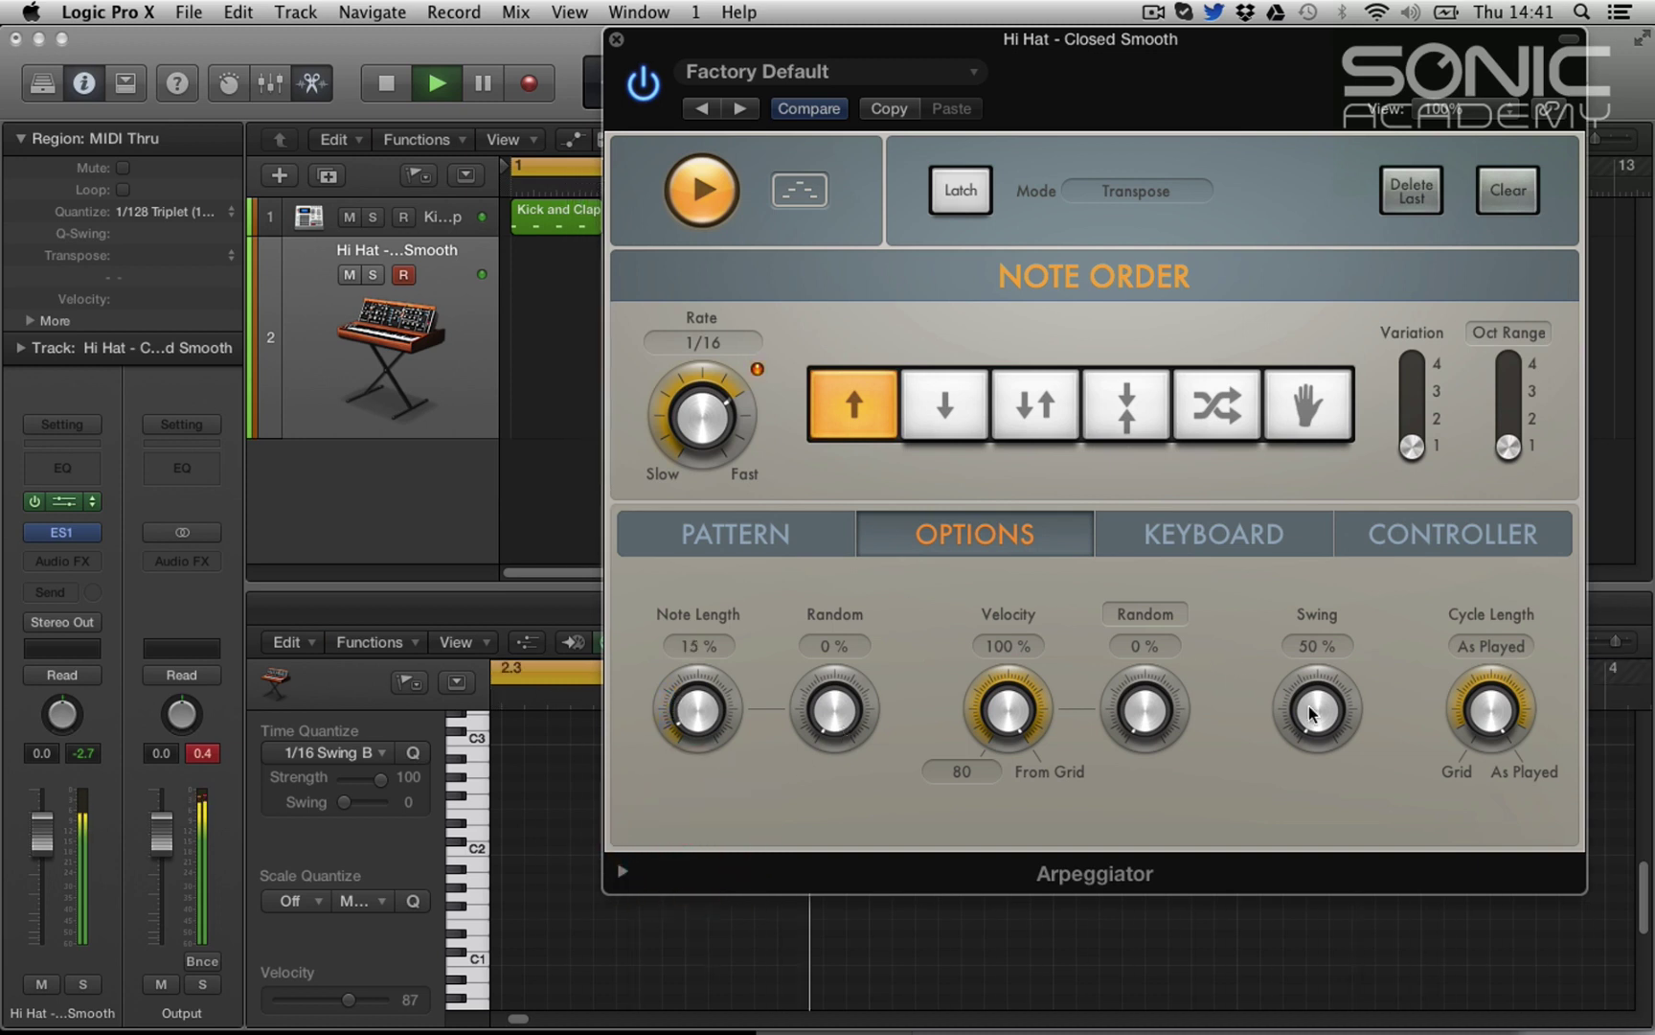
Step: Settle the knobs at Velocity 100%, Swing 50% and Note Length 106%
left_click_drag(1308, 704, 1305, 667)
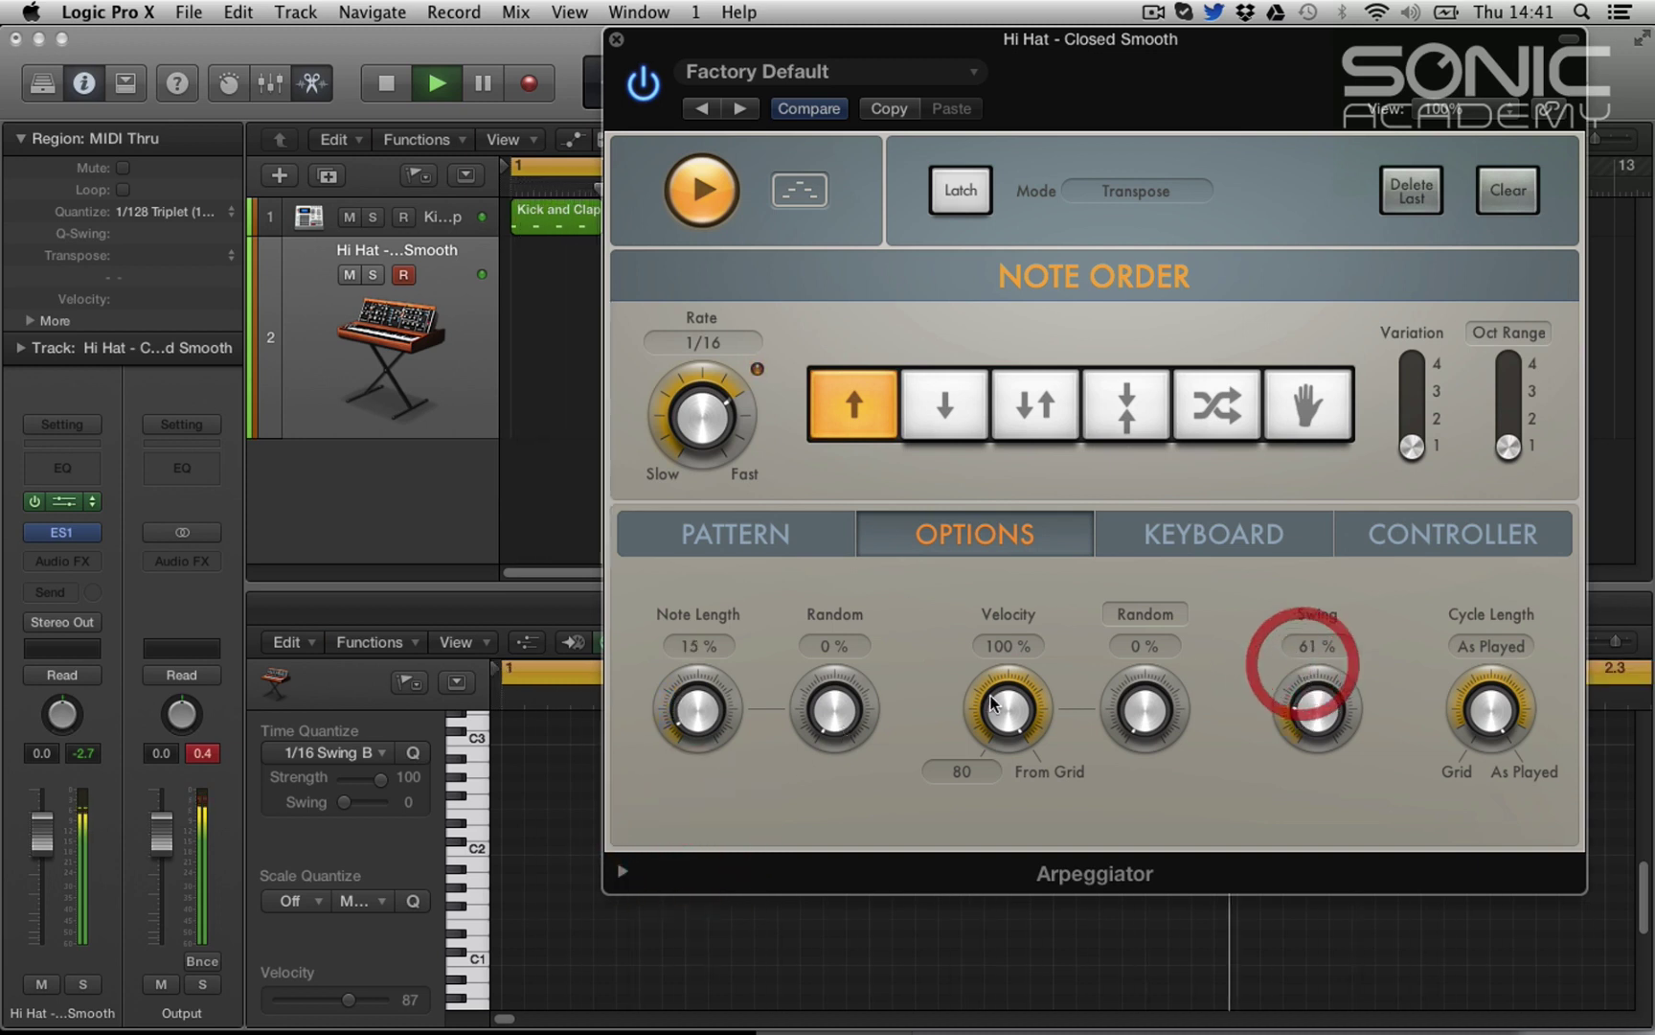
left_click_drag(1006, 711, 1009, 769)
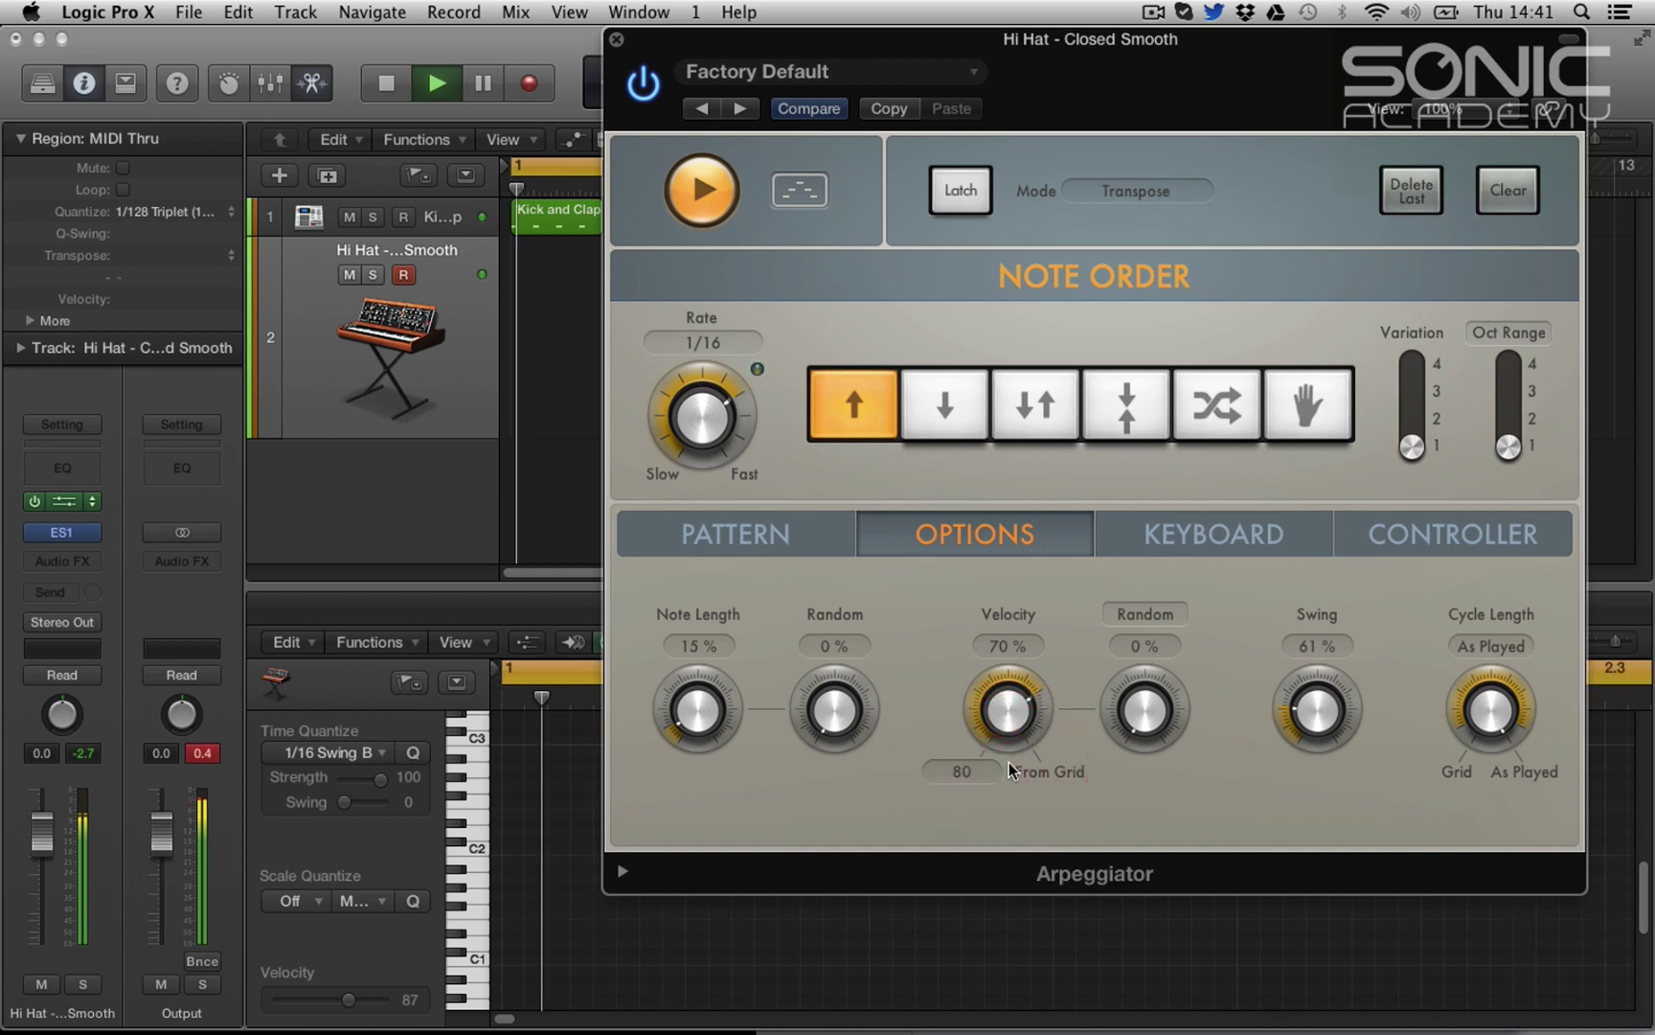
left_click_drag(1051, 700, 1023, 599)
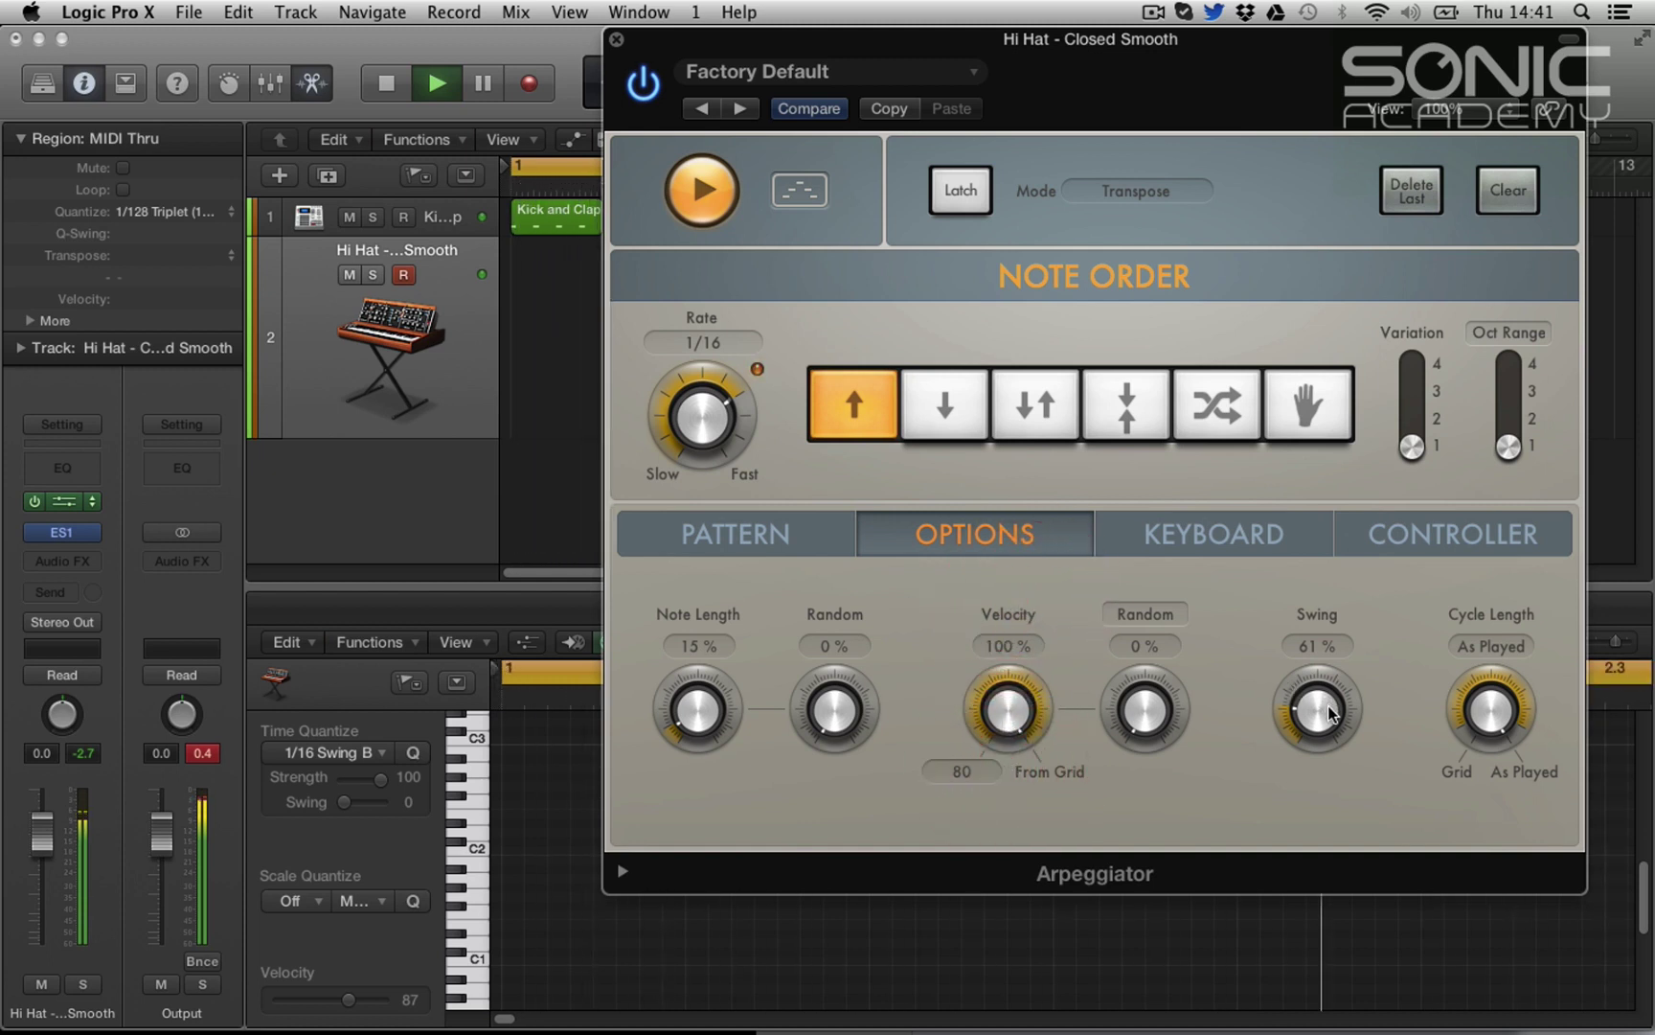
left_click_drag(1312, 760, 1313, 766)
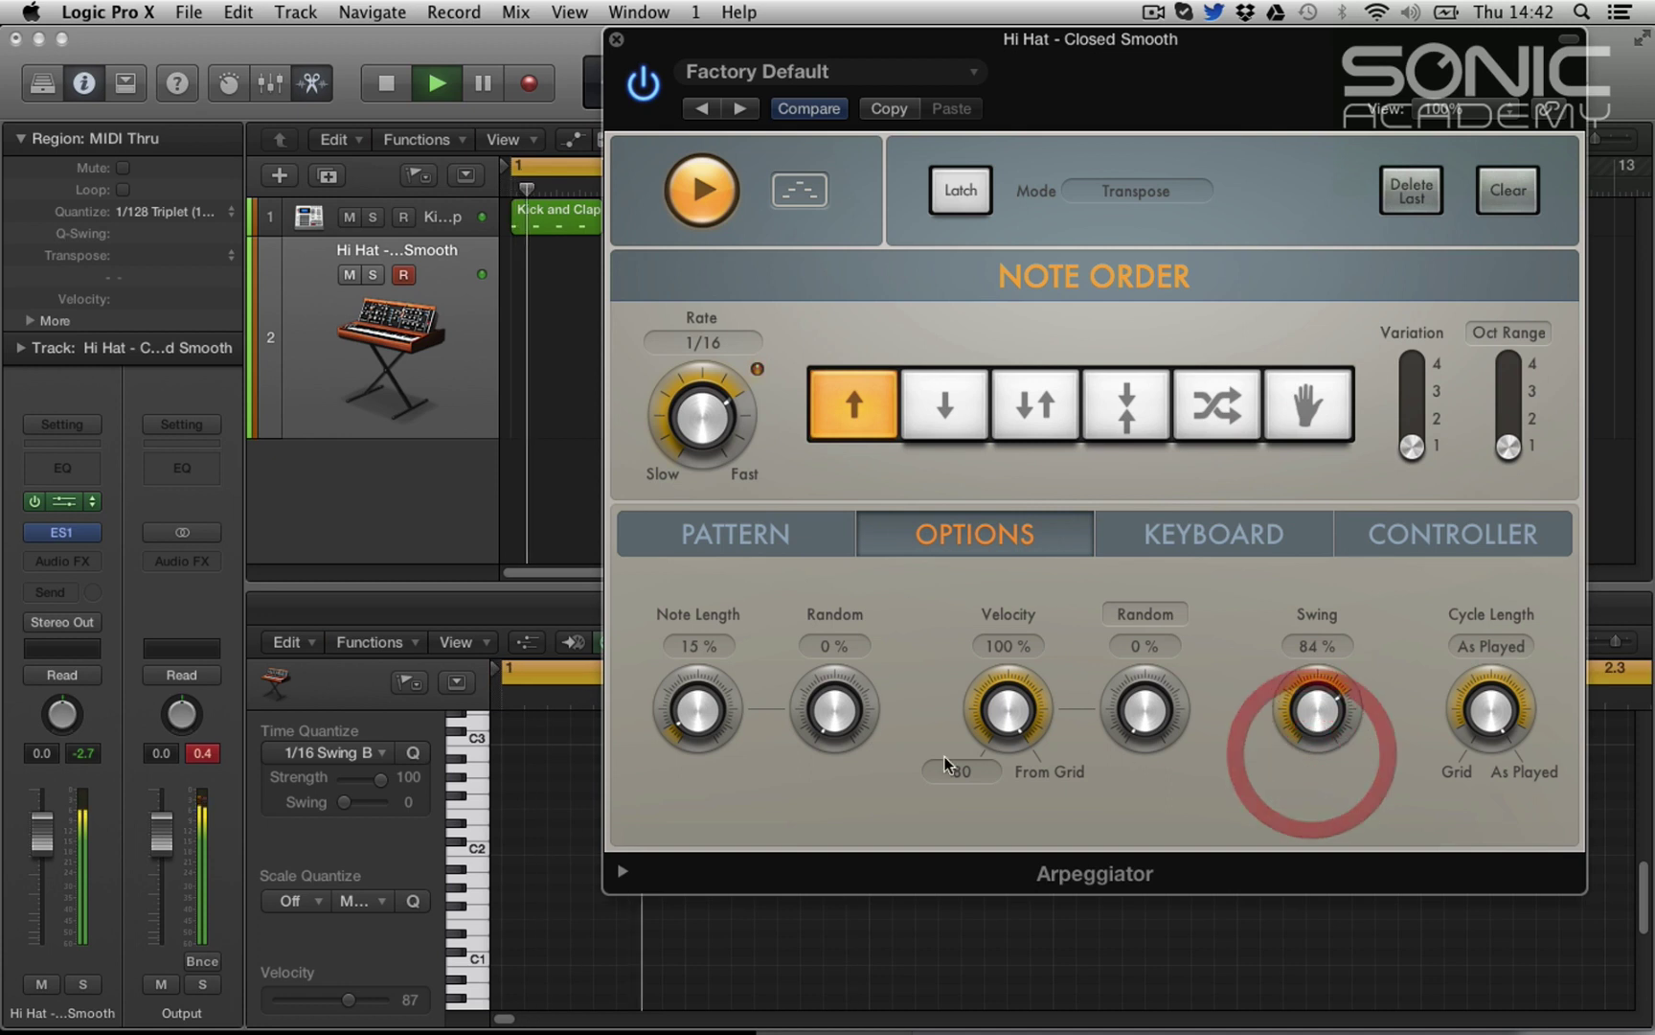
left_click_drag(730, 733, 702, 632)
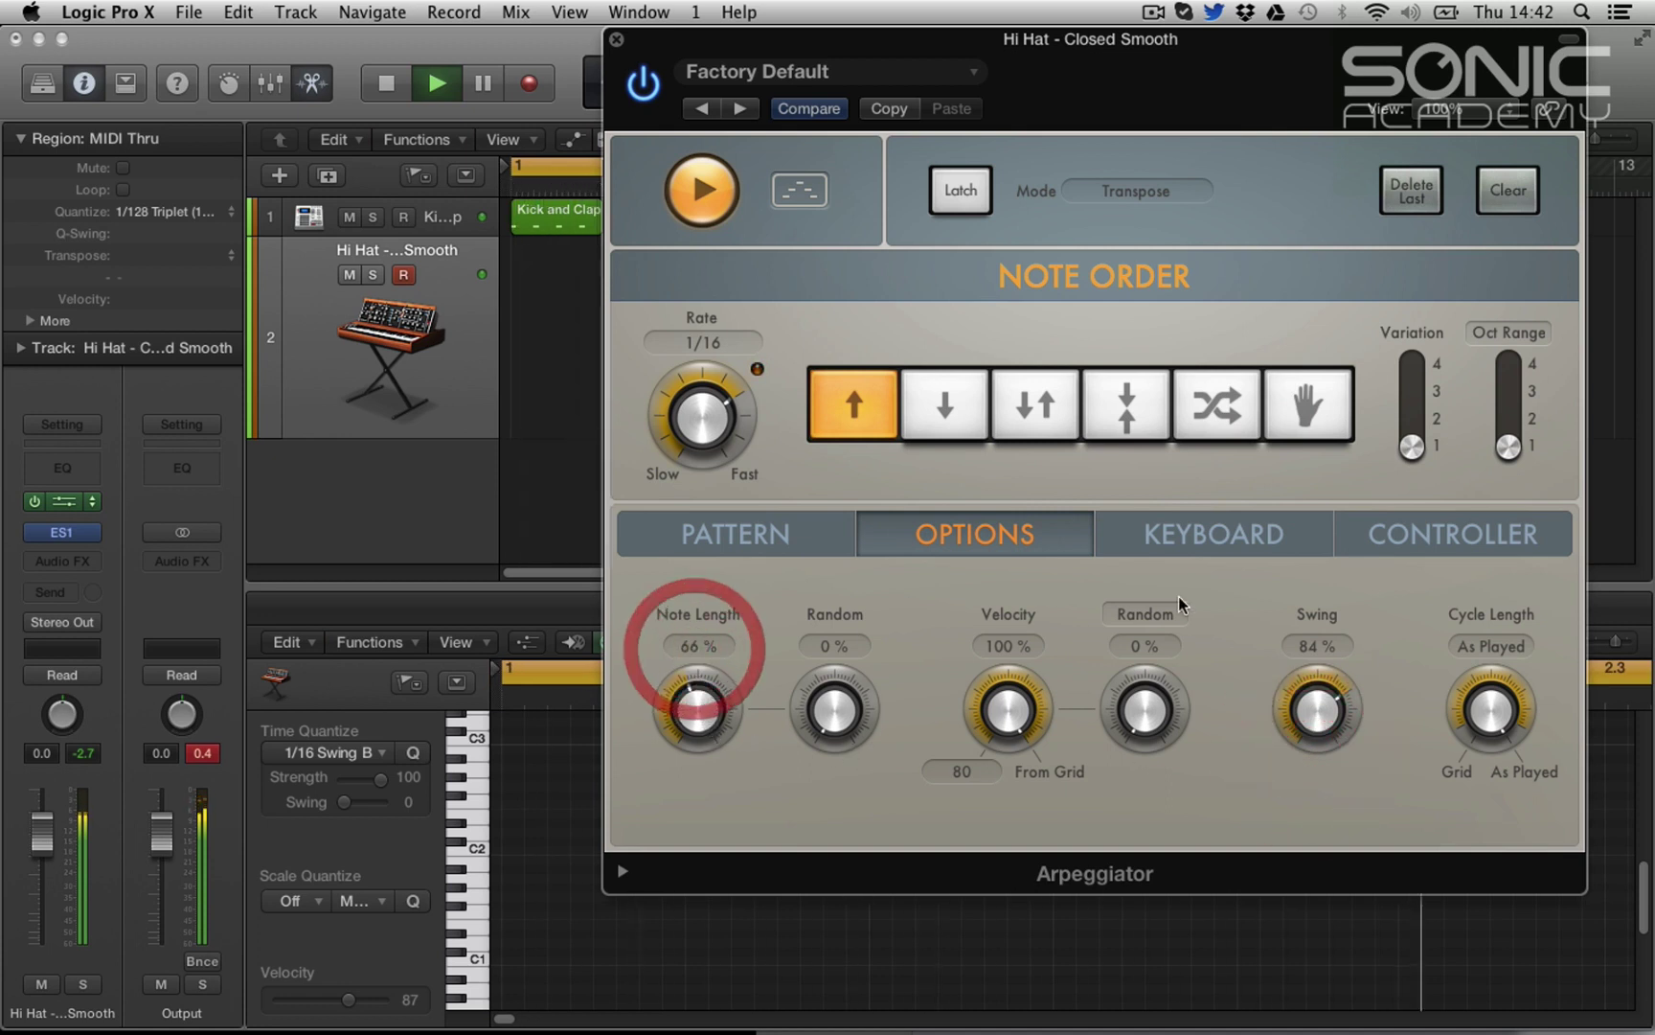
left_click_drag(1307, 795, 1310, 917)
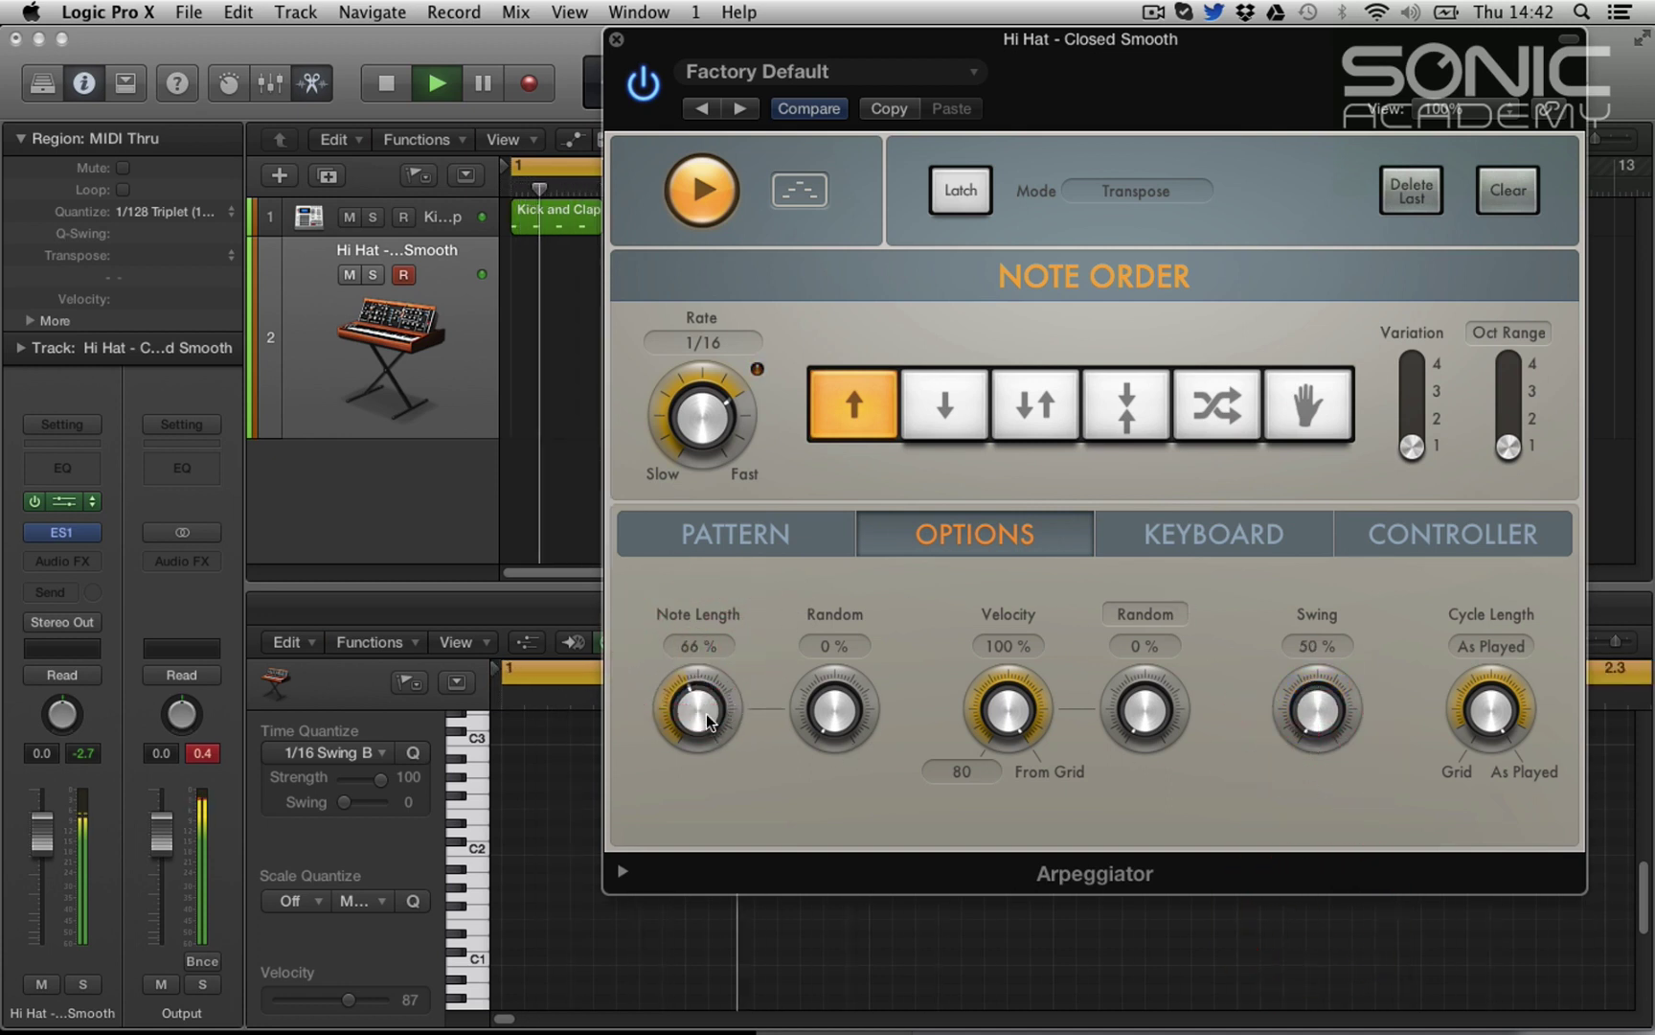
left_click_drag(698, 707, 709, 646)
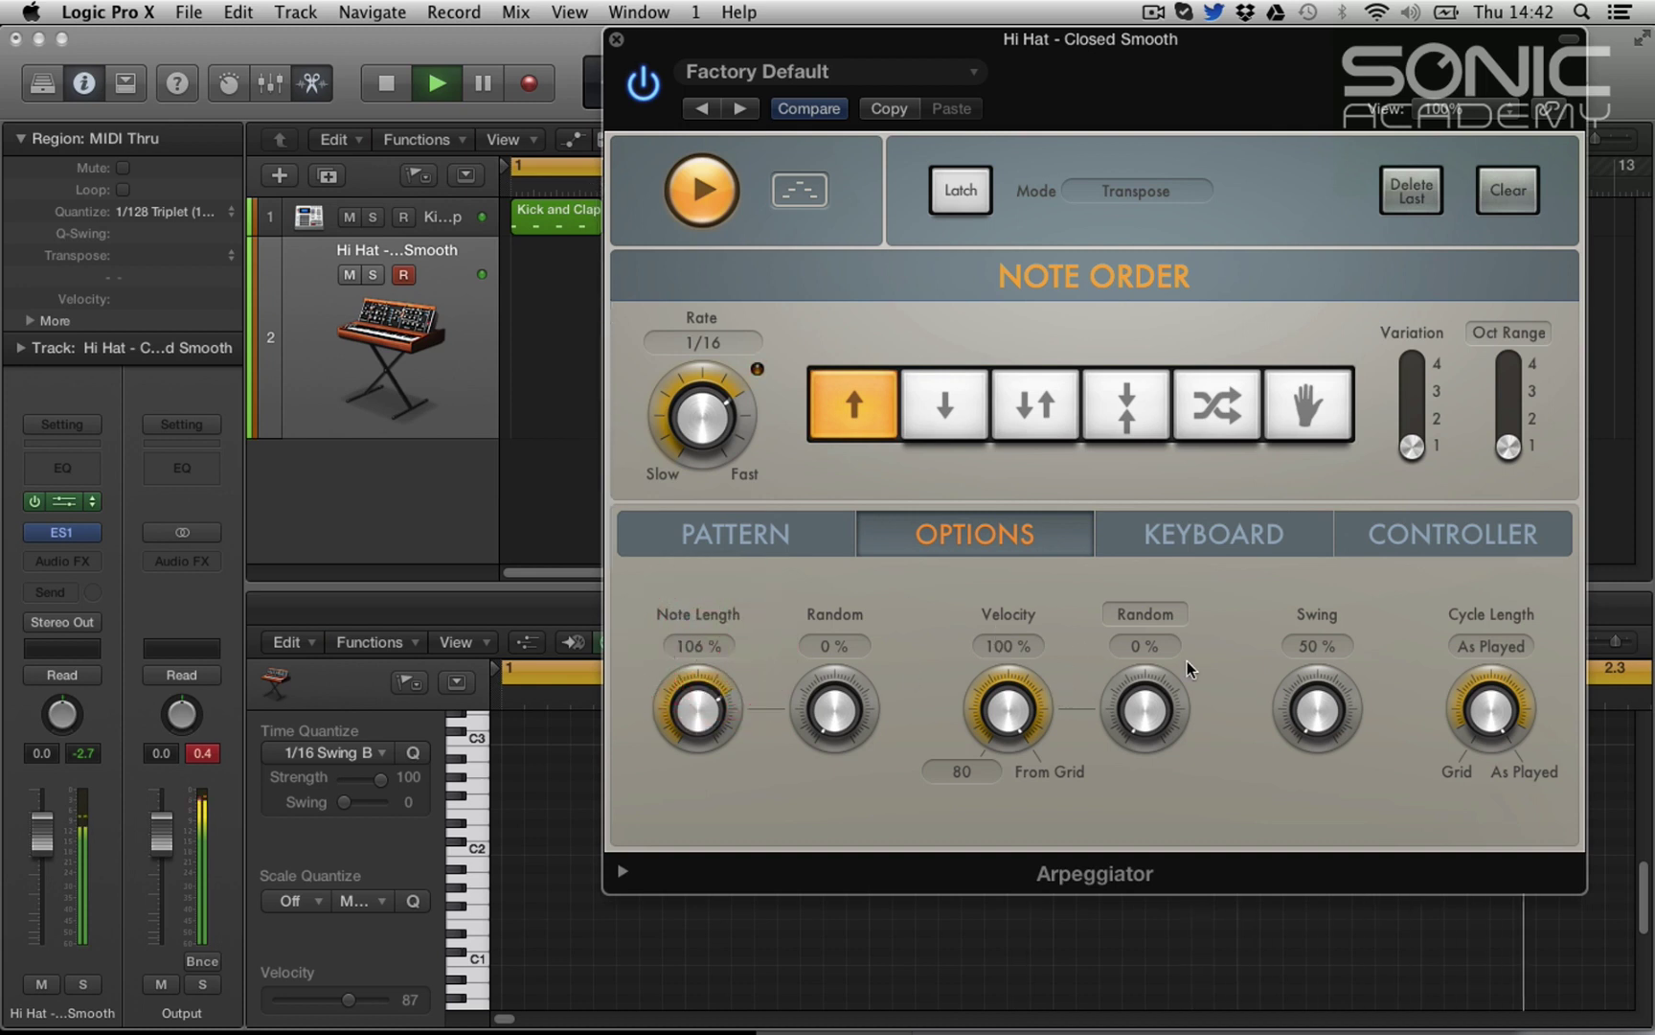
Step: On the Pattern grid, raise step 3 to a tall accent and drop step 4 low
left_click(767, 542)
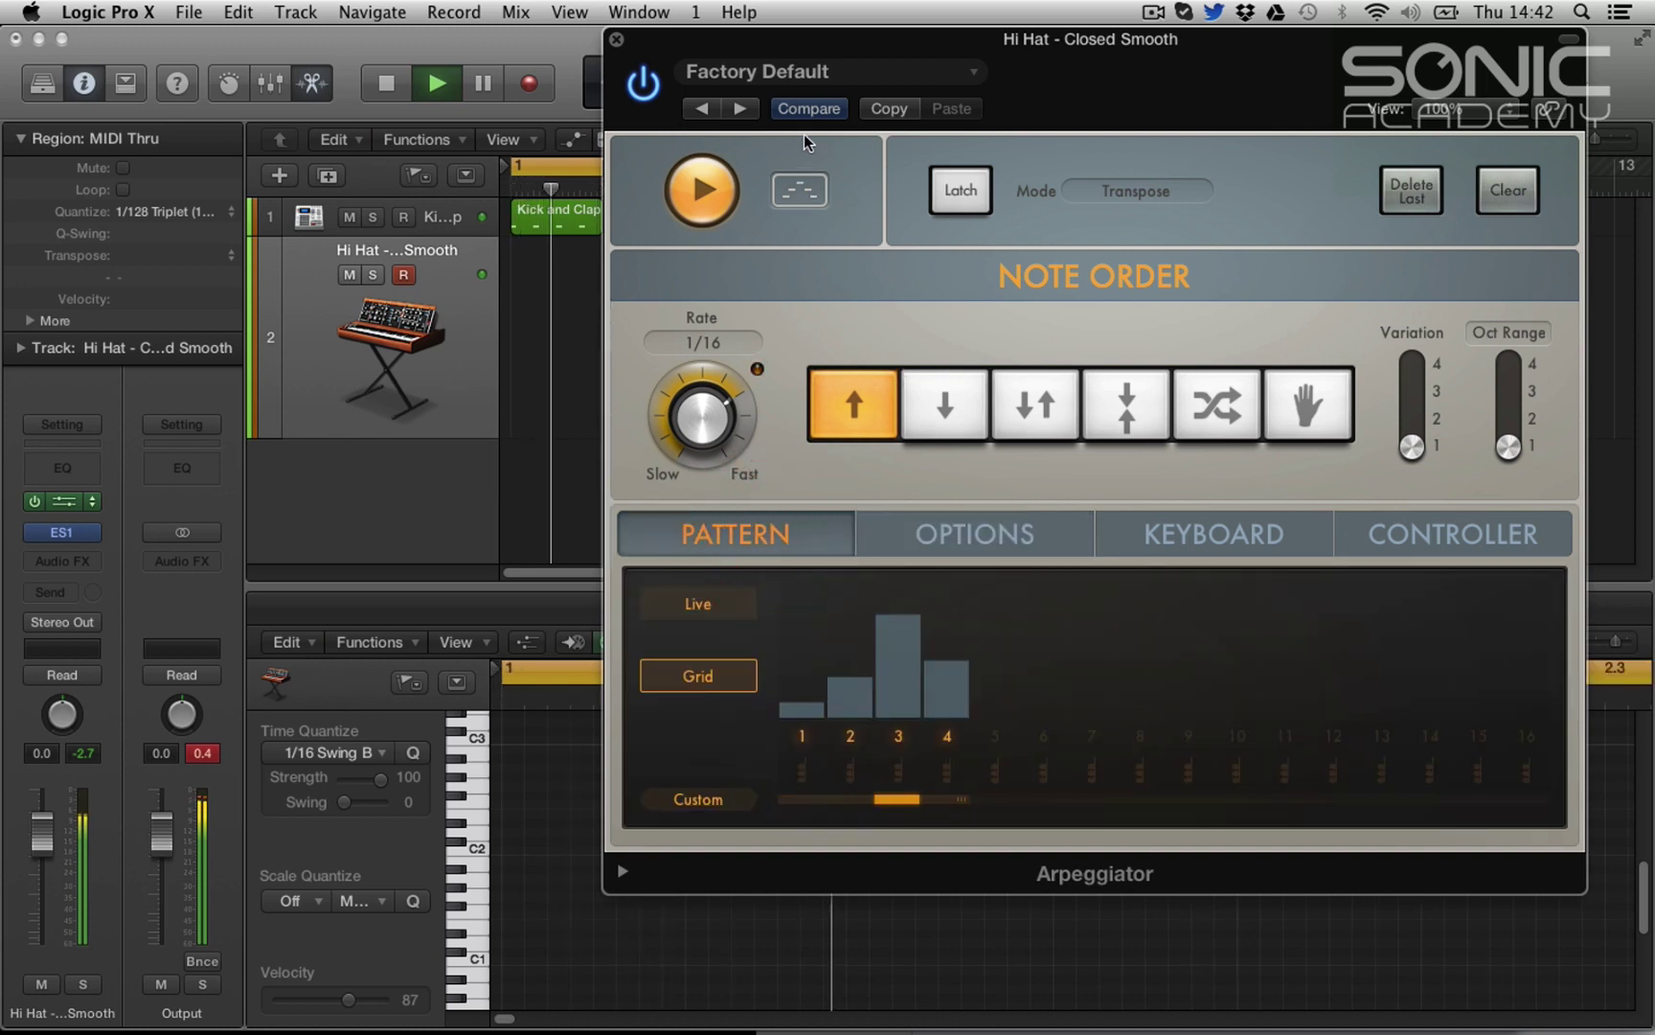
left_click_drag(803, 53, 996, 96)
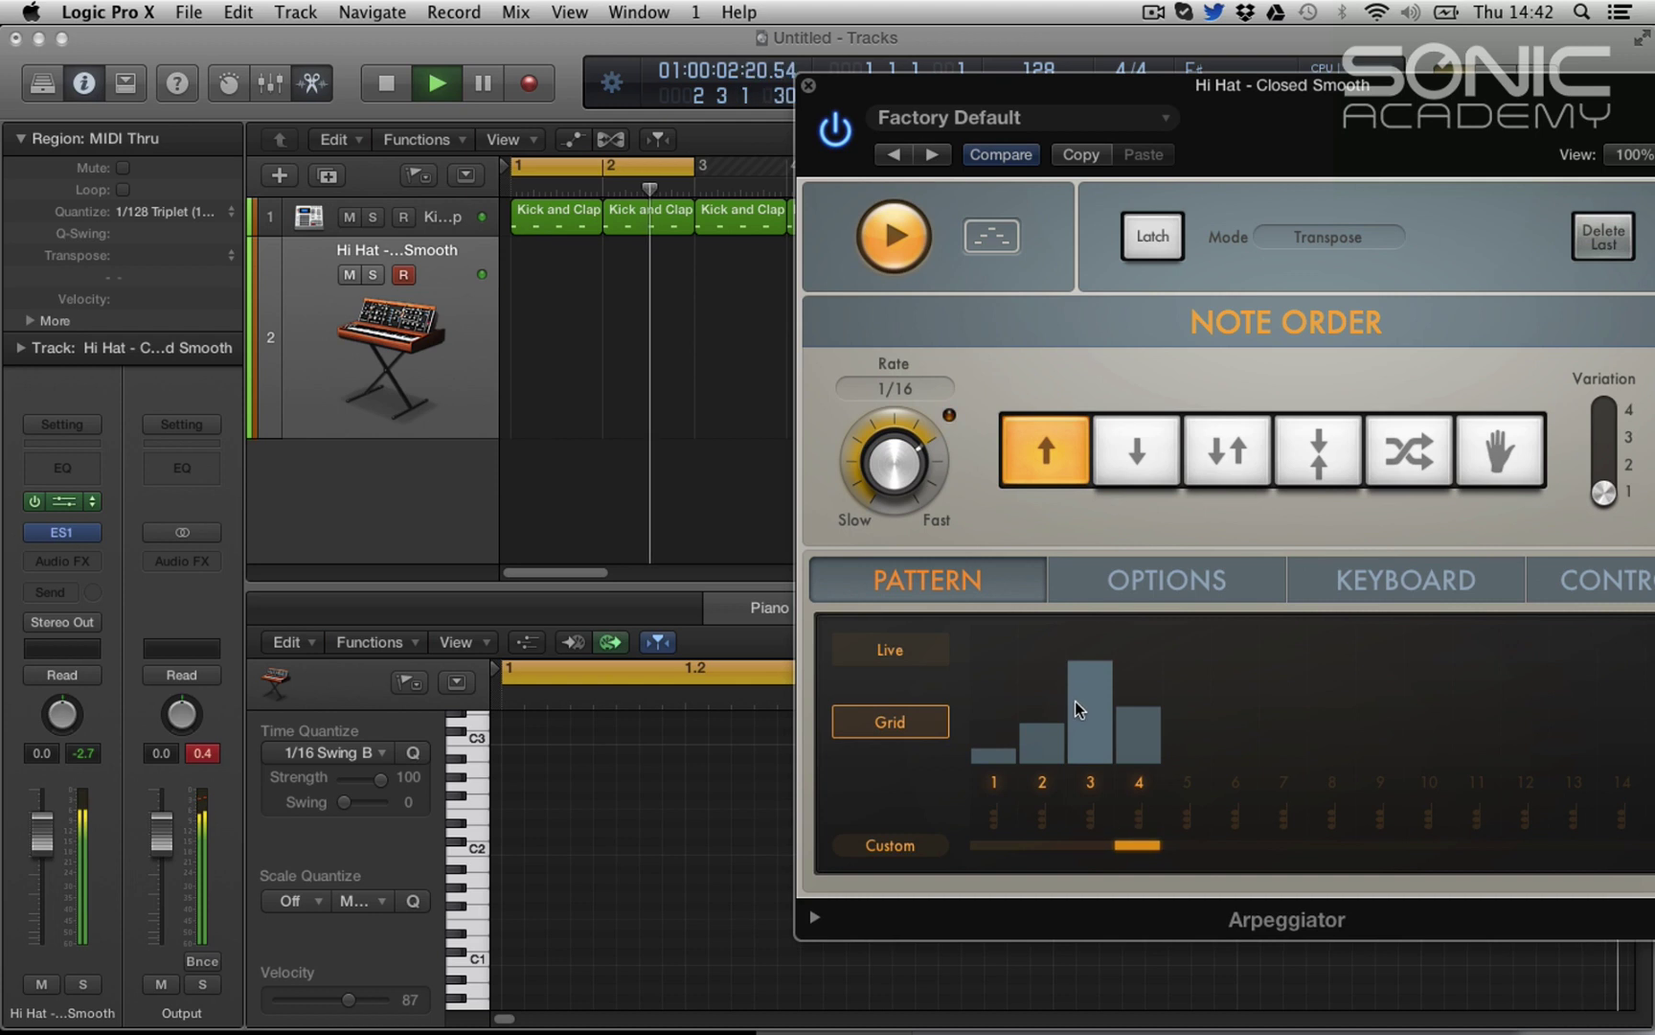
left_click(1082, 747)
mouse_move(1083, 748)
left_mouse_down()
mouse_move(1073, 764)
mouse_move(1038, 640)
mouse_move(1057, 765)
mouse_move(1079, 651)
left_mouse_up()
left_click(1136, 764)
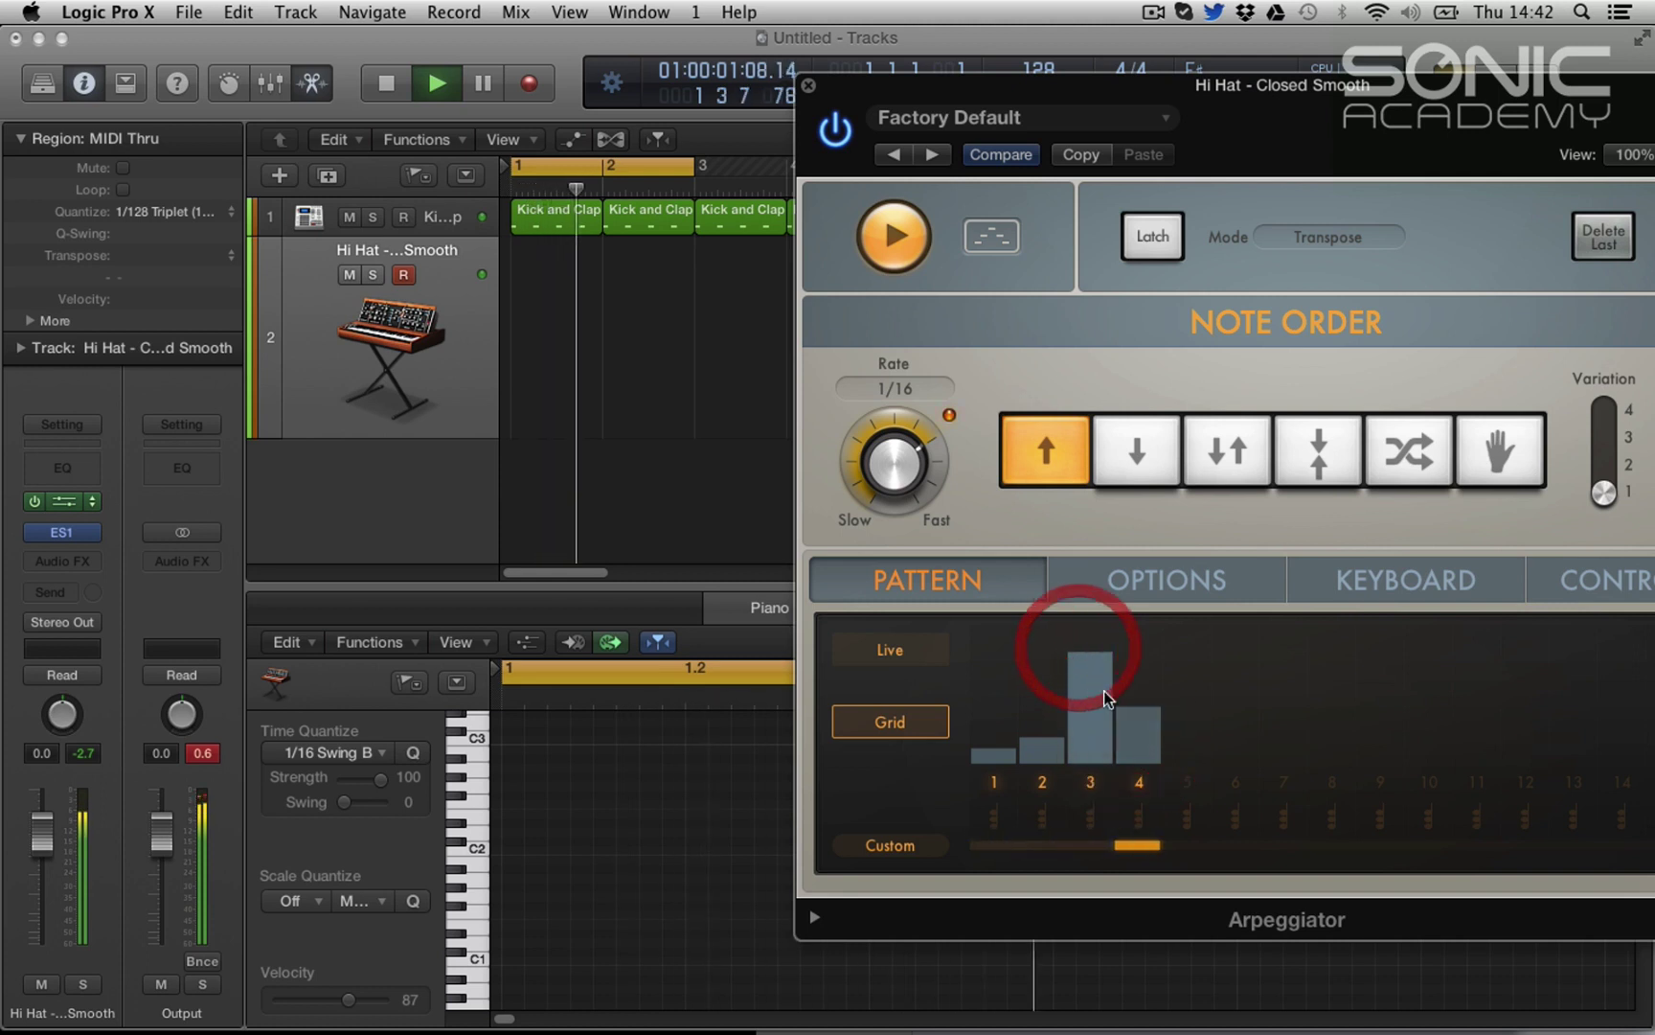
left_click_drag(1130, 745, 1131, 757)
left_click(1135, 750)
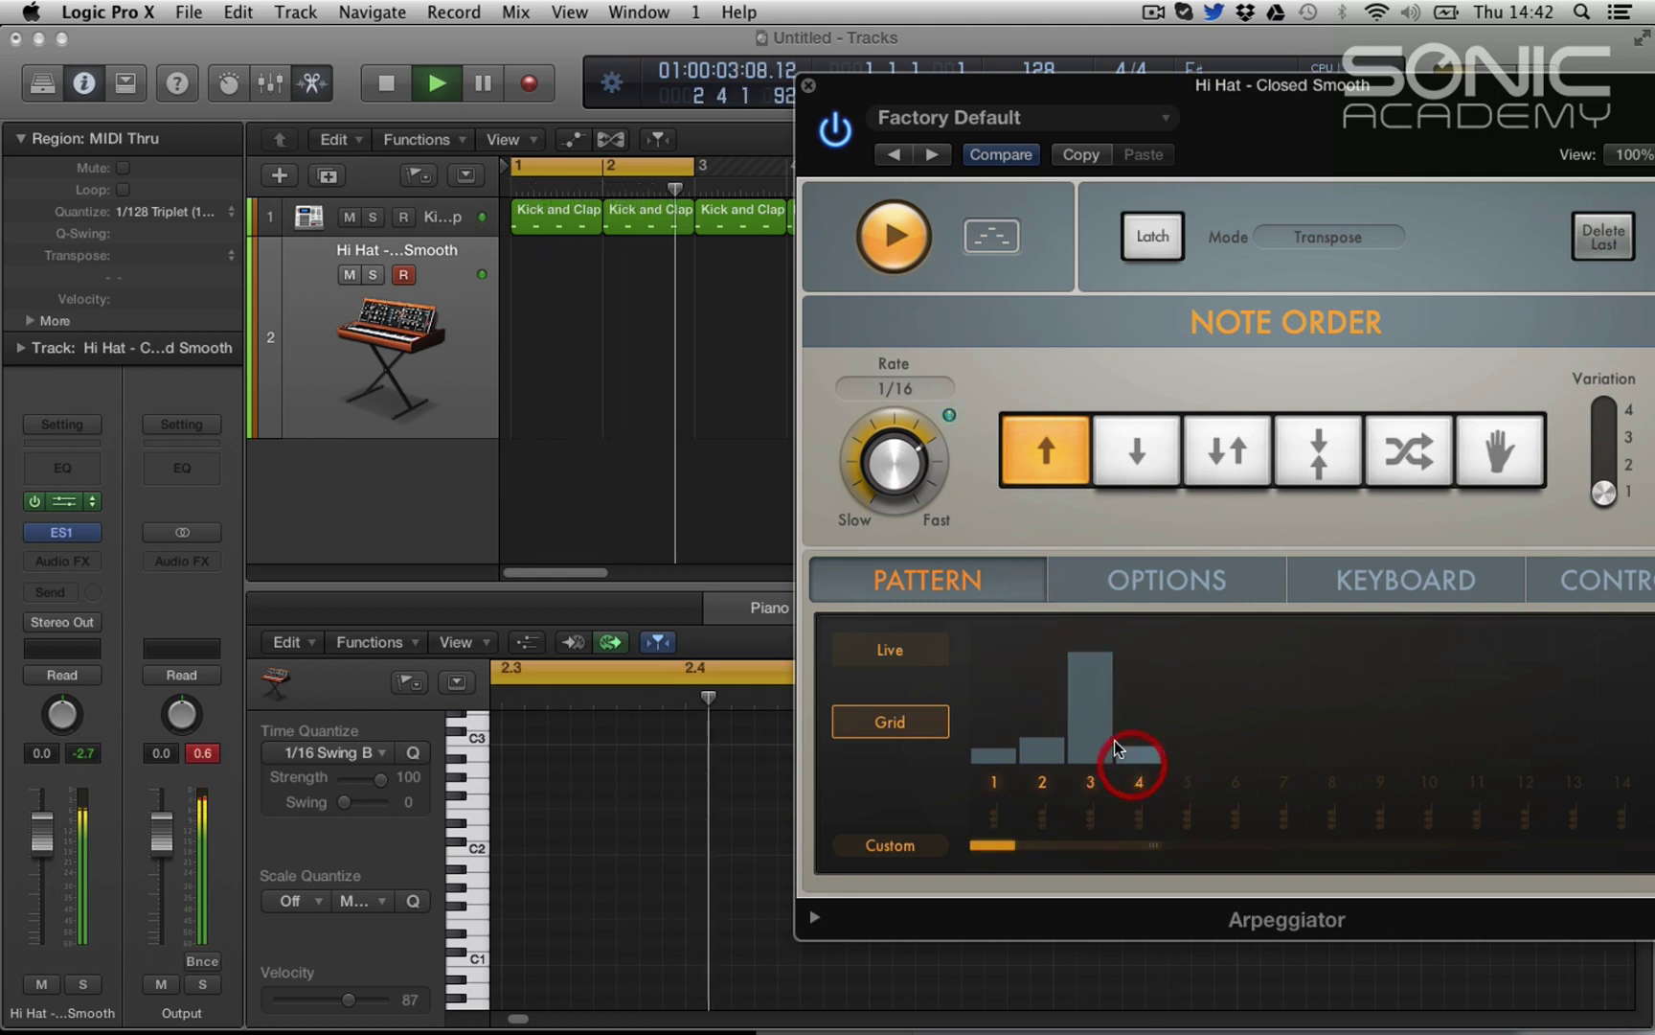
Step: Drag the arpeggio onto the Hi Hat track as a MIDI region and bypass the Arpeggiator
left_click_drag(991, 235, 548, 279)
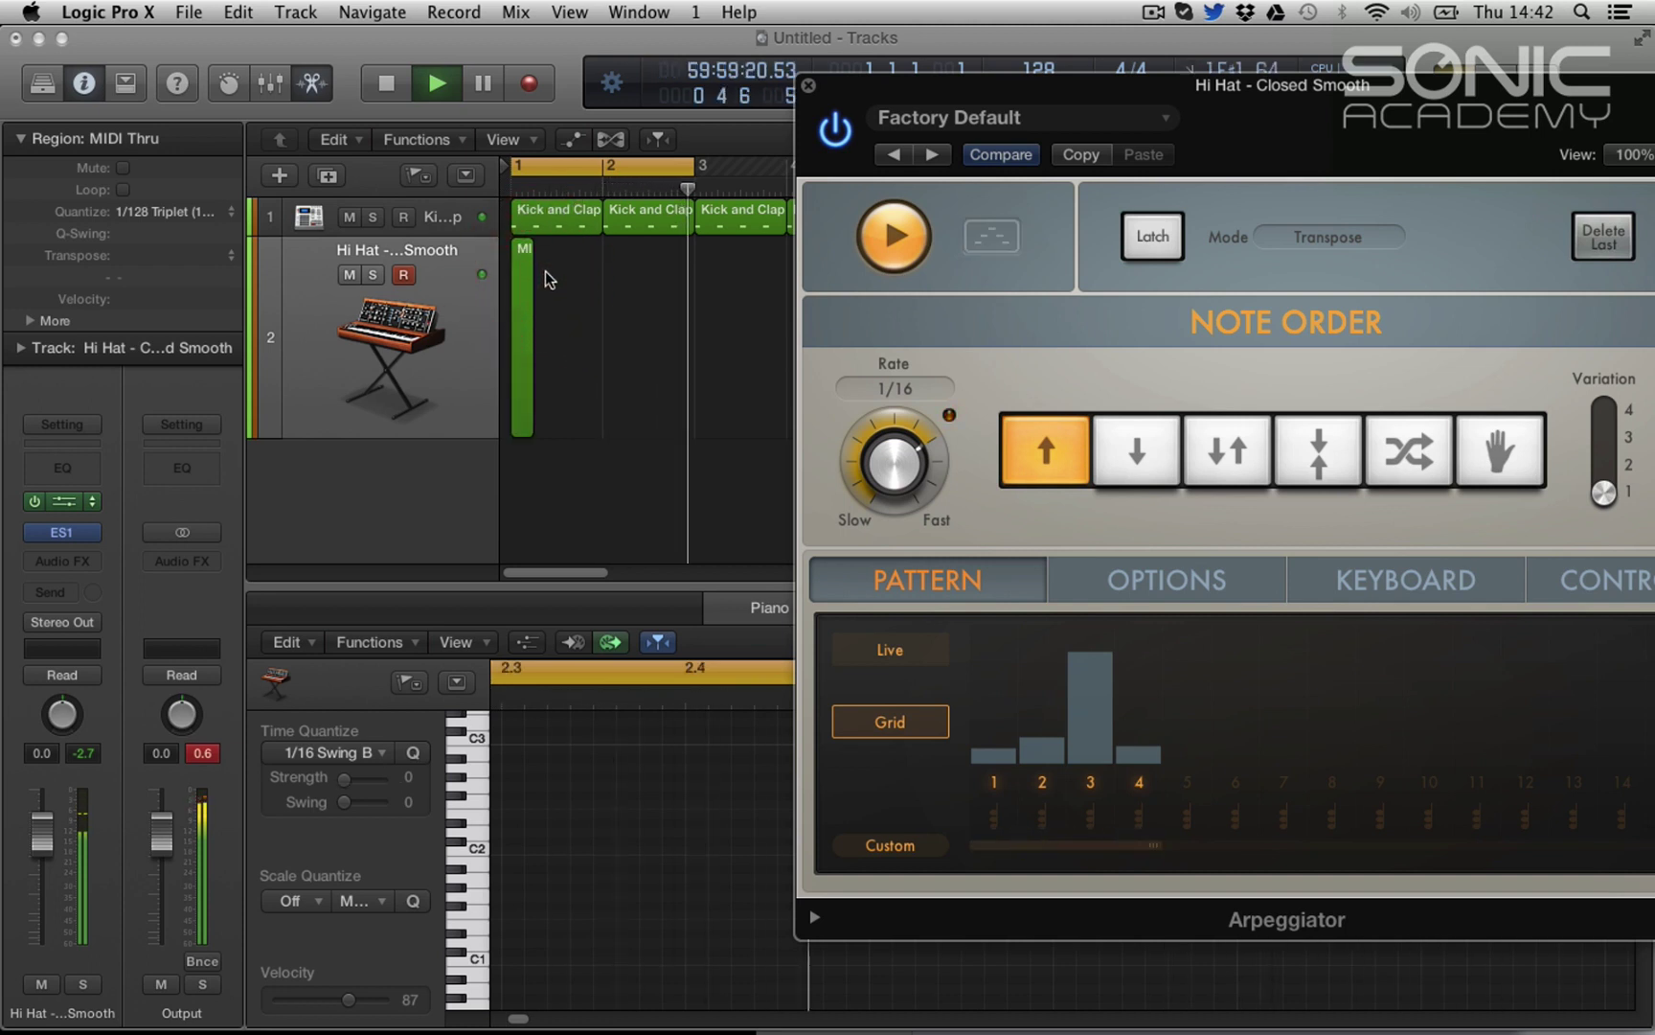
left_click(835, 130)
key("space")
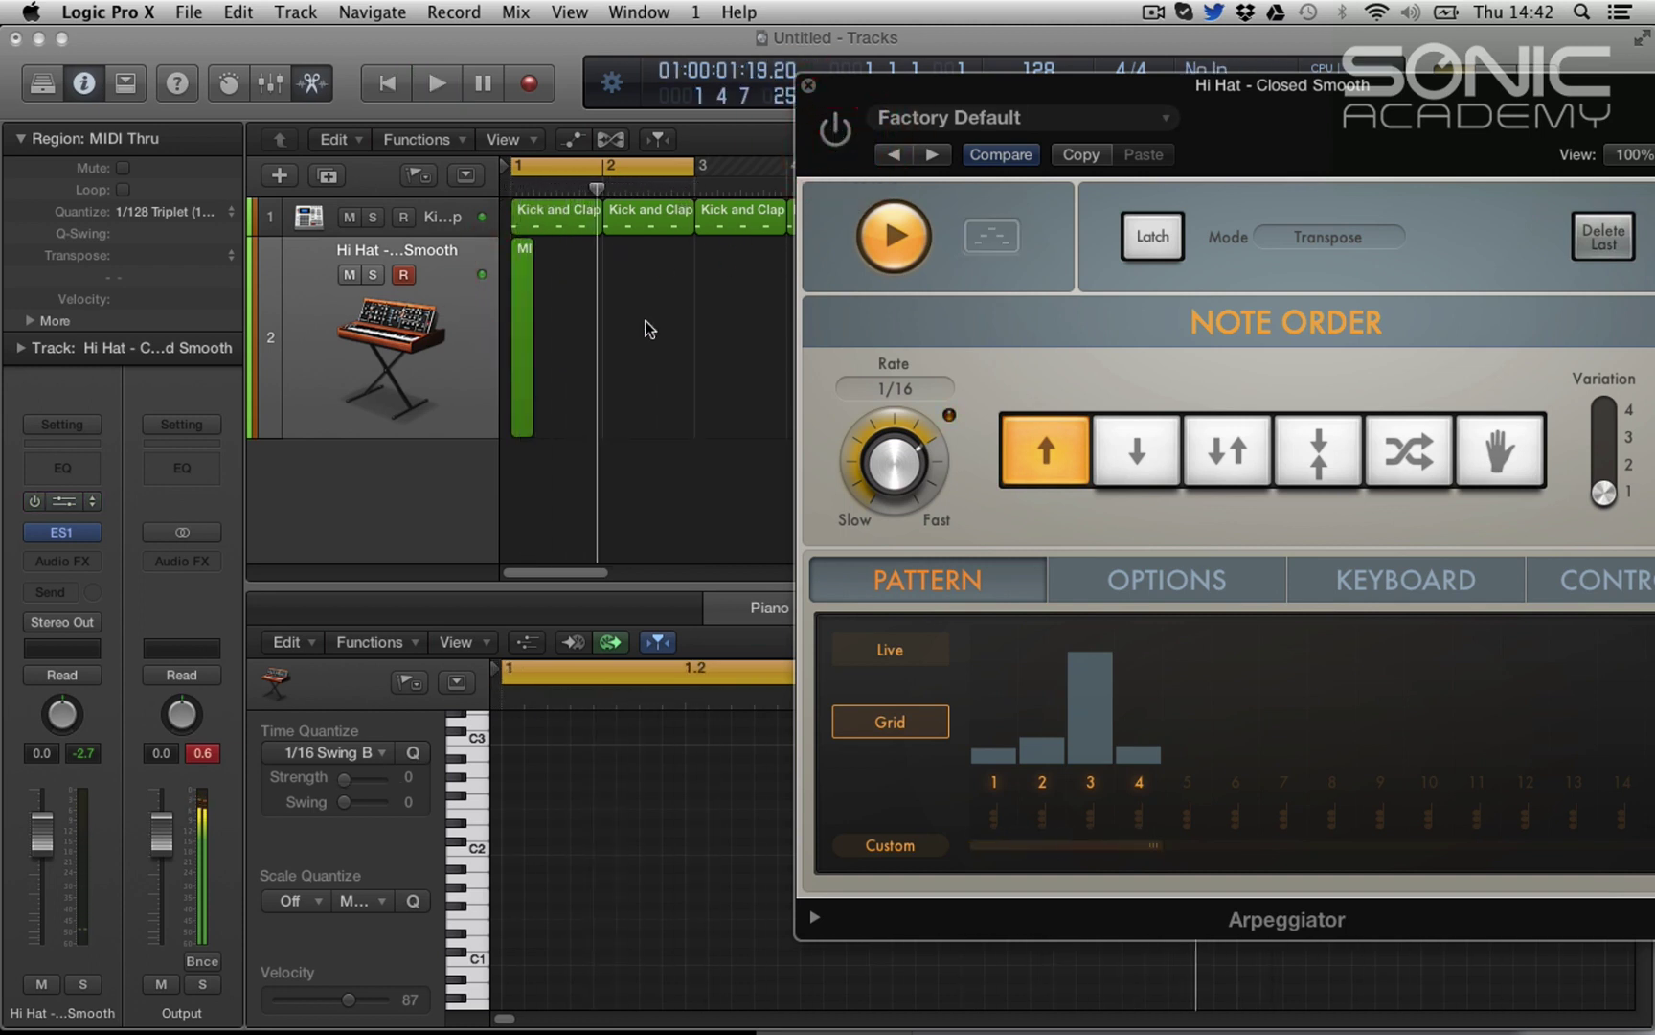
Step: Loop the new region with L, play it back, and close the Arpeggiator window
left_click(514, 324)
key("l")
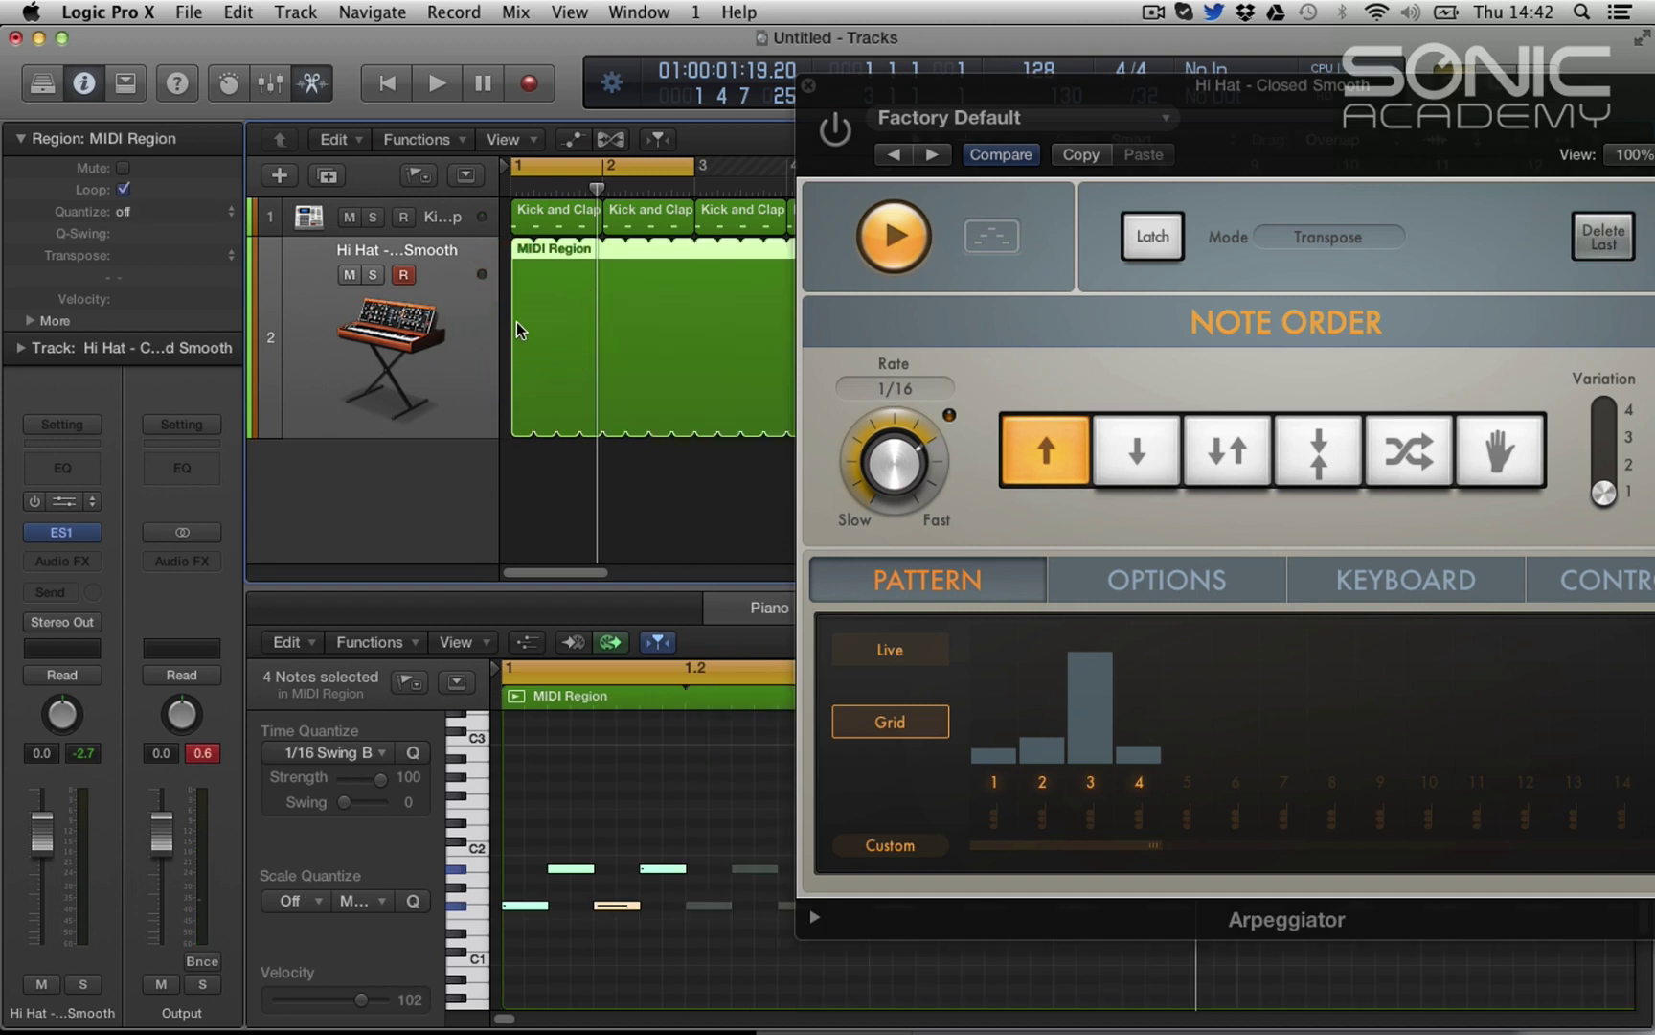
key("space")
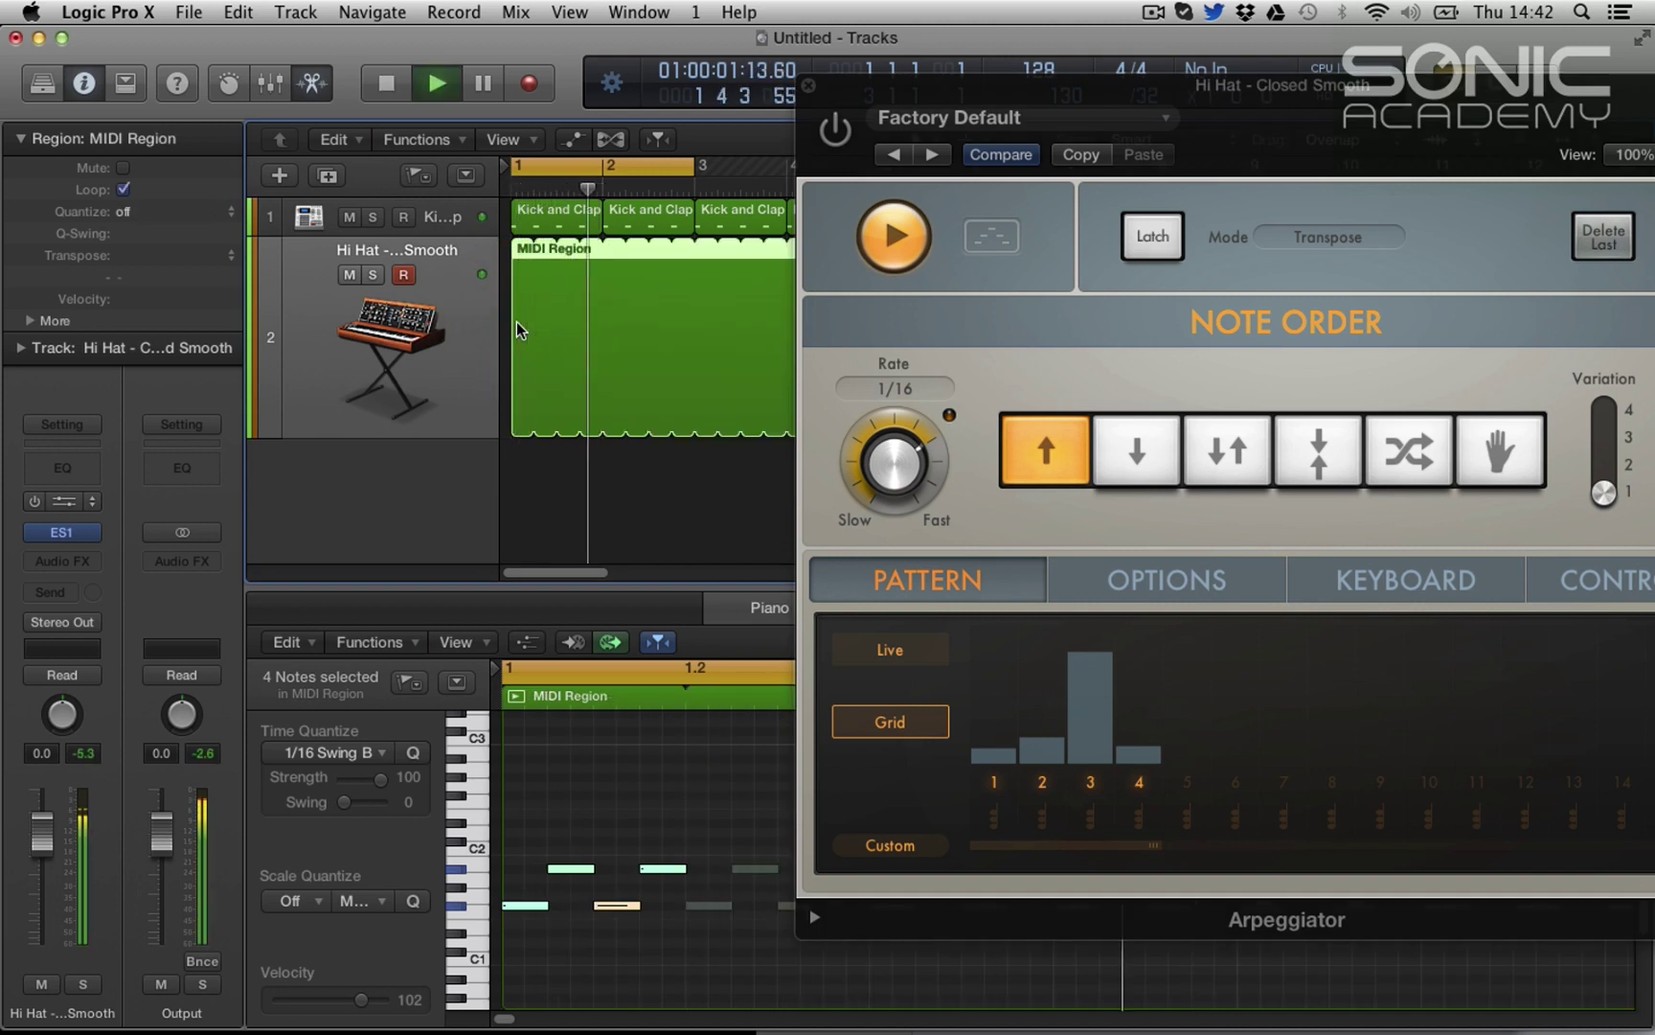
left_click(808, 85)
key("space")
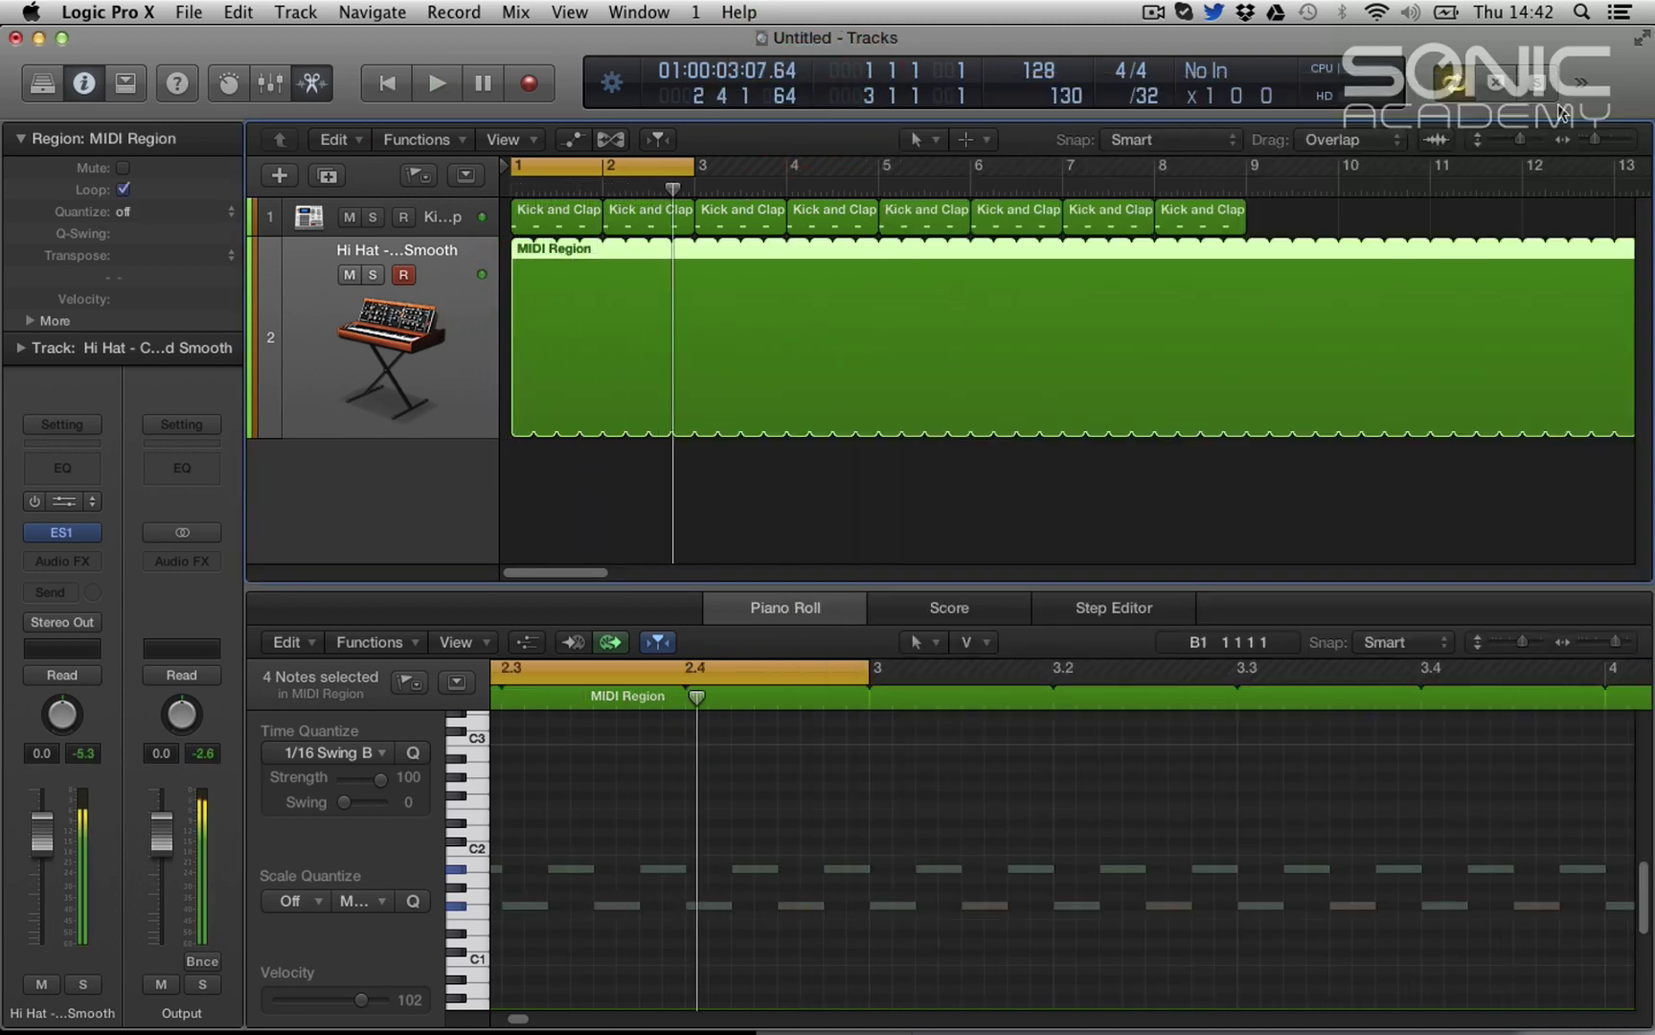
Step: Open the Event List showing the region's four notes, then play and stop the loop
right_click(1423, 75)
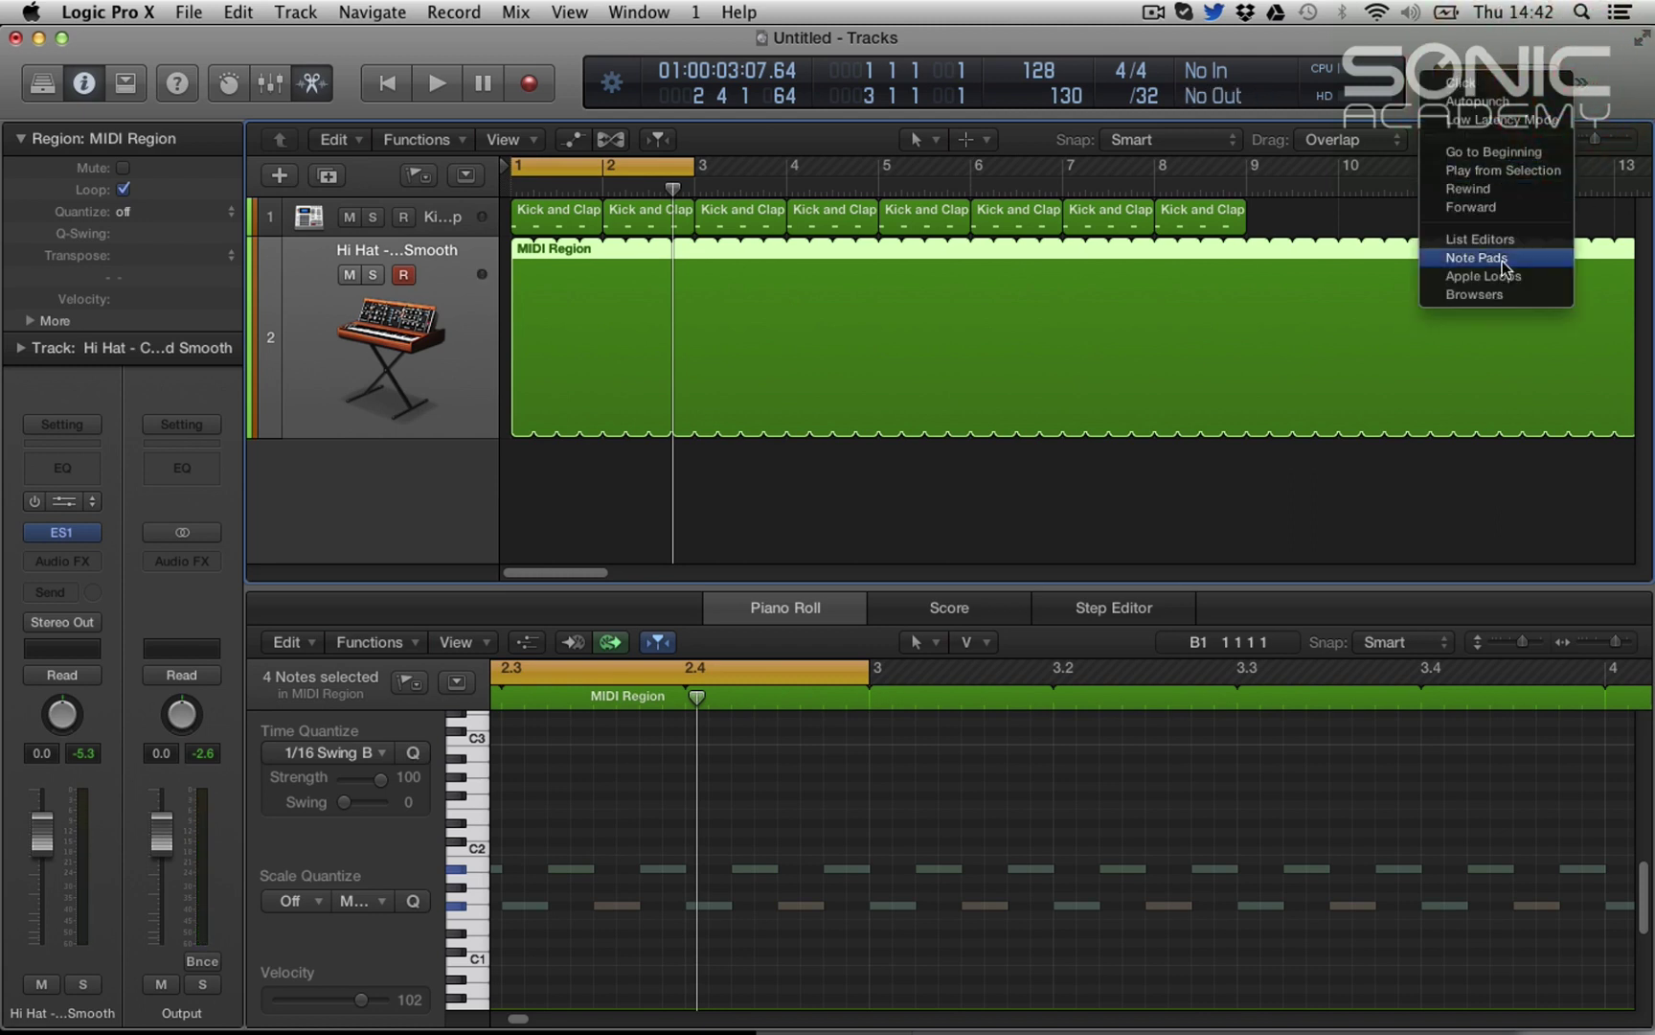
left_click(1481, 240)
left_click(1348, 479)
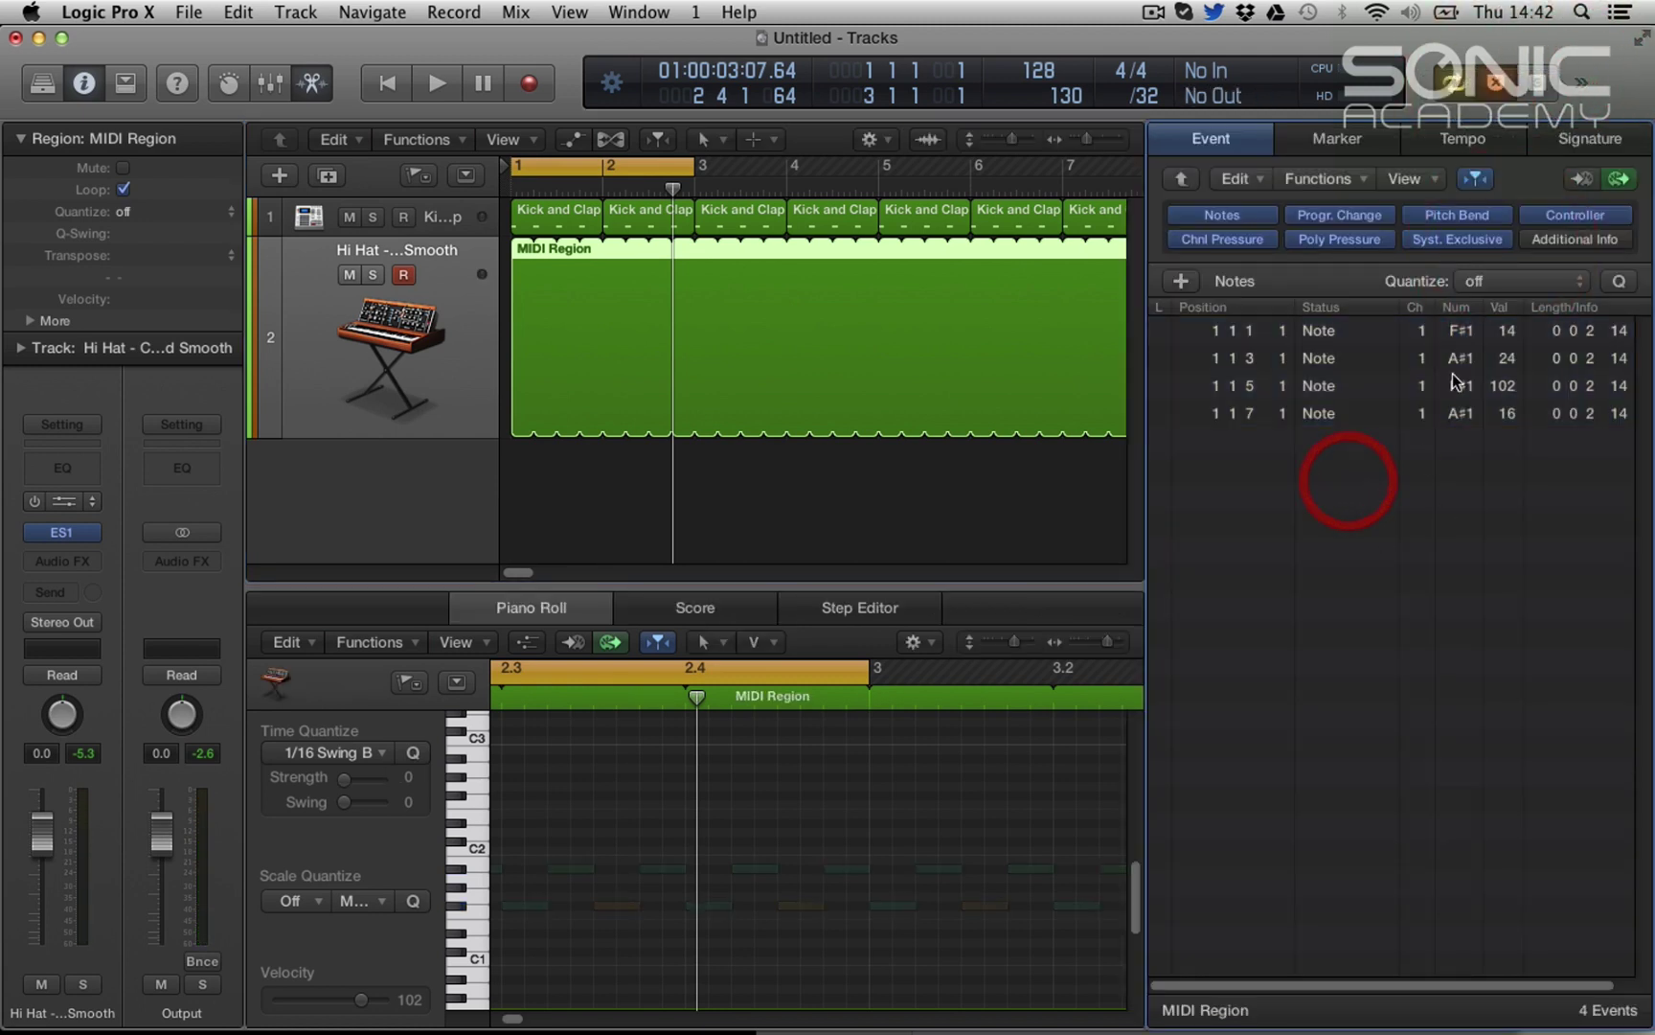
left_click(699, 492)
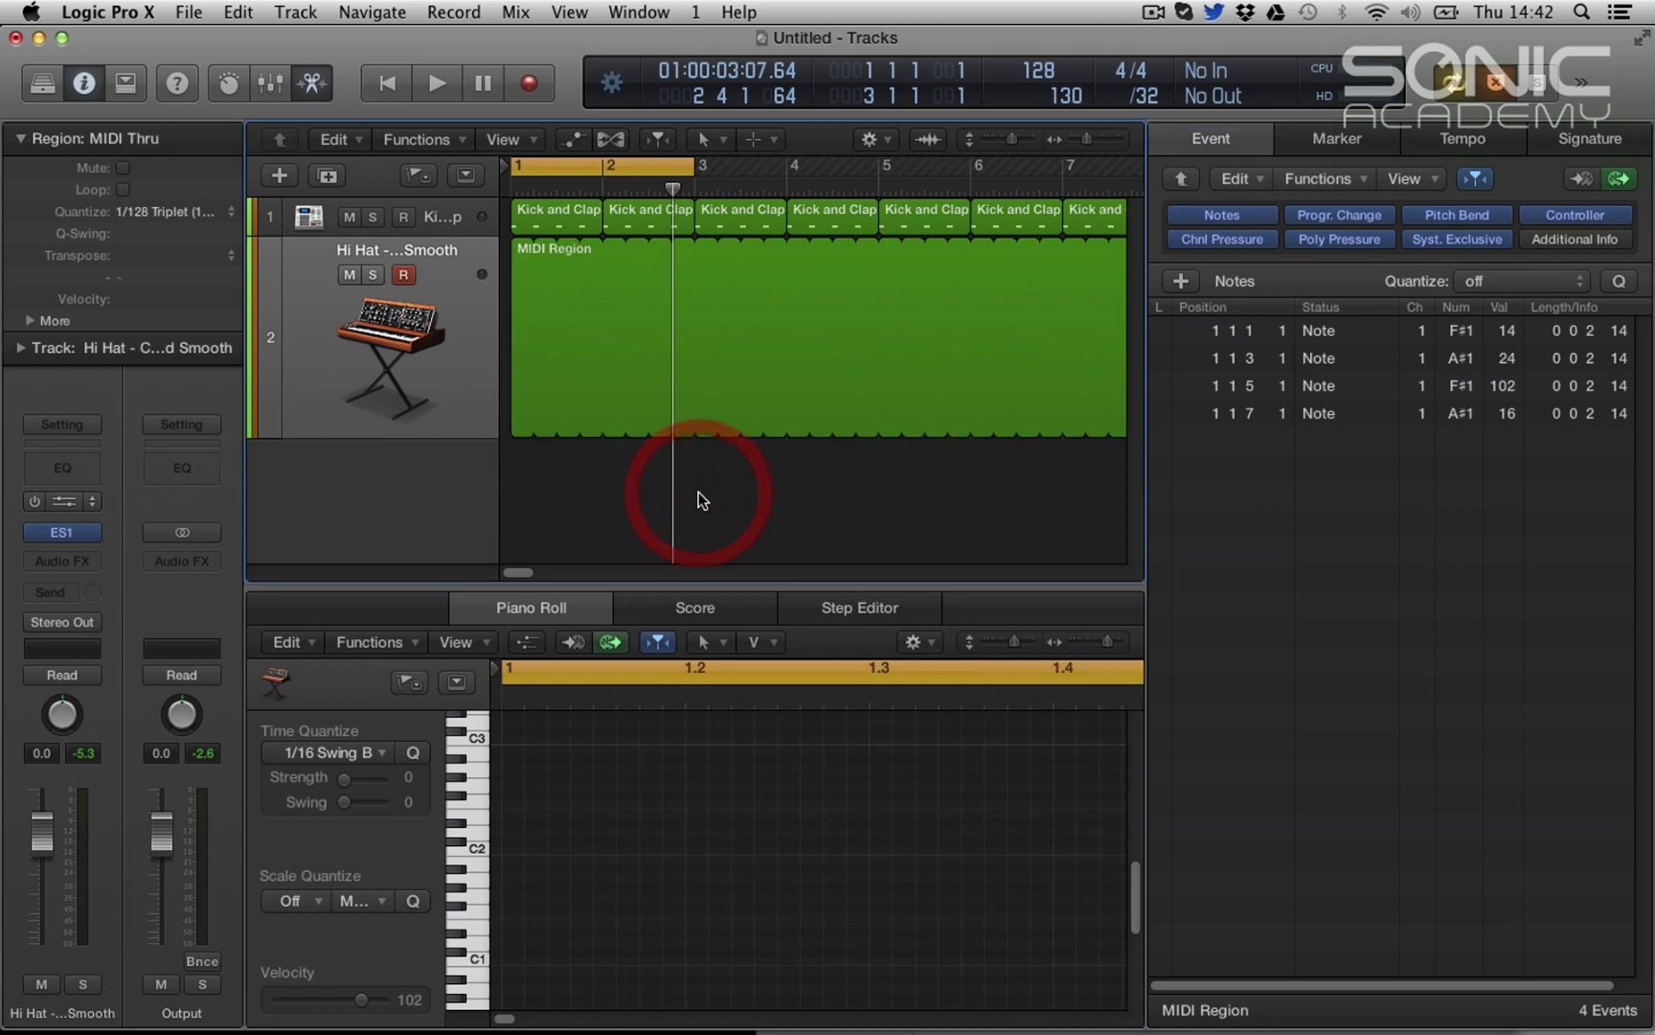
key("space")
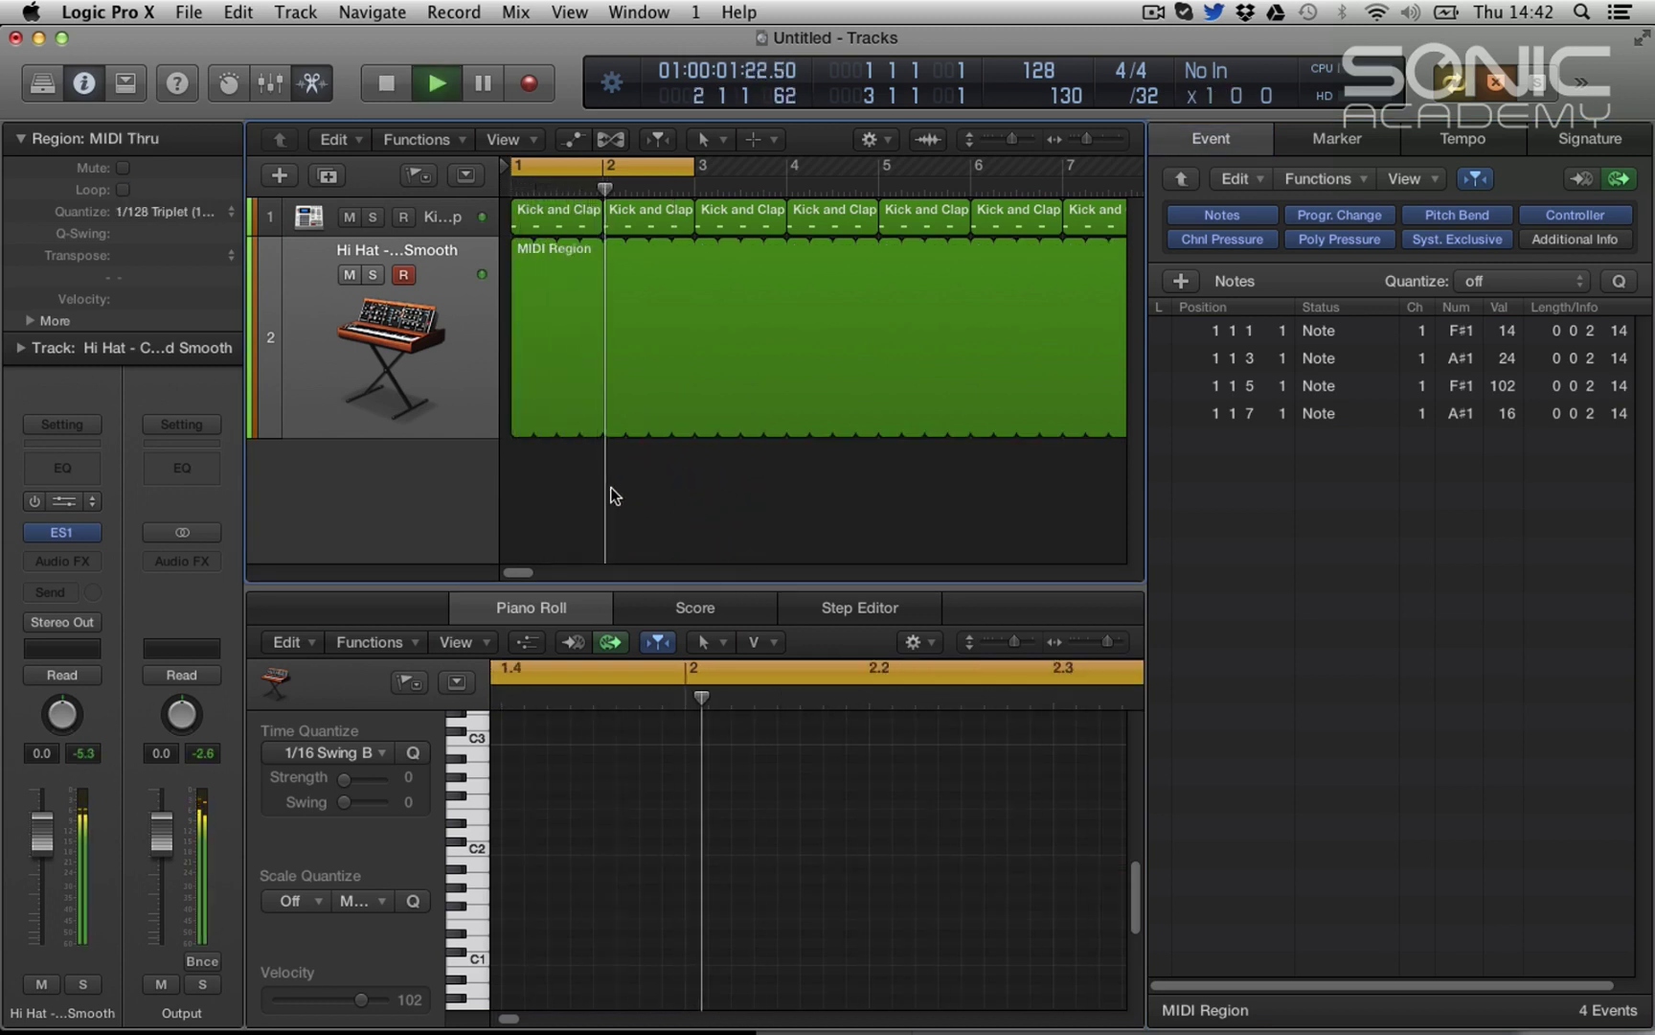
key("space")
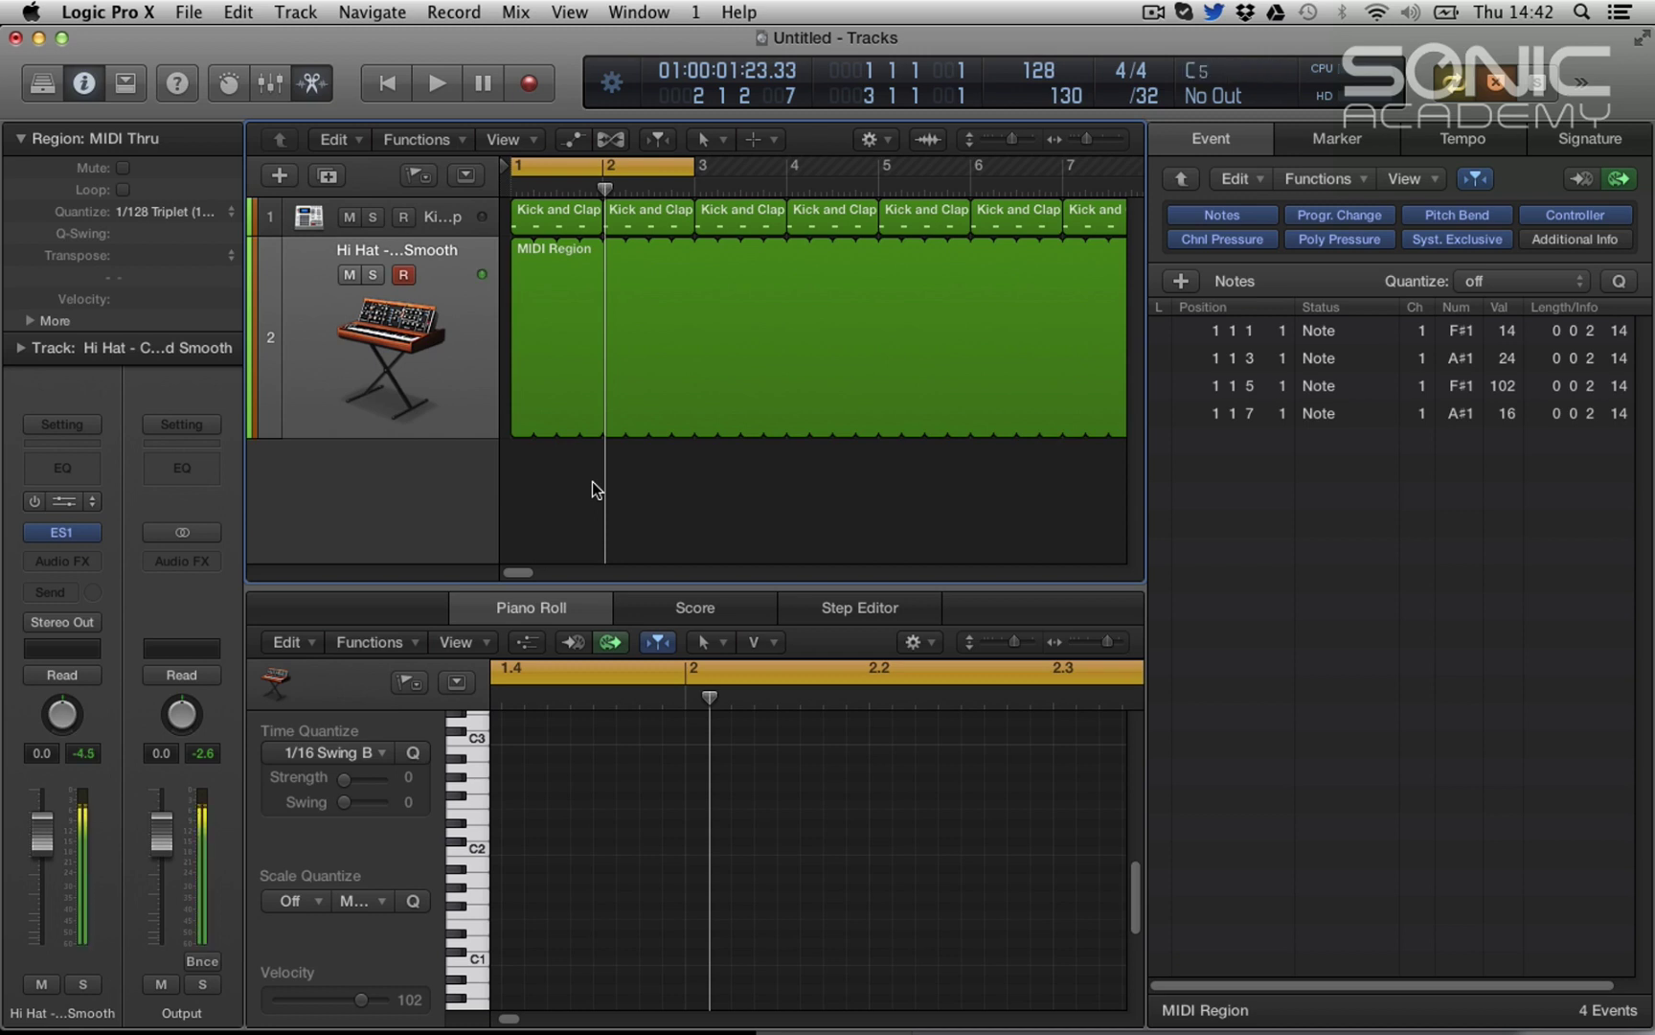
Step: Create a new instrument track and insert a stereo EXS24 sampler on it
double_click(413, 446)
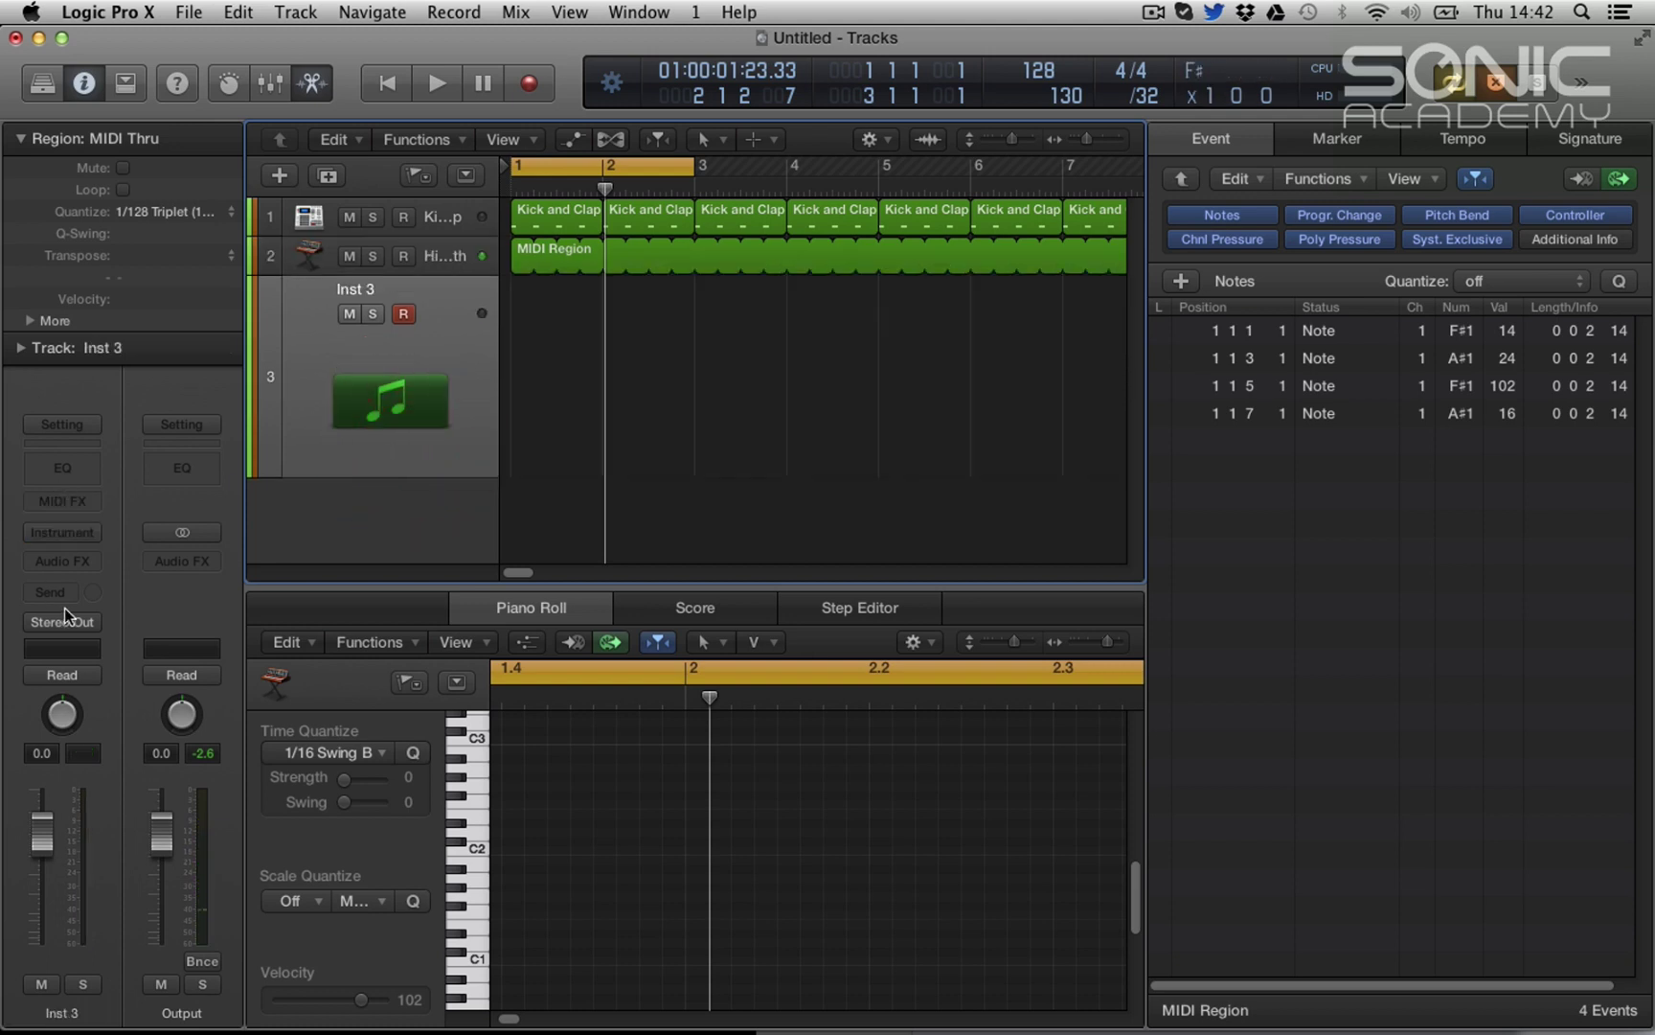
left_click(82, 562)
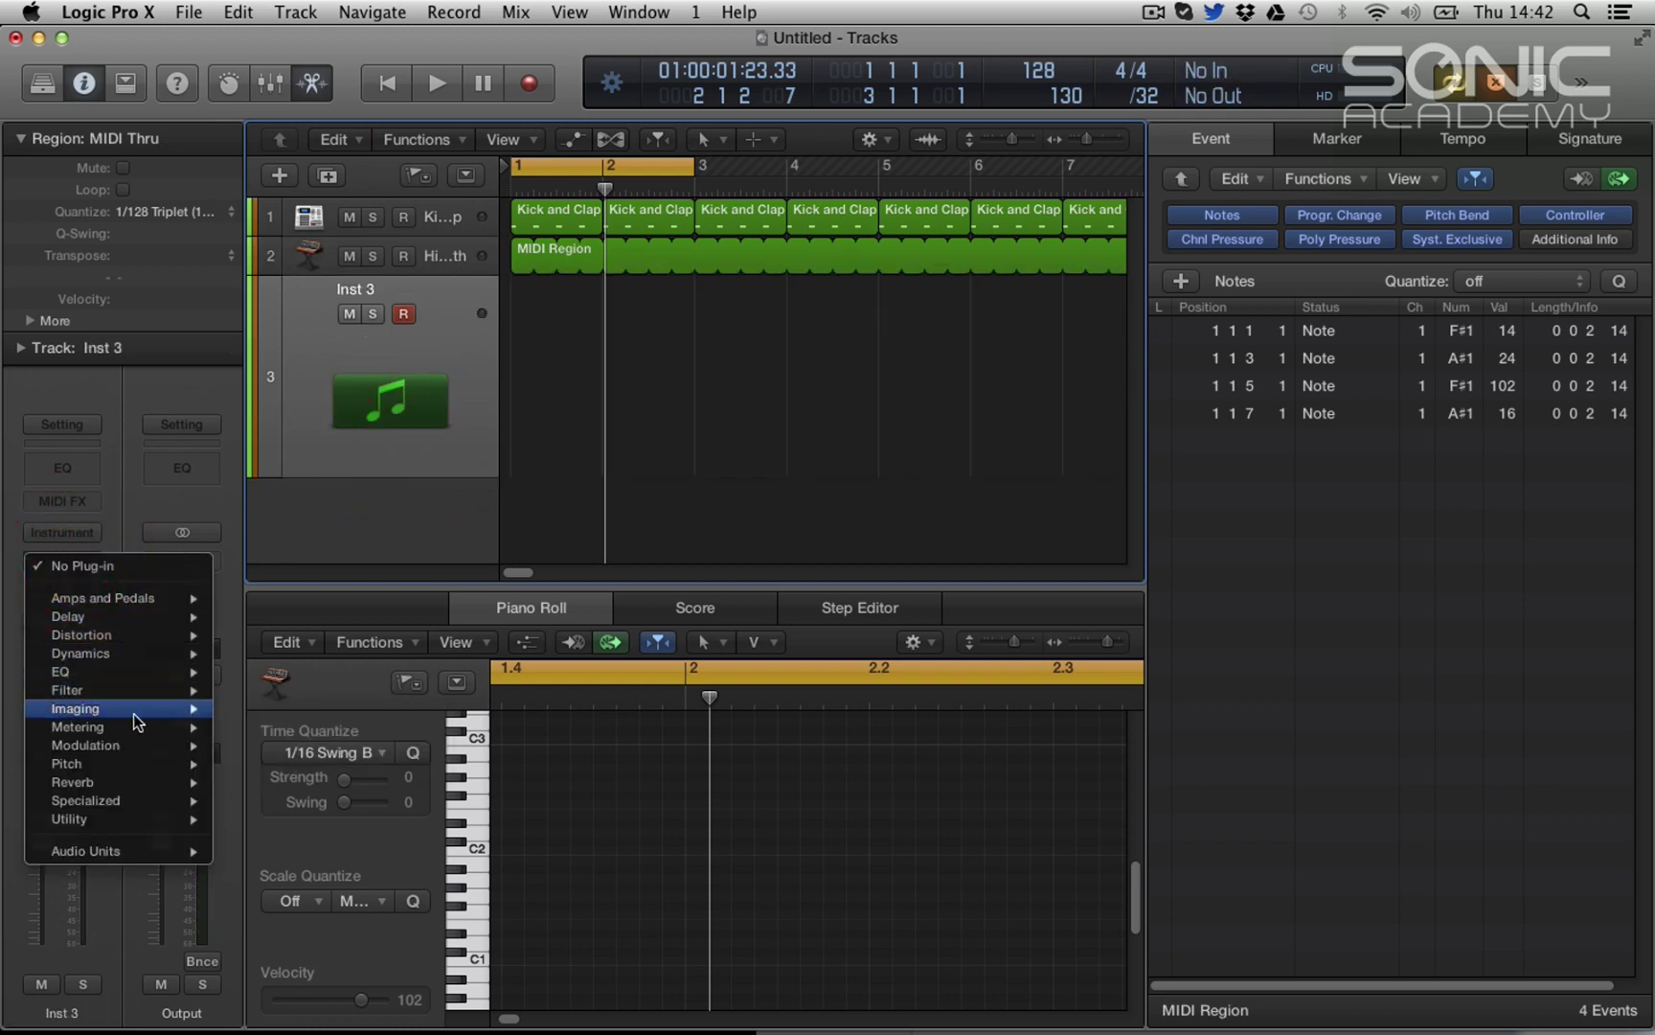
left_click(63, 497)
left_click(84, 529)
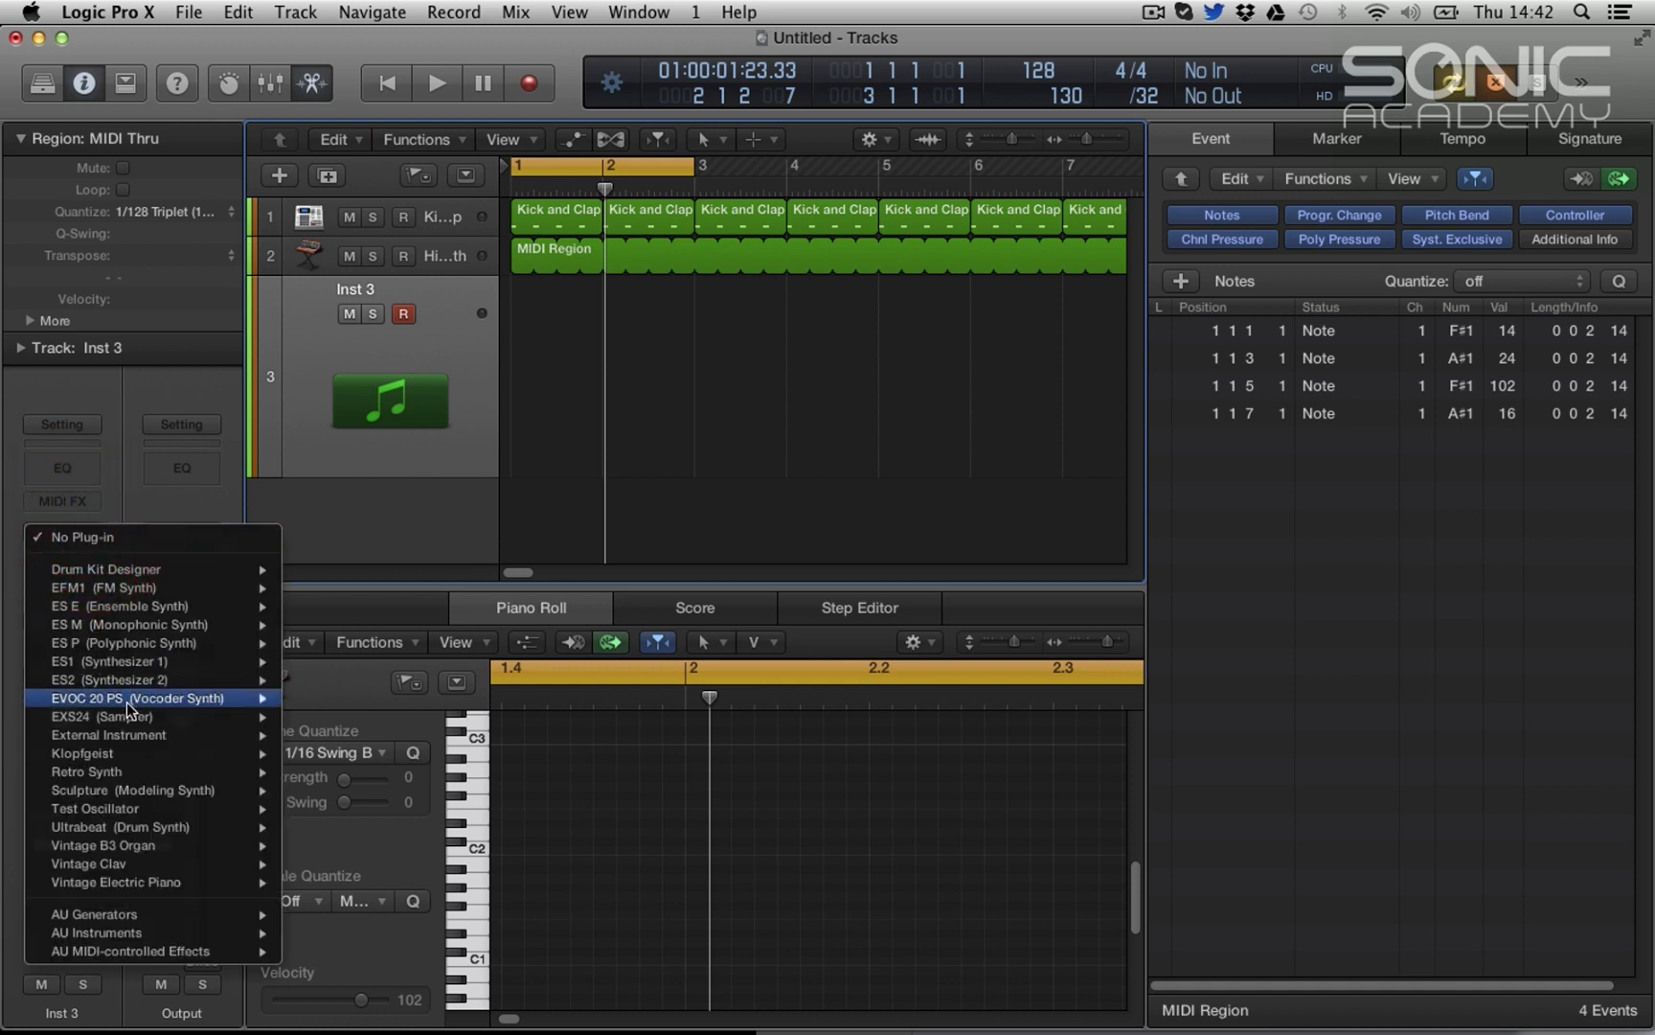
mouse_move(193, 719)
left_click(343, 735)
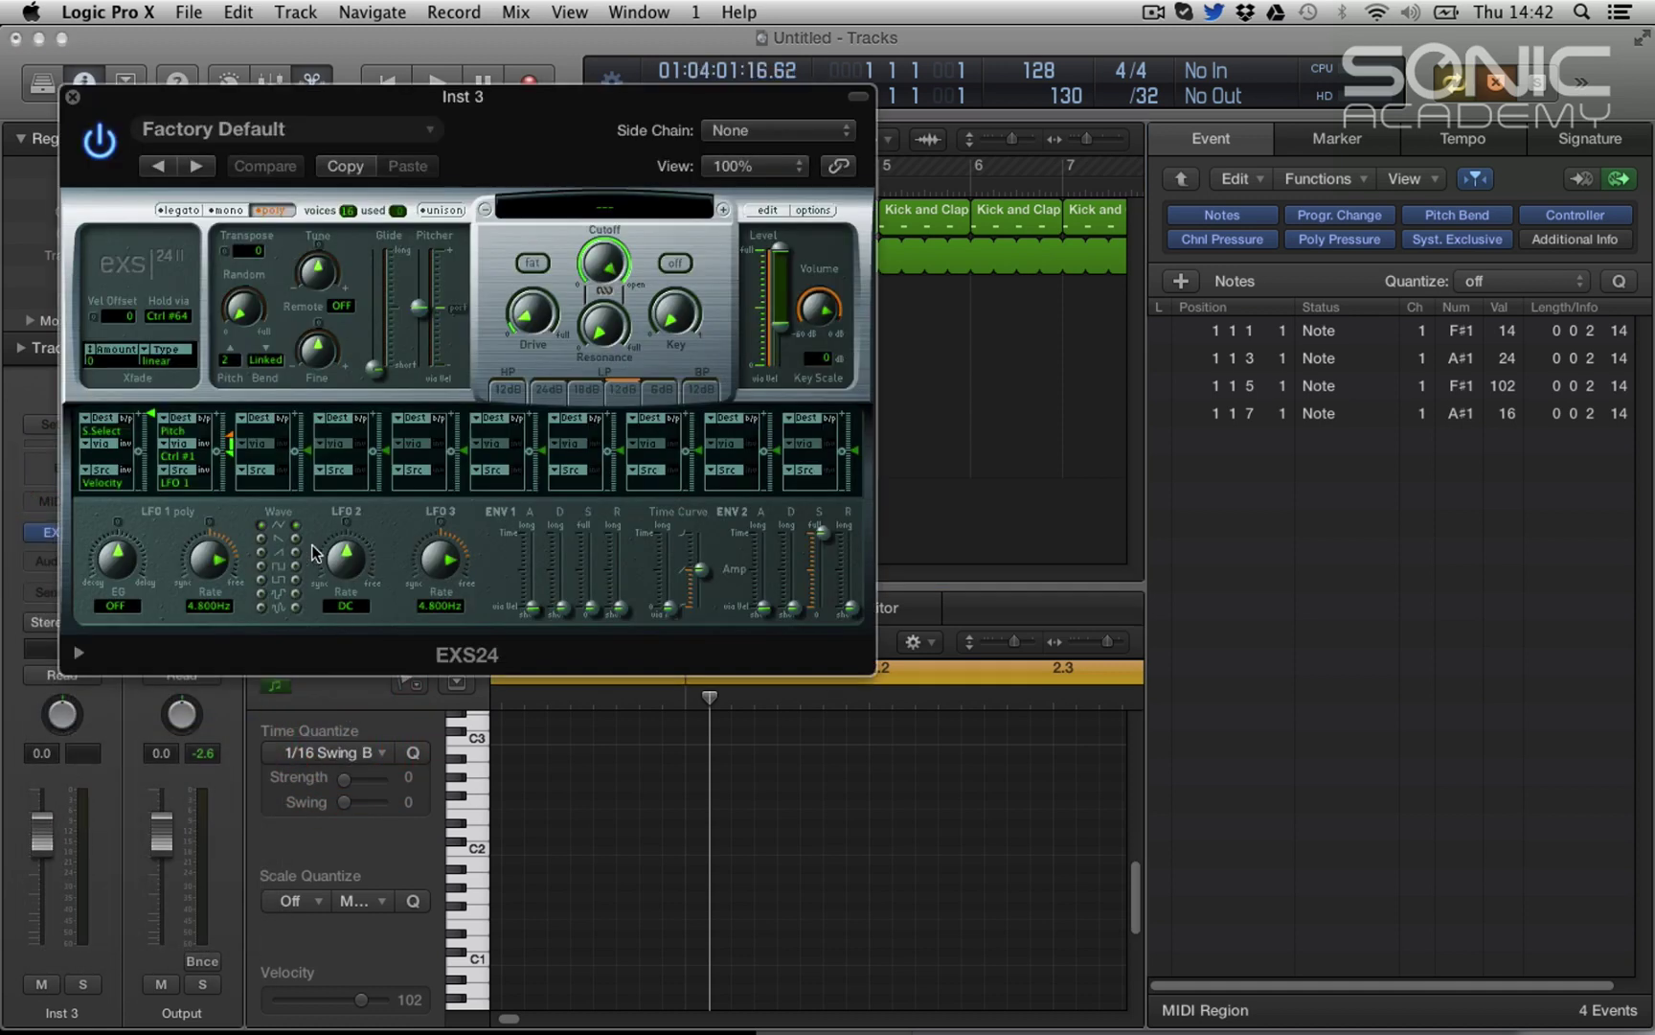
Step: Load SQL Kits > SQL Hats Kit into the EXS24
left_click(588, 211)
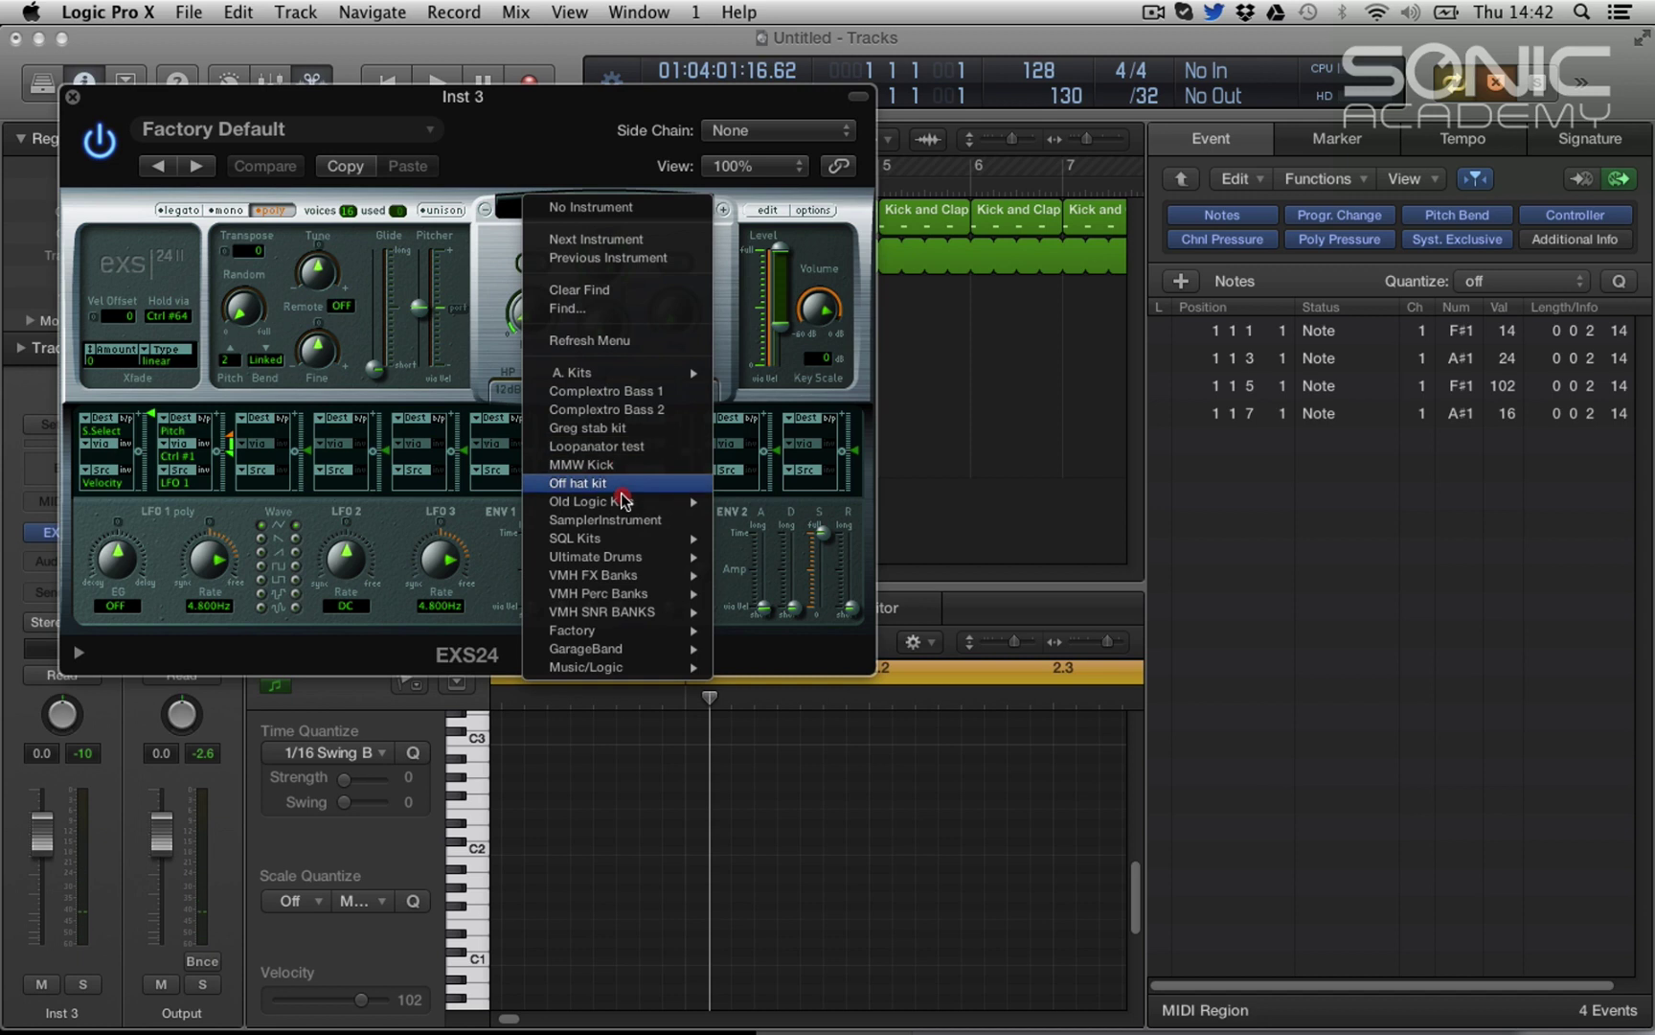
mouse_move(632, 537)
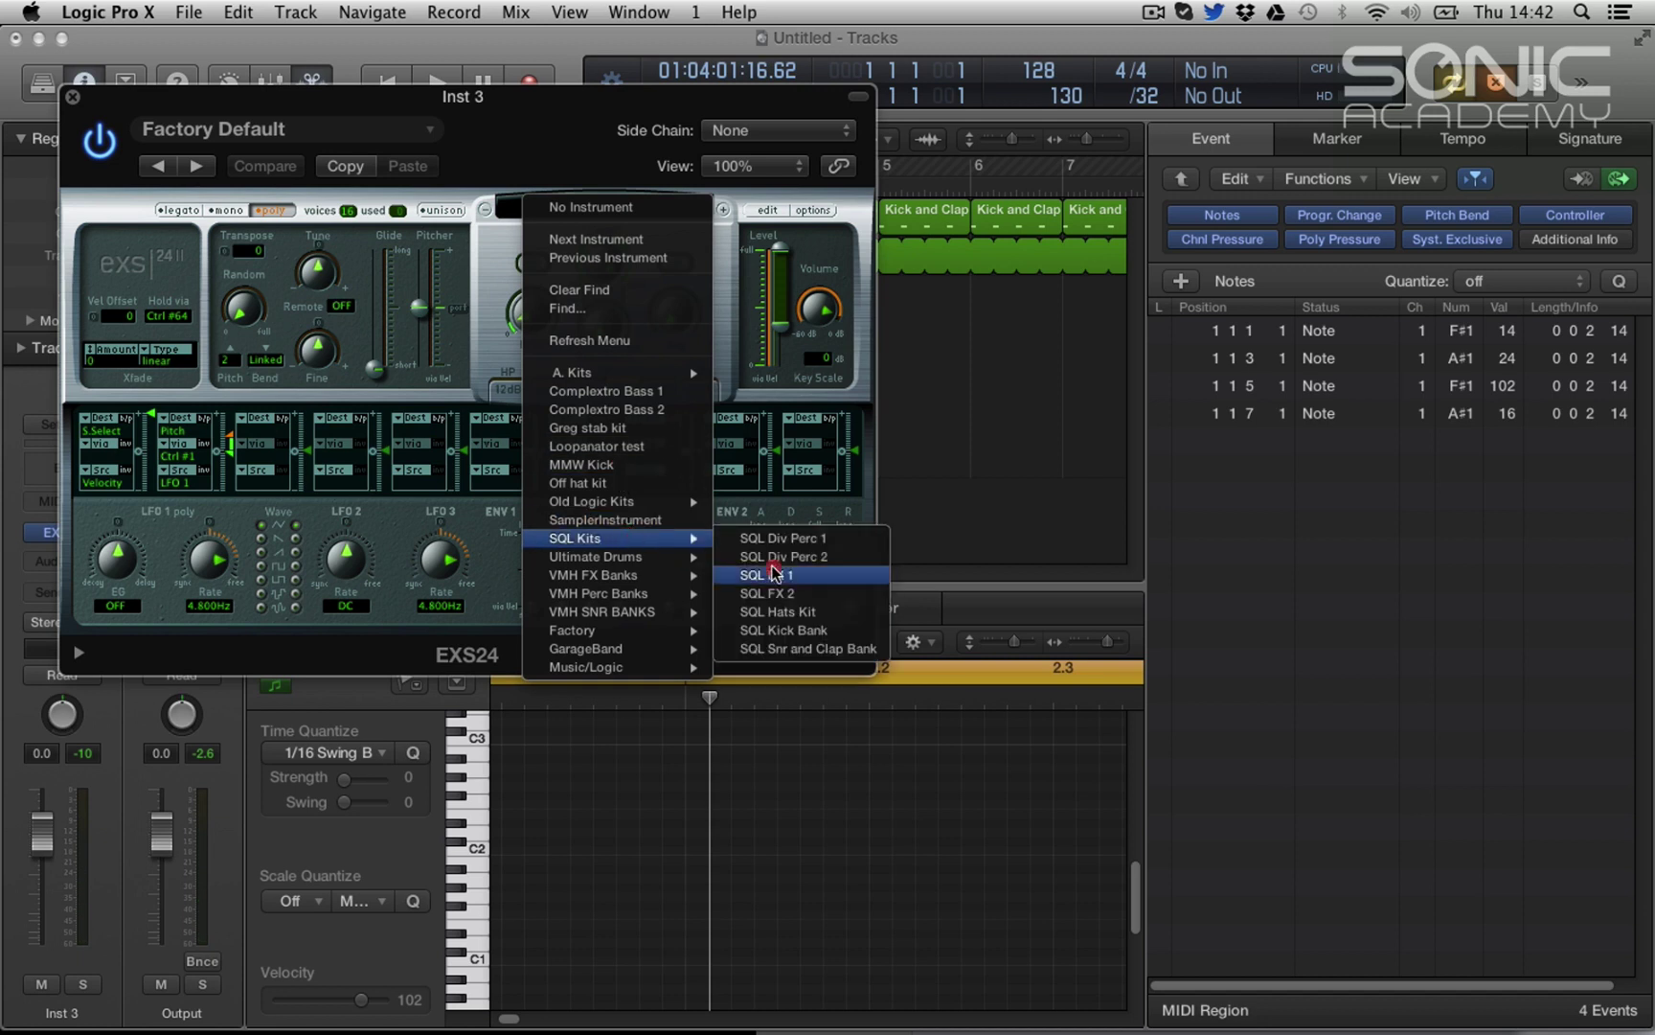
left_click(810, 615)
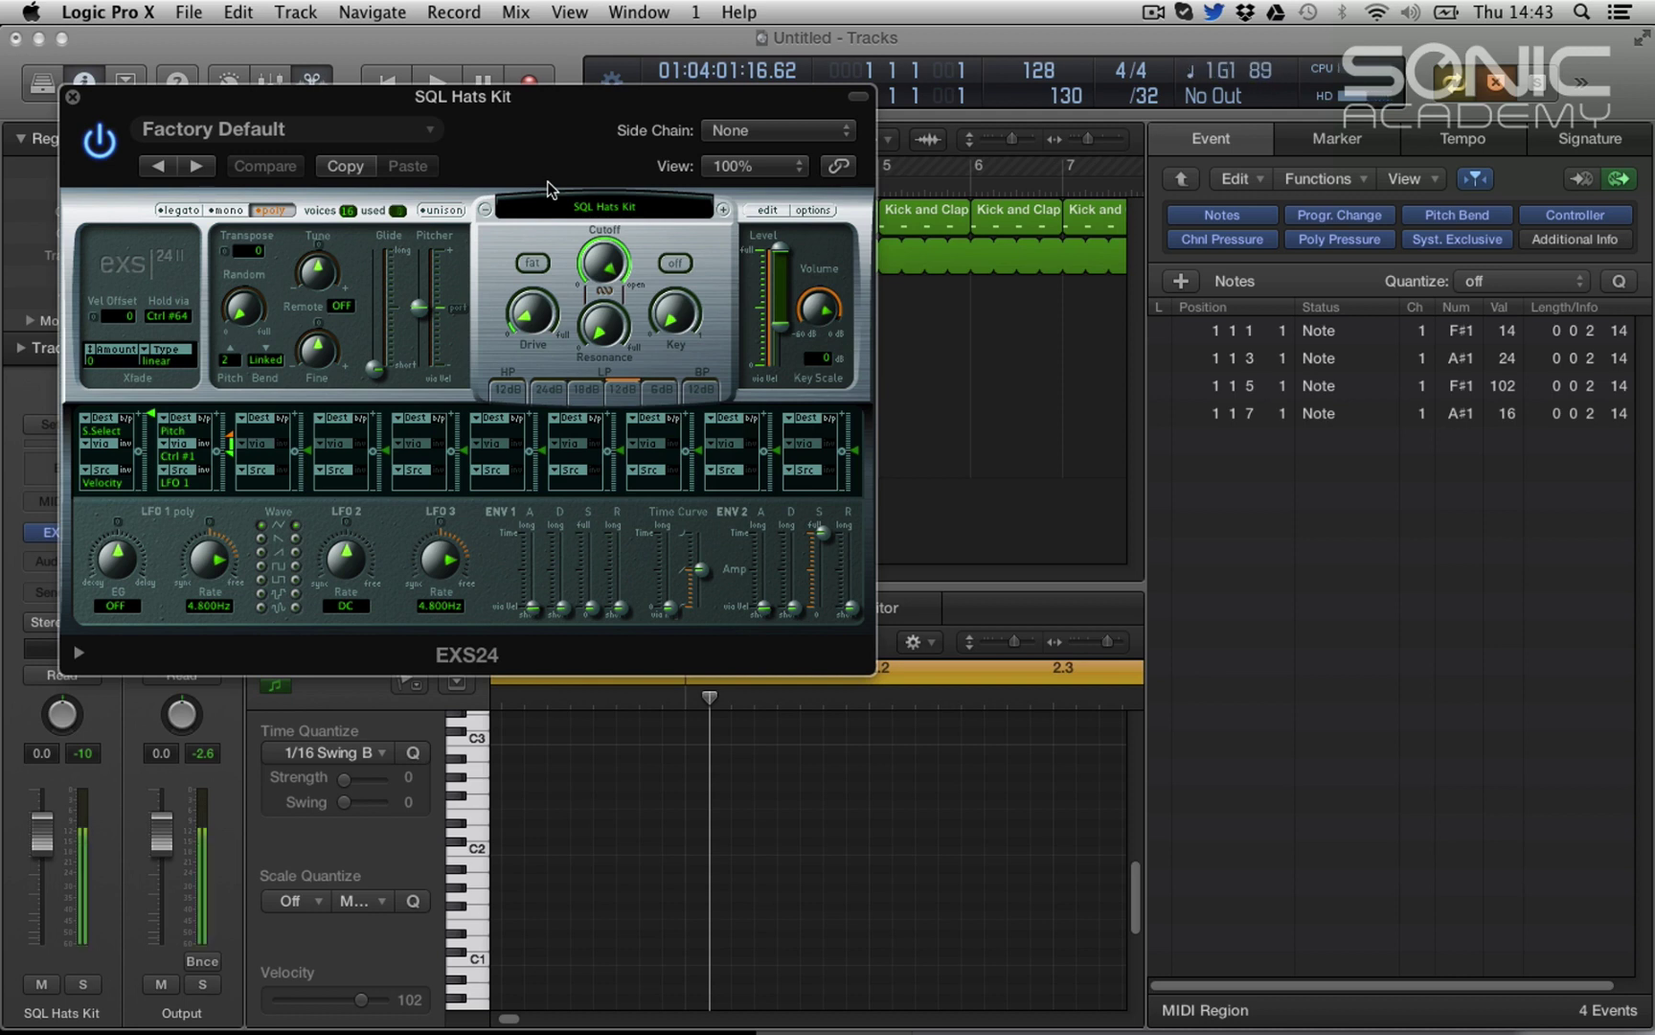
Step: Insert an Arpeggiator on the SQL Hats Kit track and start playback
left_click_drag(429, 103, 1314, 120)
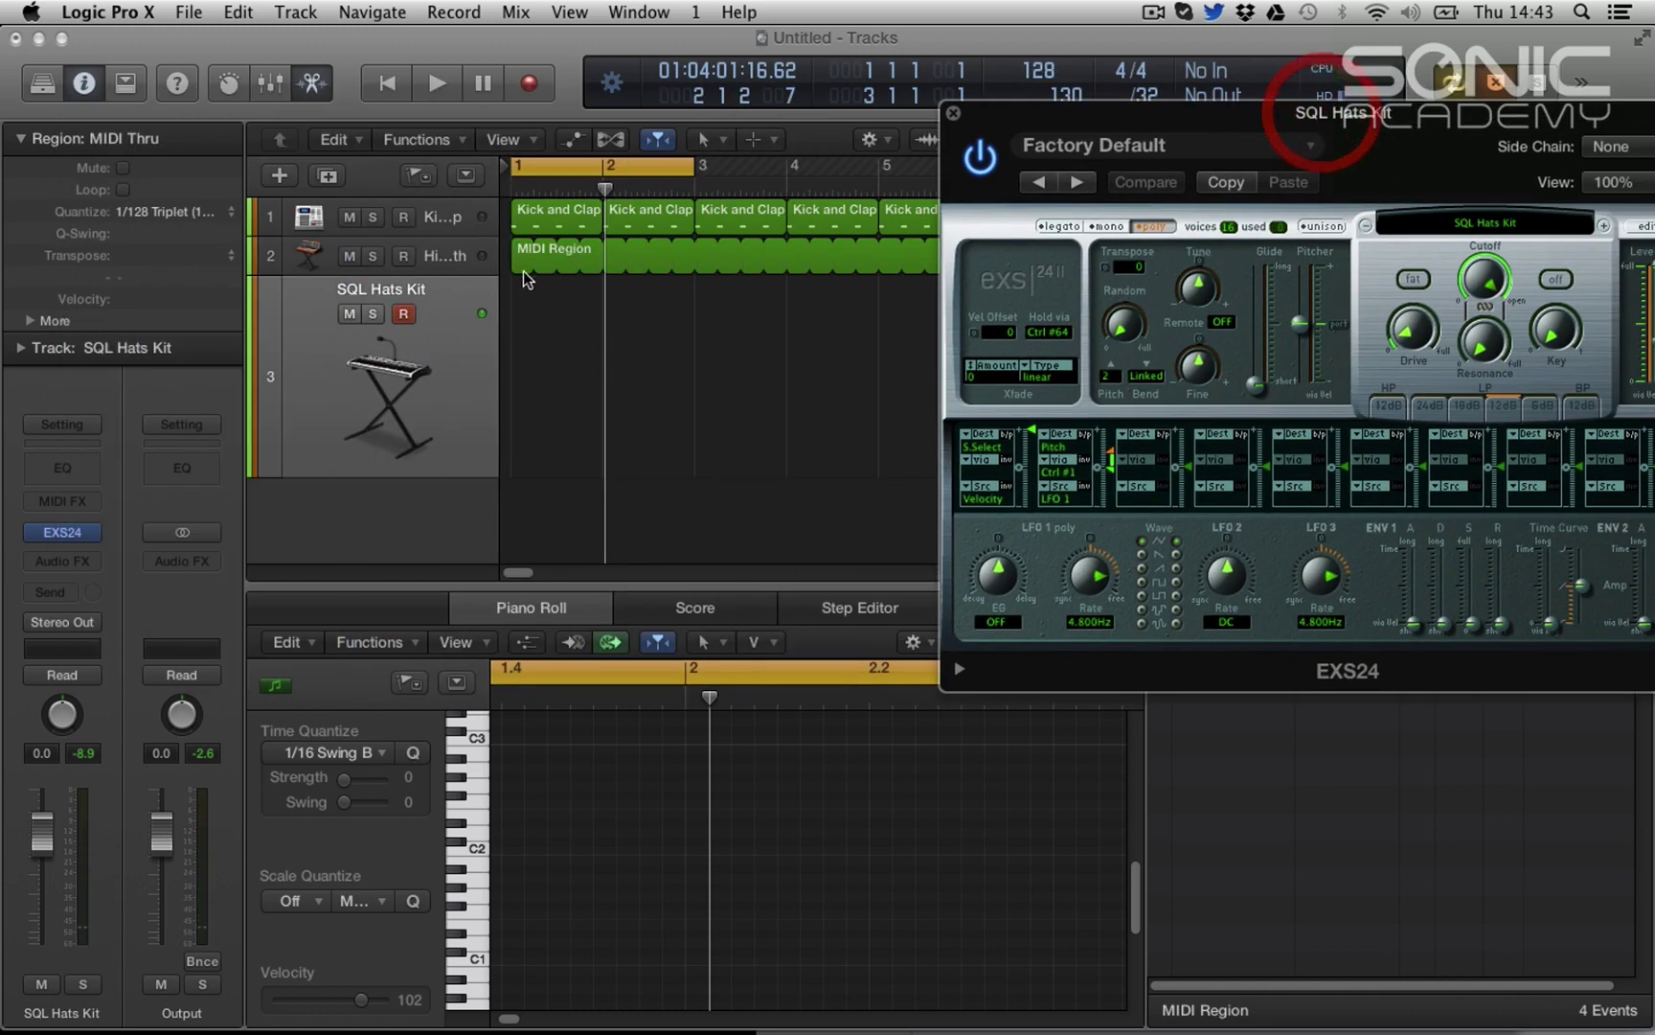
left_click(95, 503)
left_click(90, 543)
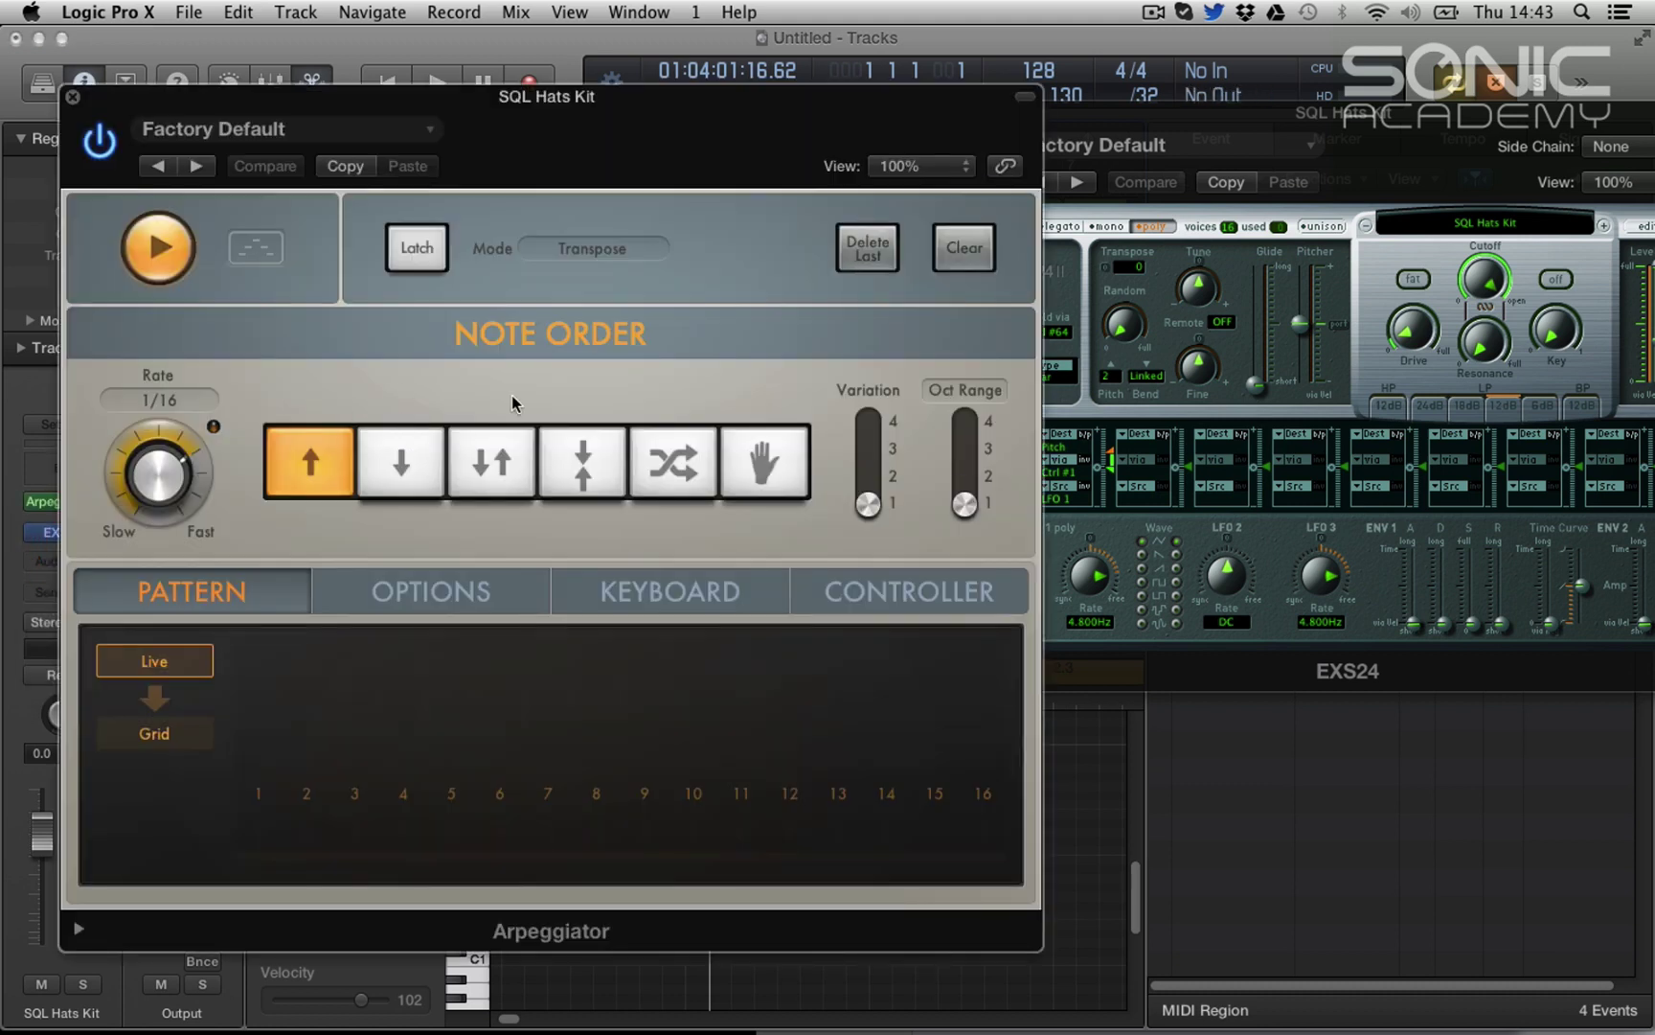
key("space")
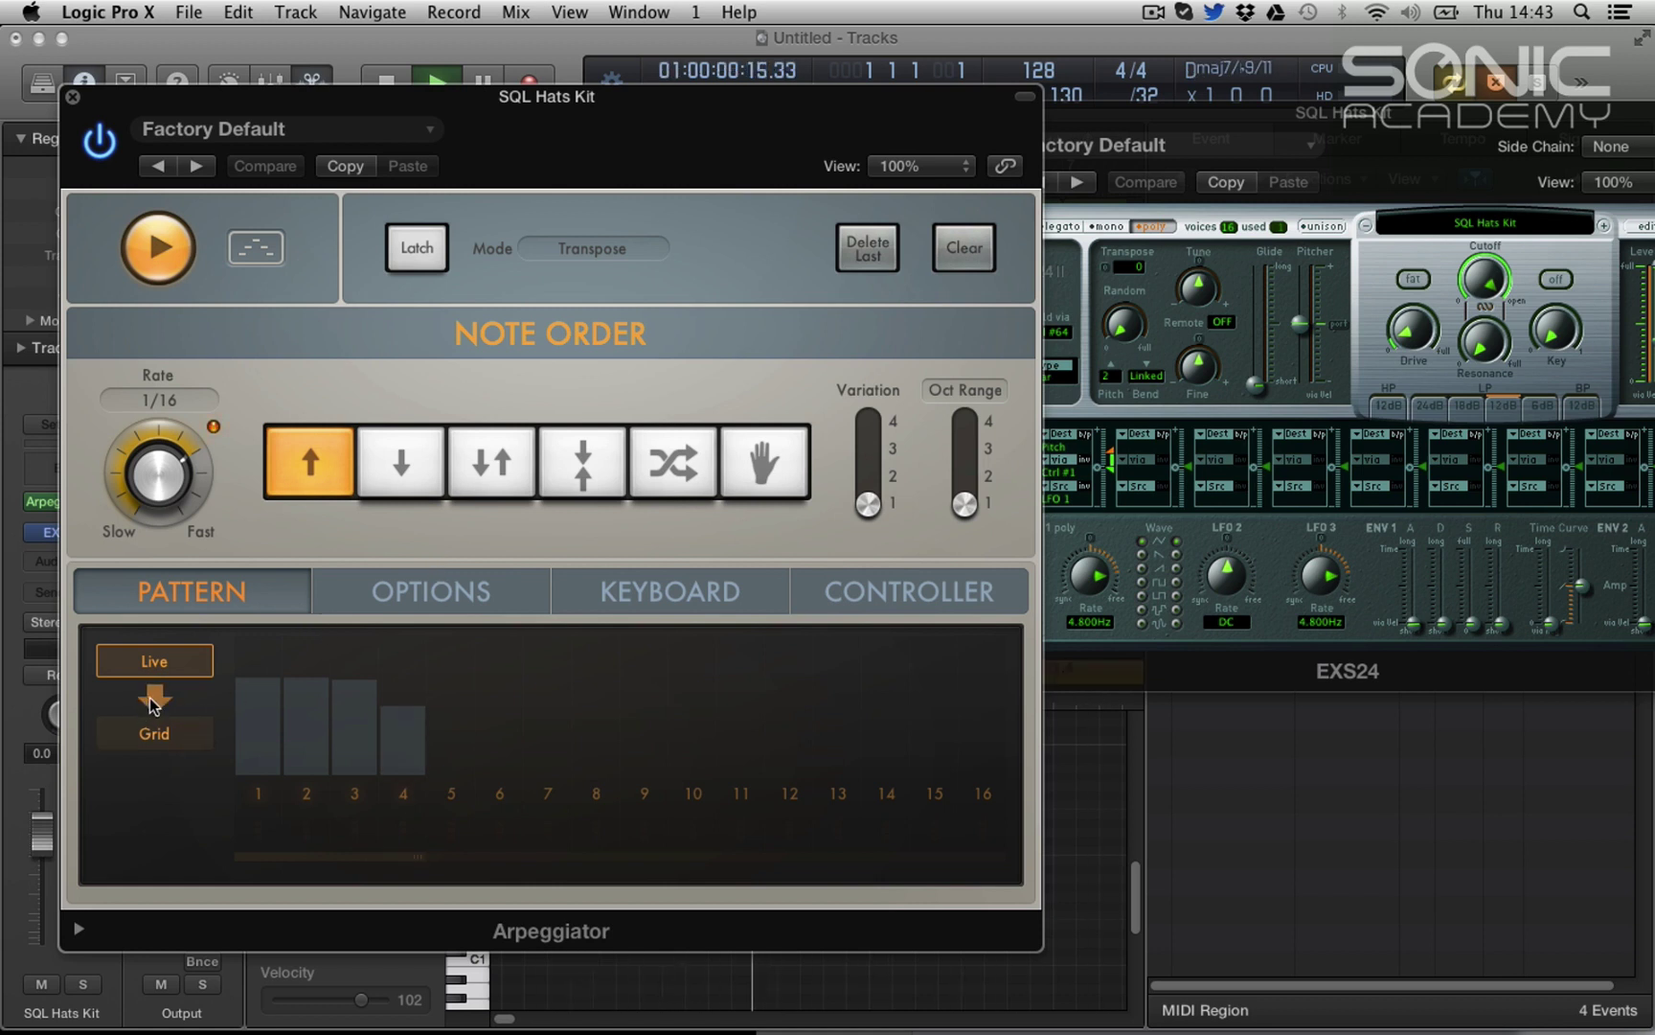
Step: Switch the Arpeggiator to Grid, enable Latch, and solo the SQL Hats Kit track
left_click(154, 728)
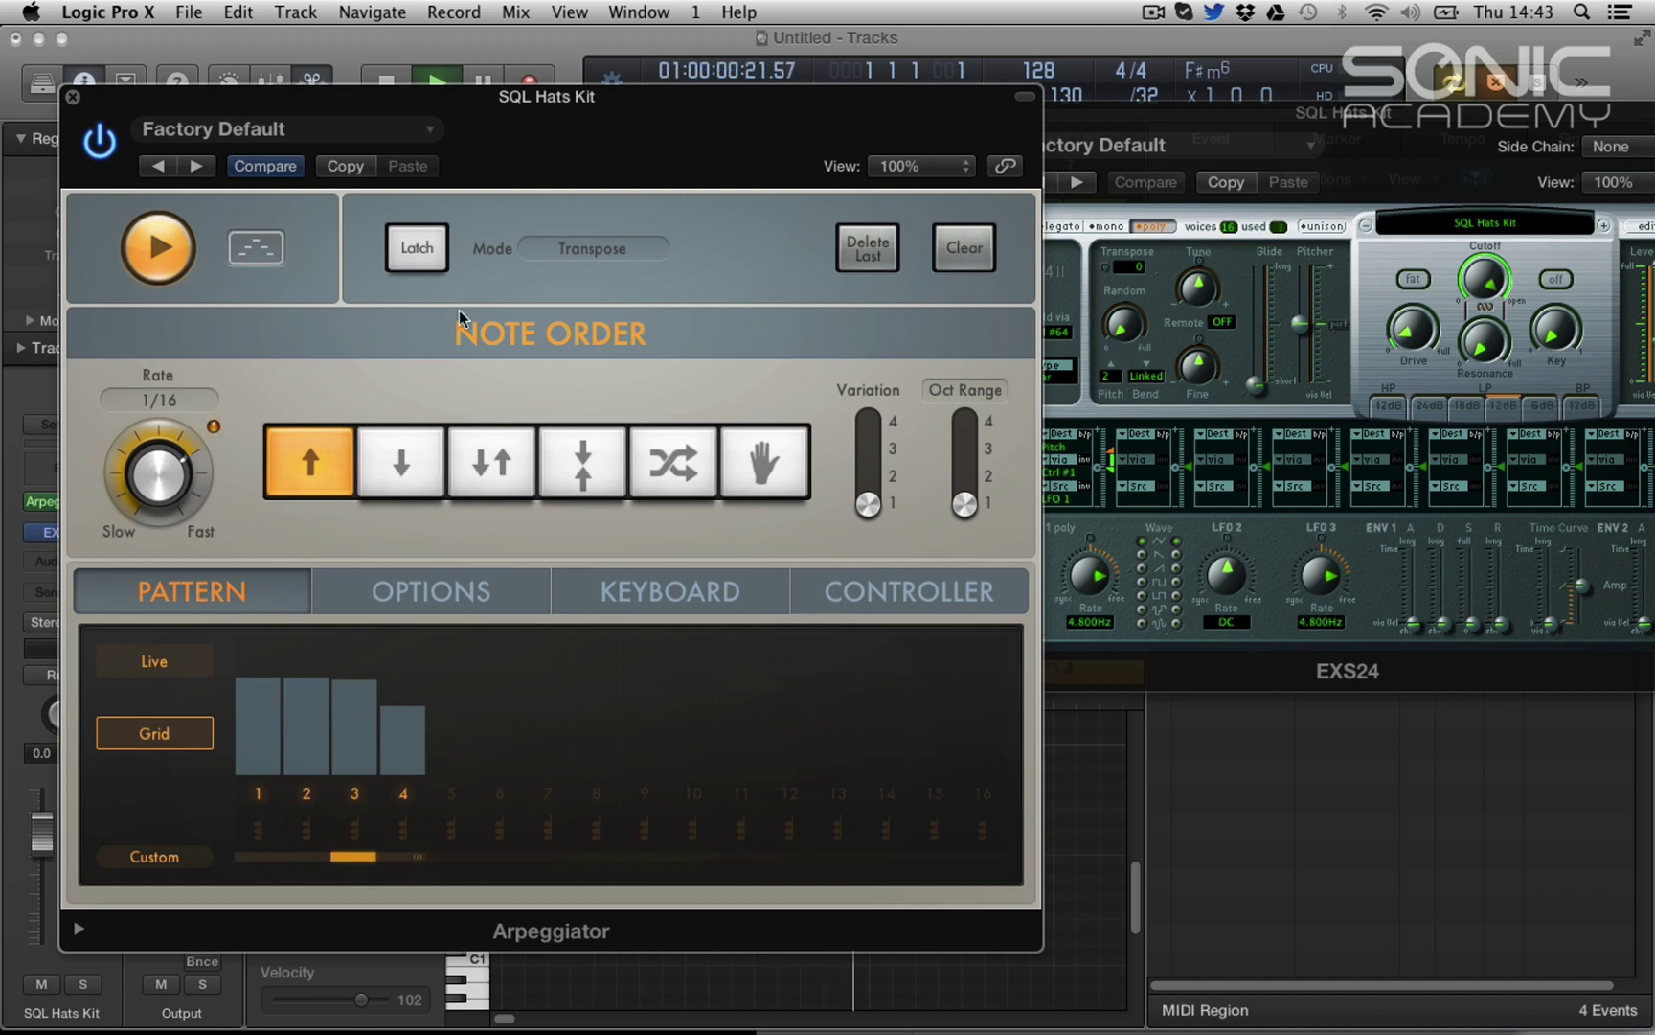
left_click(425, 247)
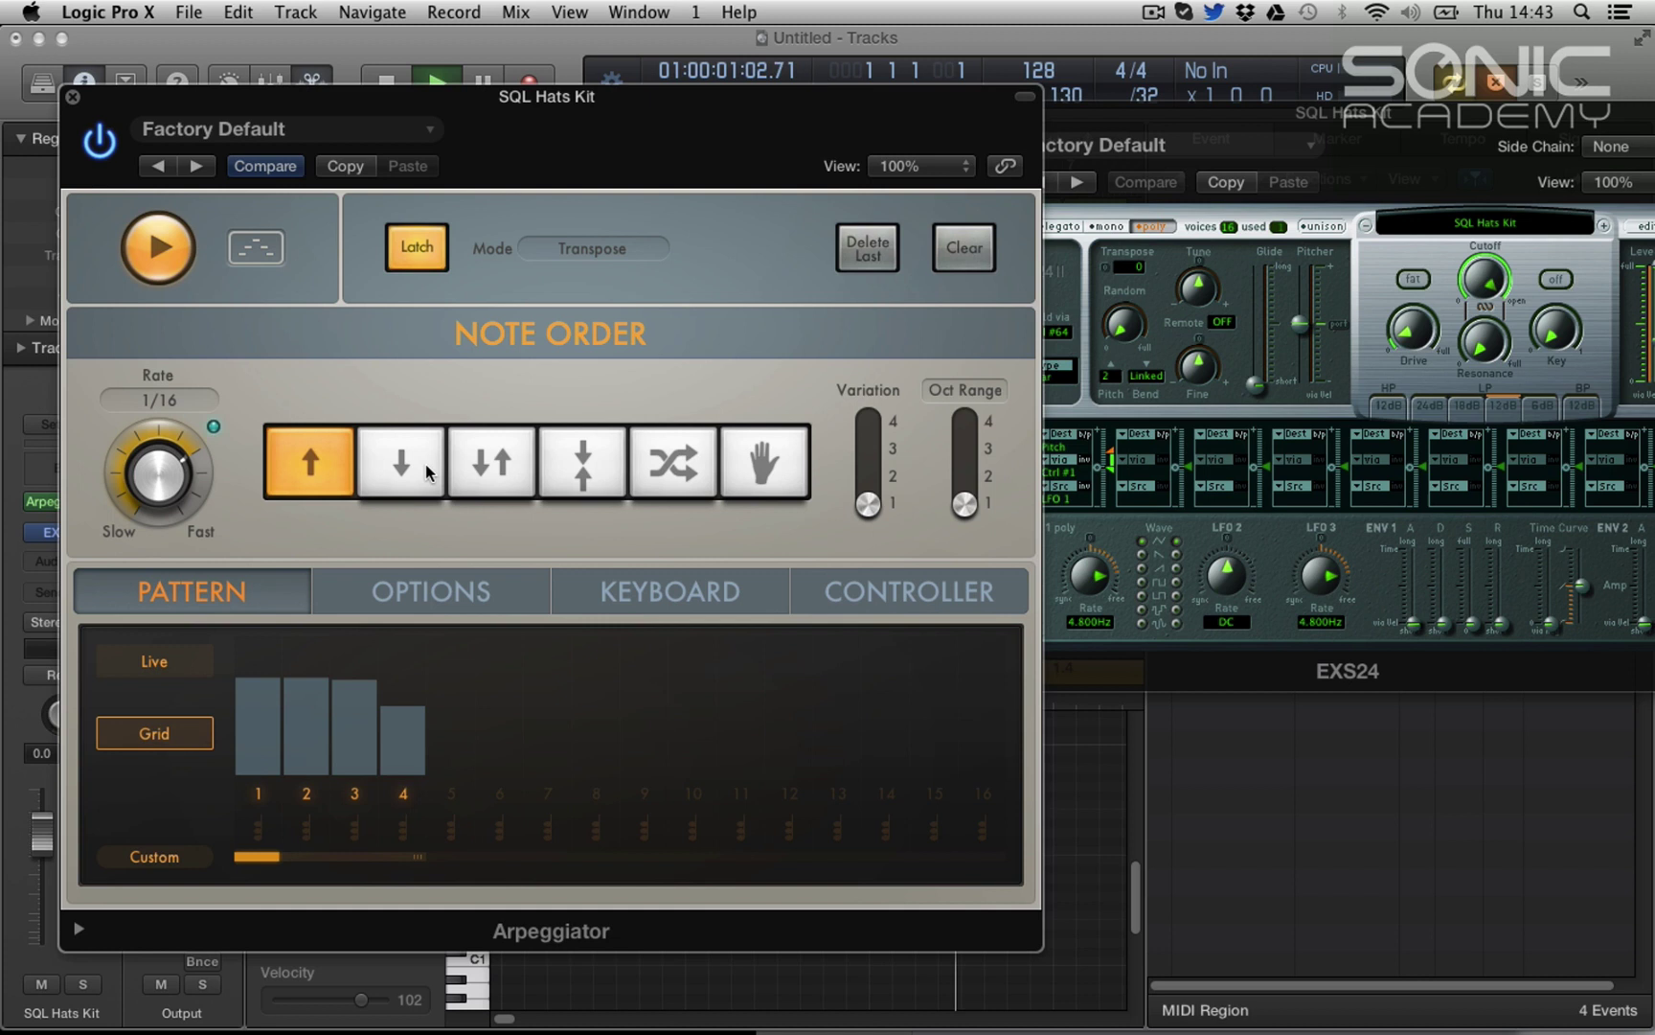
left_click_drag(534, 96, 954, 38)
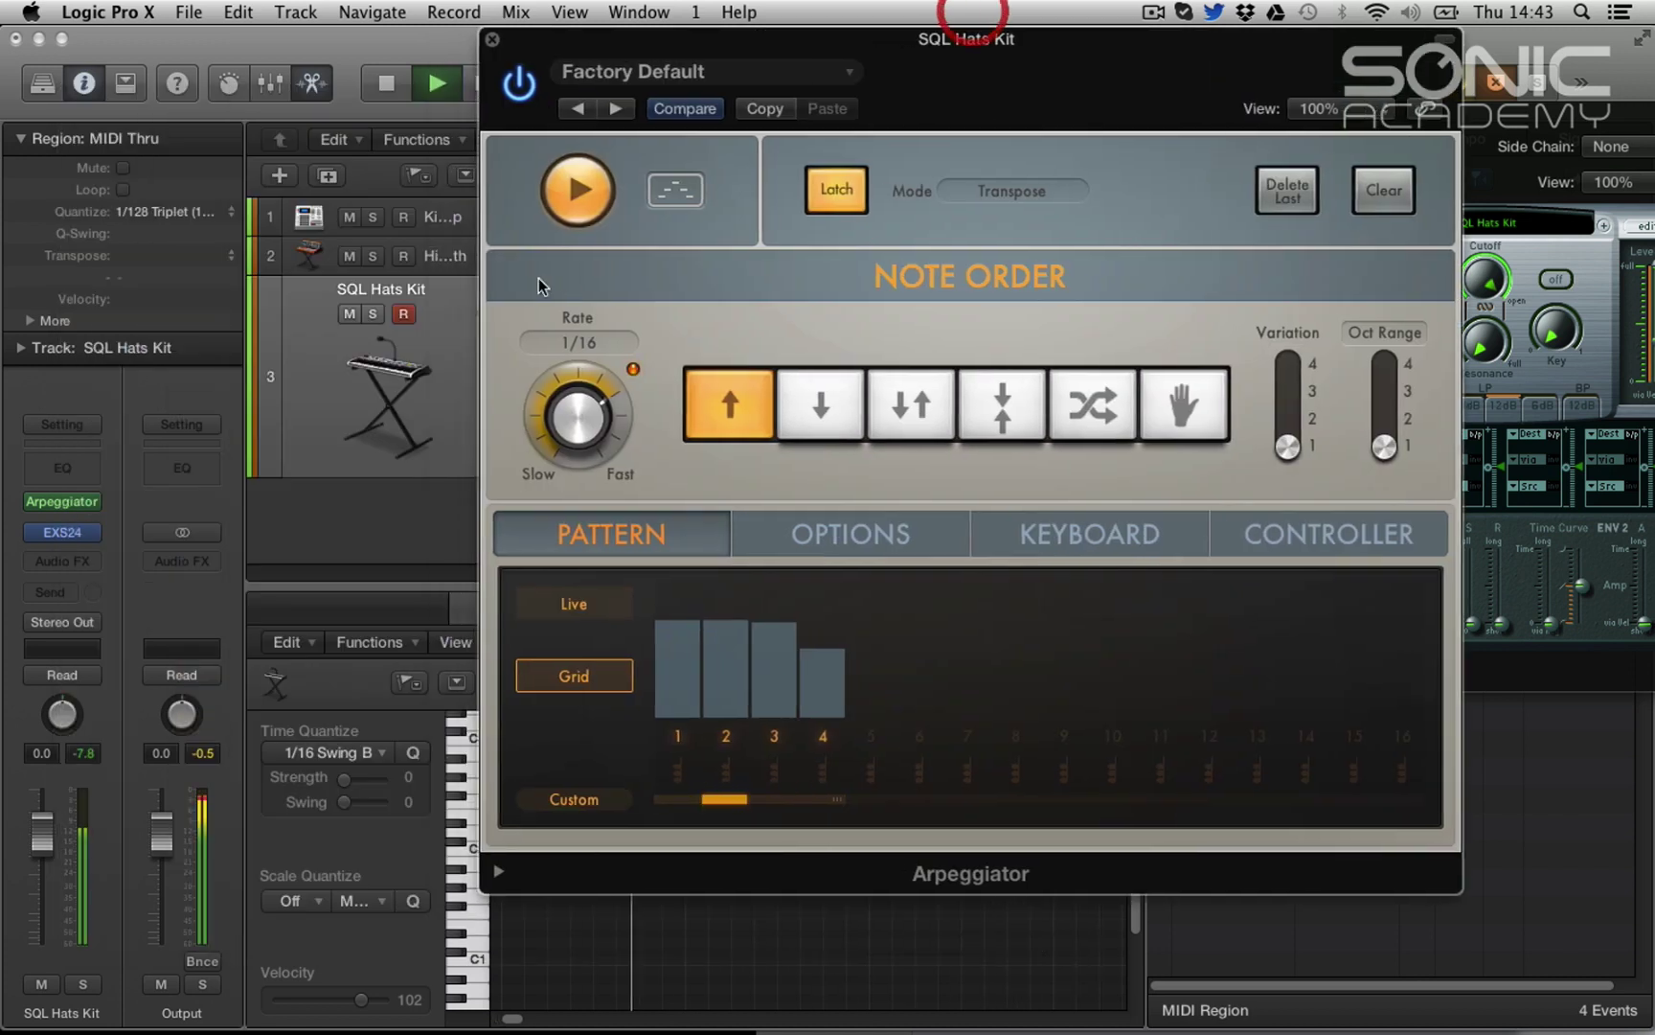
left_click(83, 983)
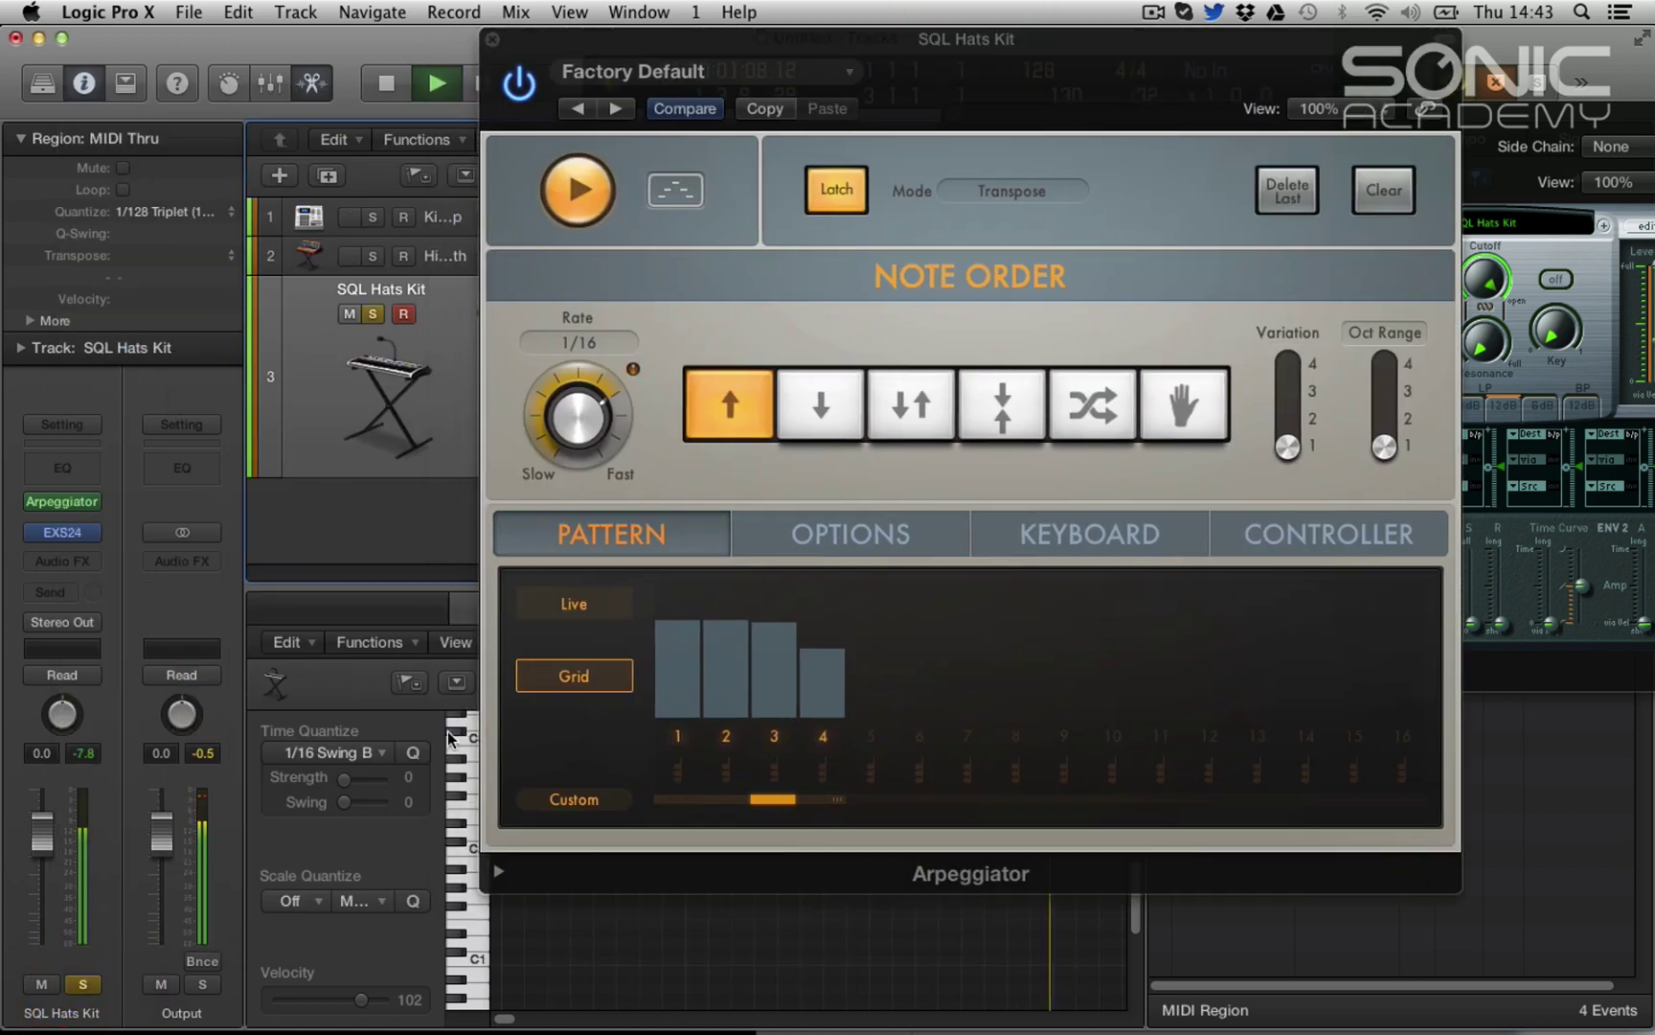
Step: Audition Down, Up/Down, Outside-In and Random note orders, ending on Down
left_click(850, 421)
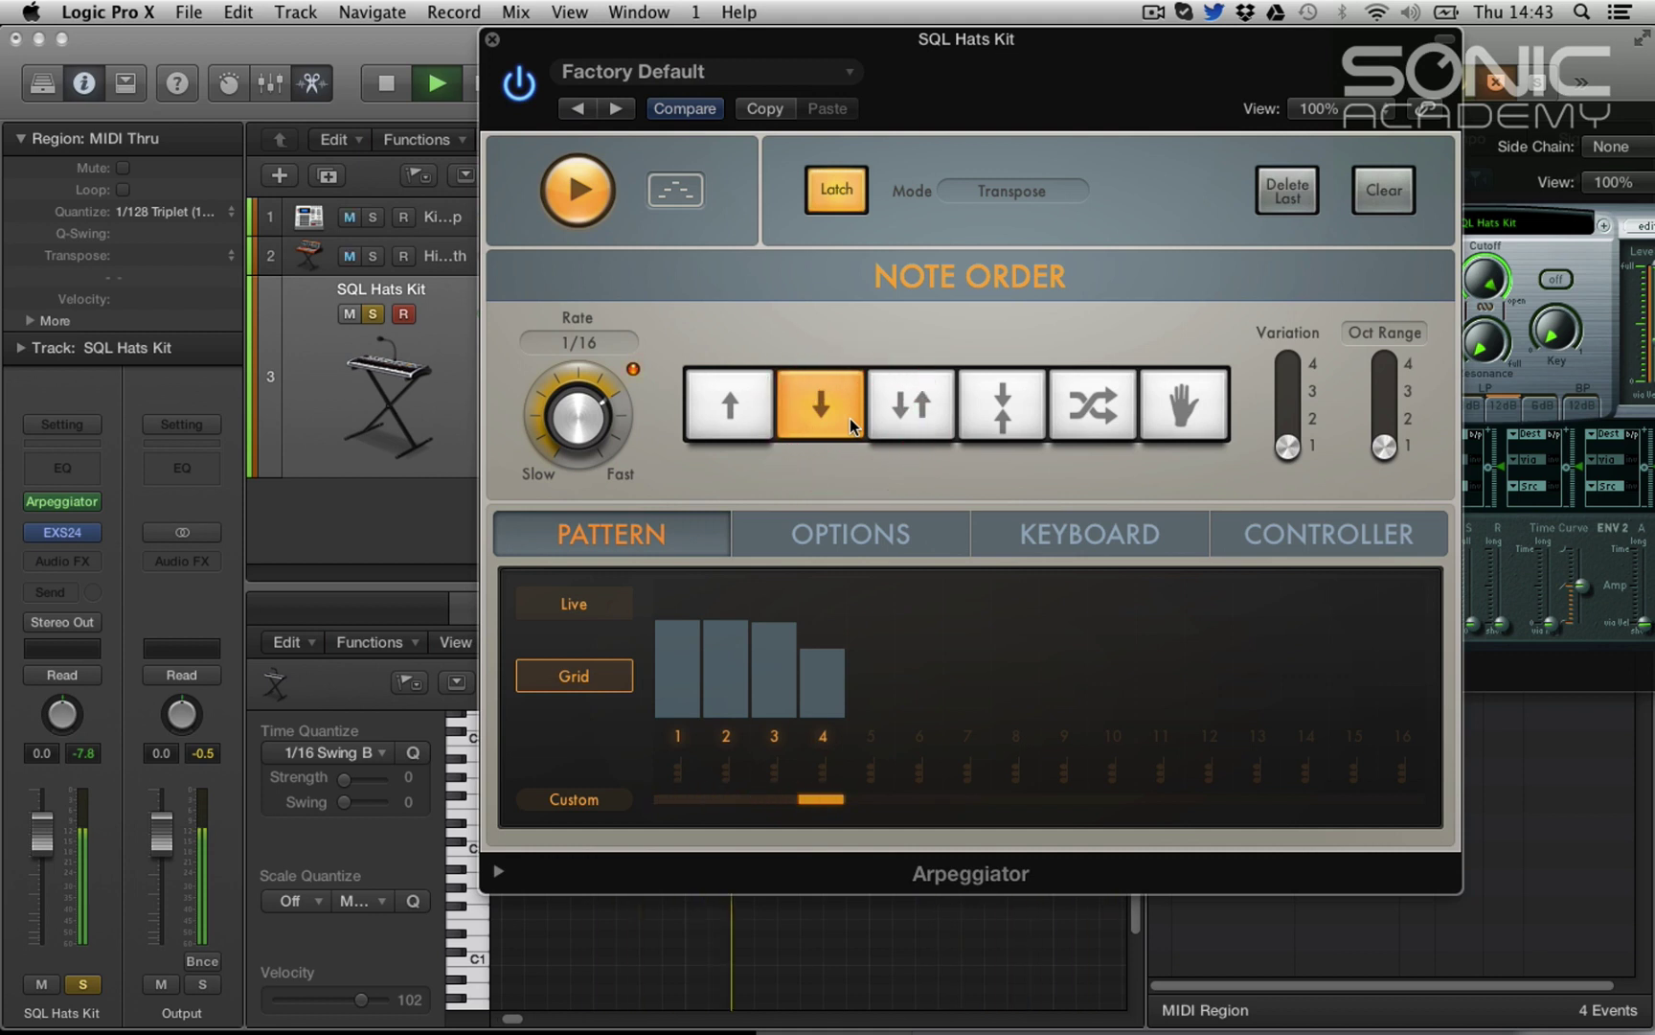
left_click(925, 428)
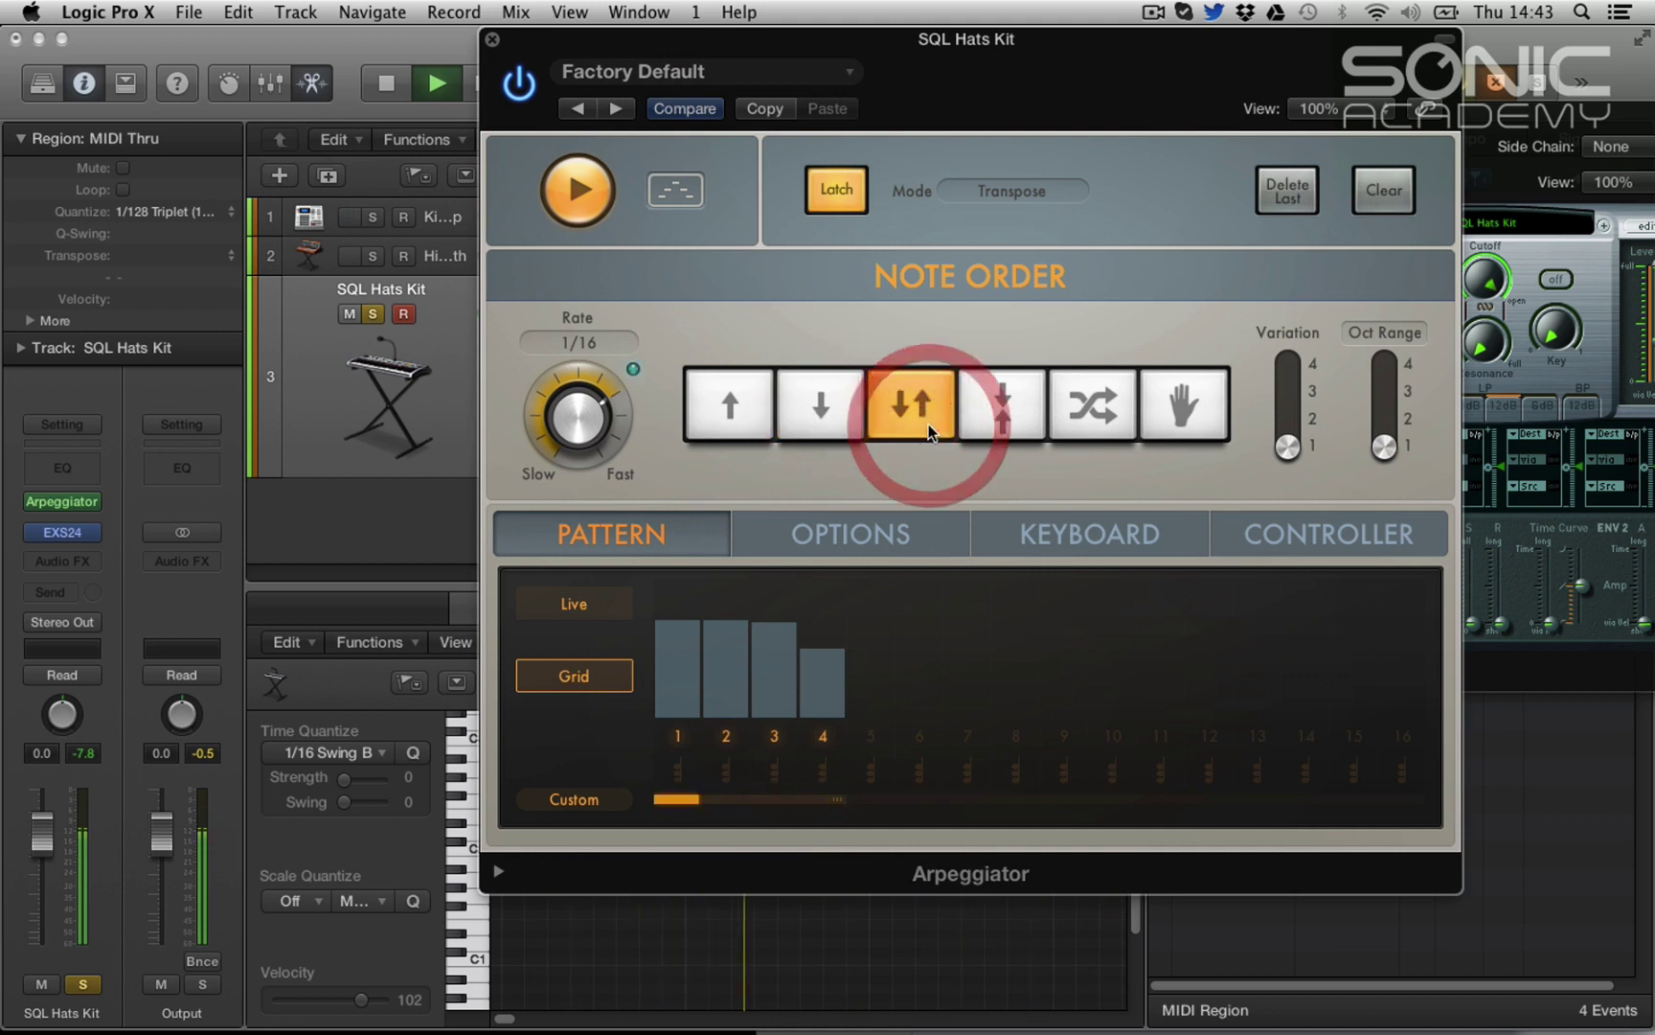
left_click(1001, 410)
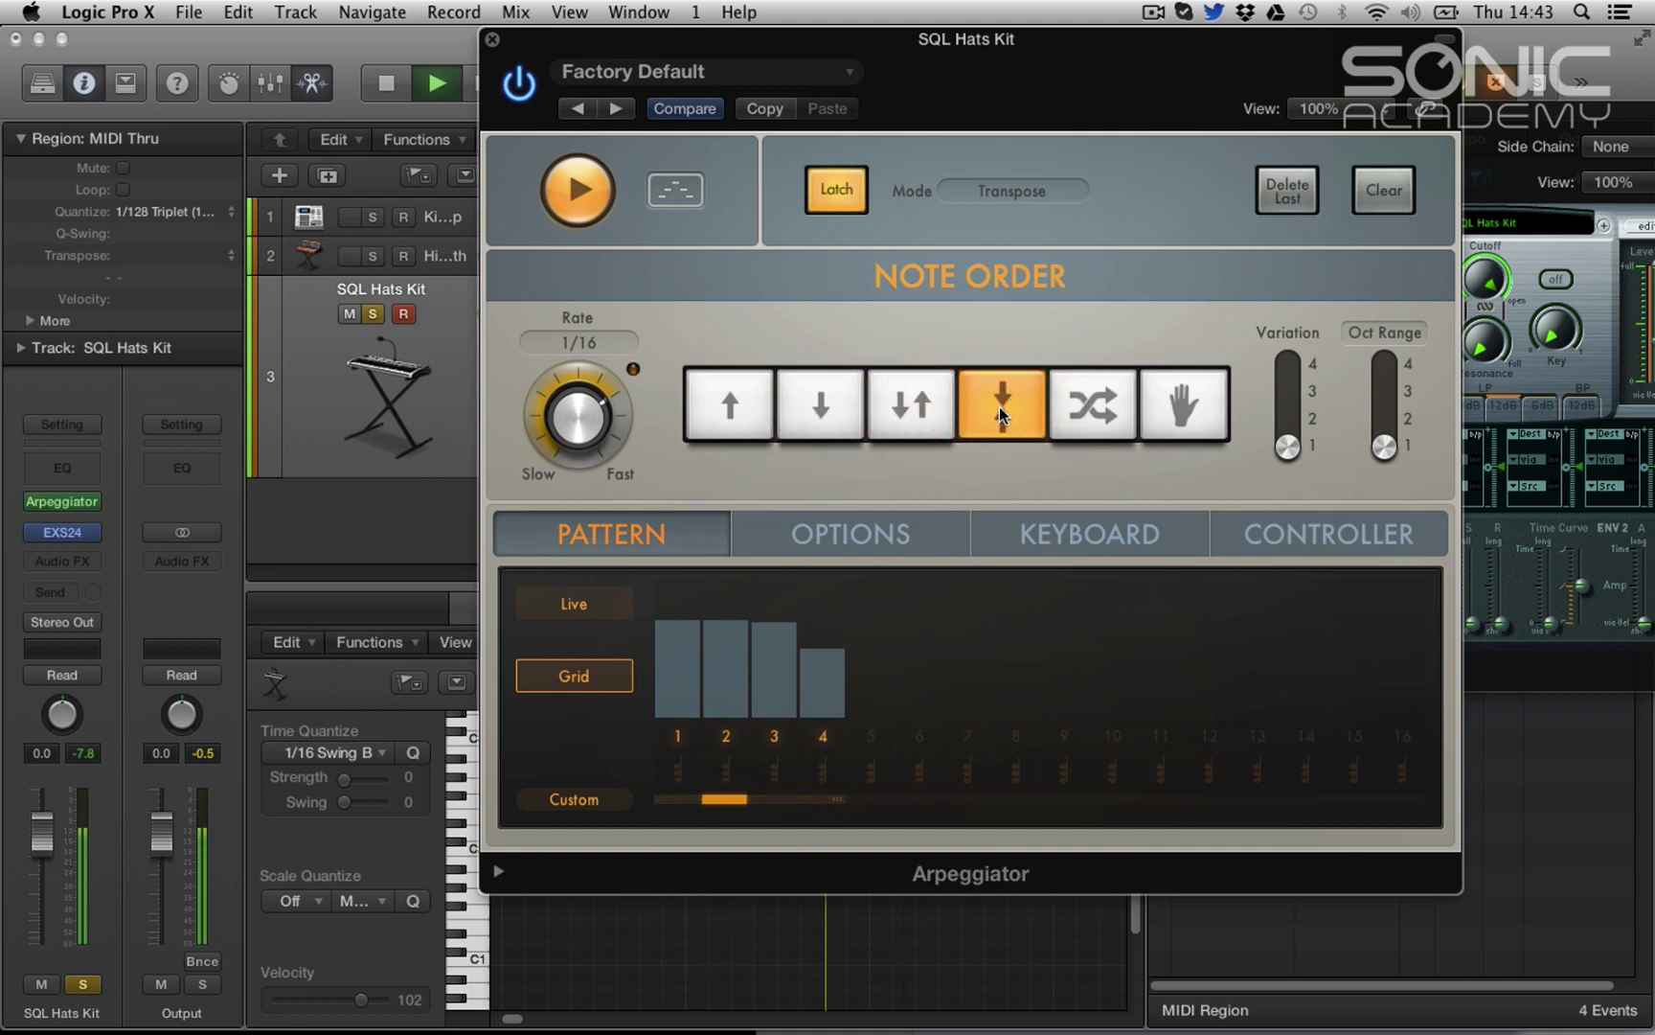
left_click(1083, 410)
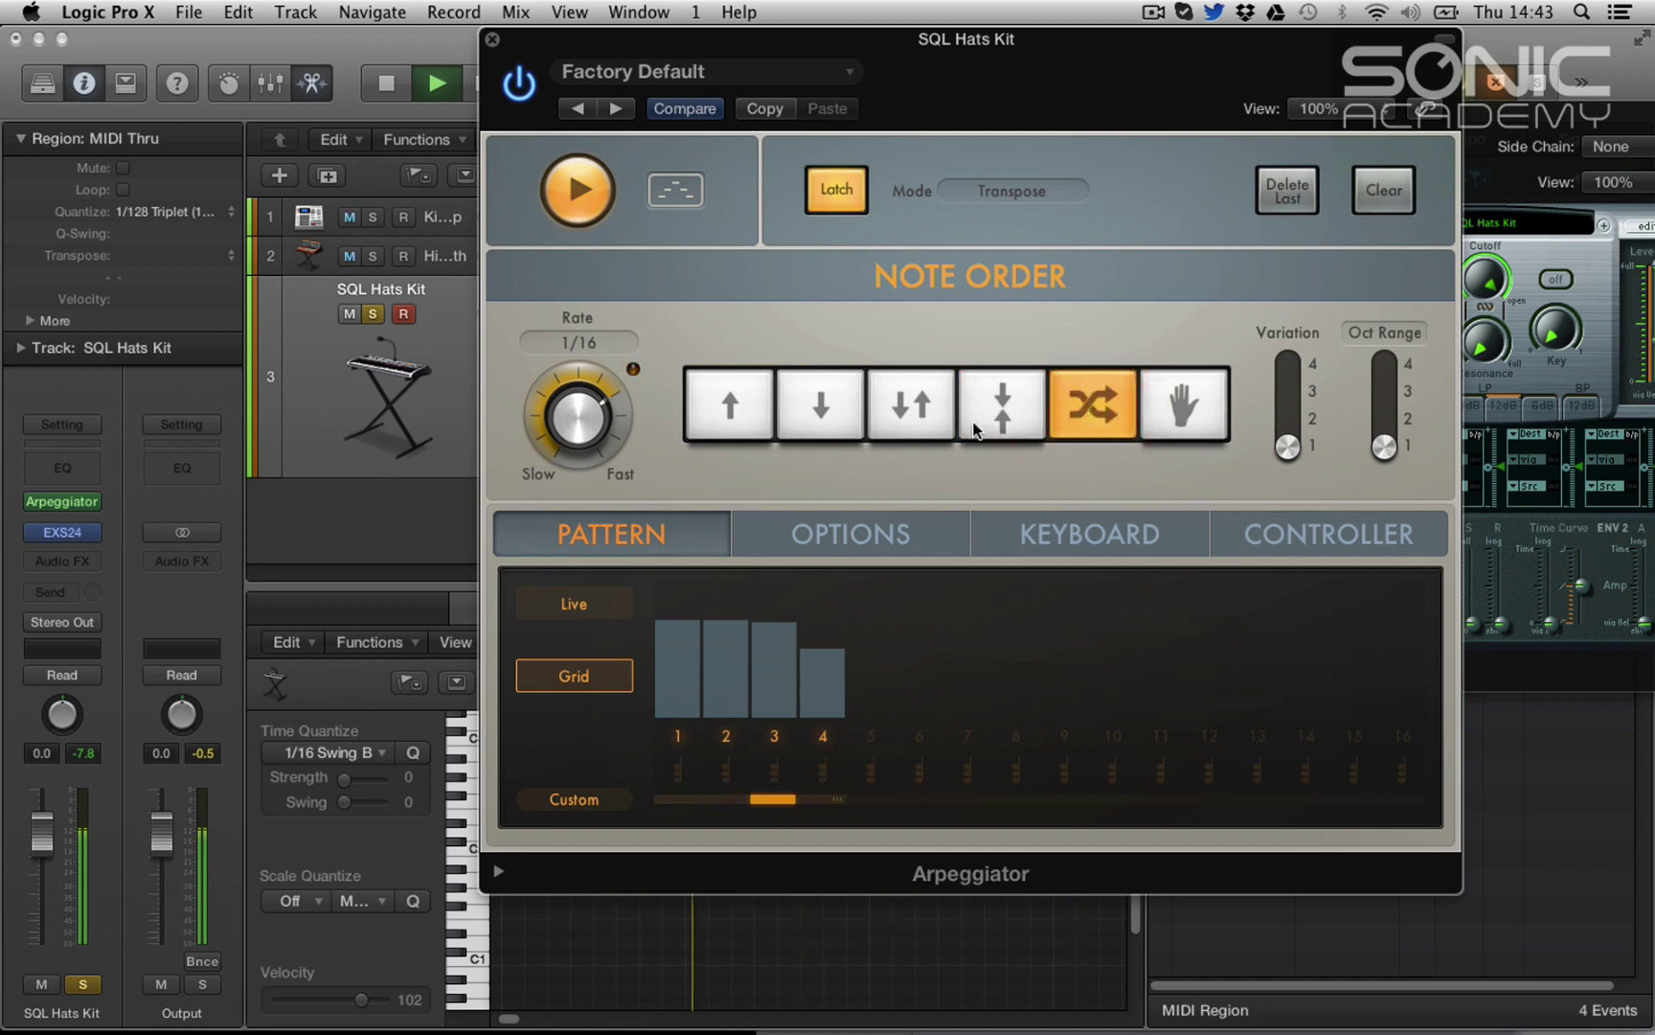
left_click(814, 410)
Step: Set the arpeggiator Note Length to 27% and Swing to 53%, and unsolo the SQL Hats Kit track
left_click(864, 532)
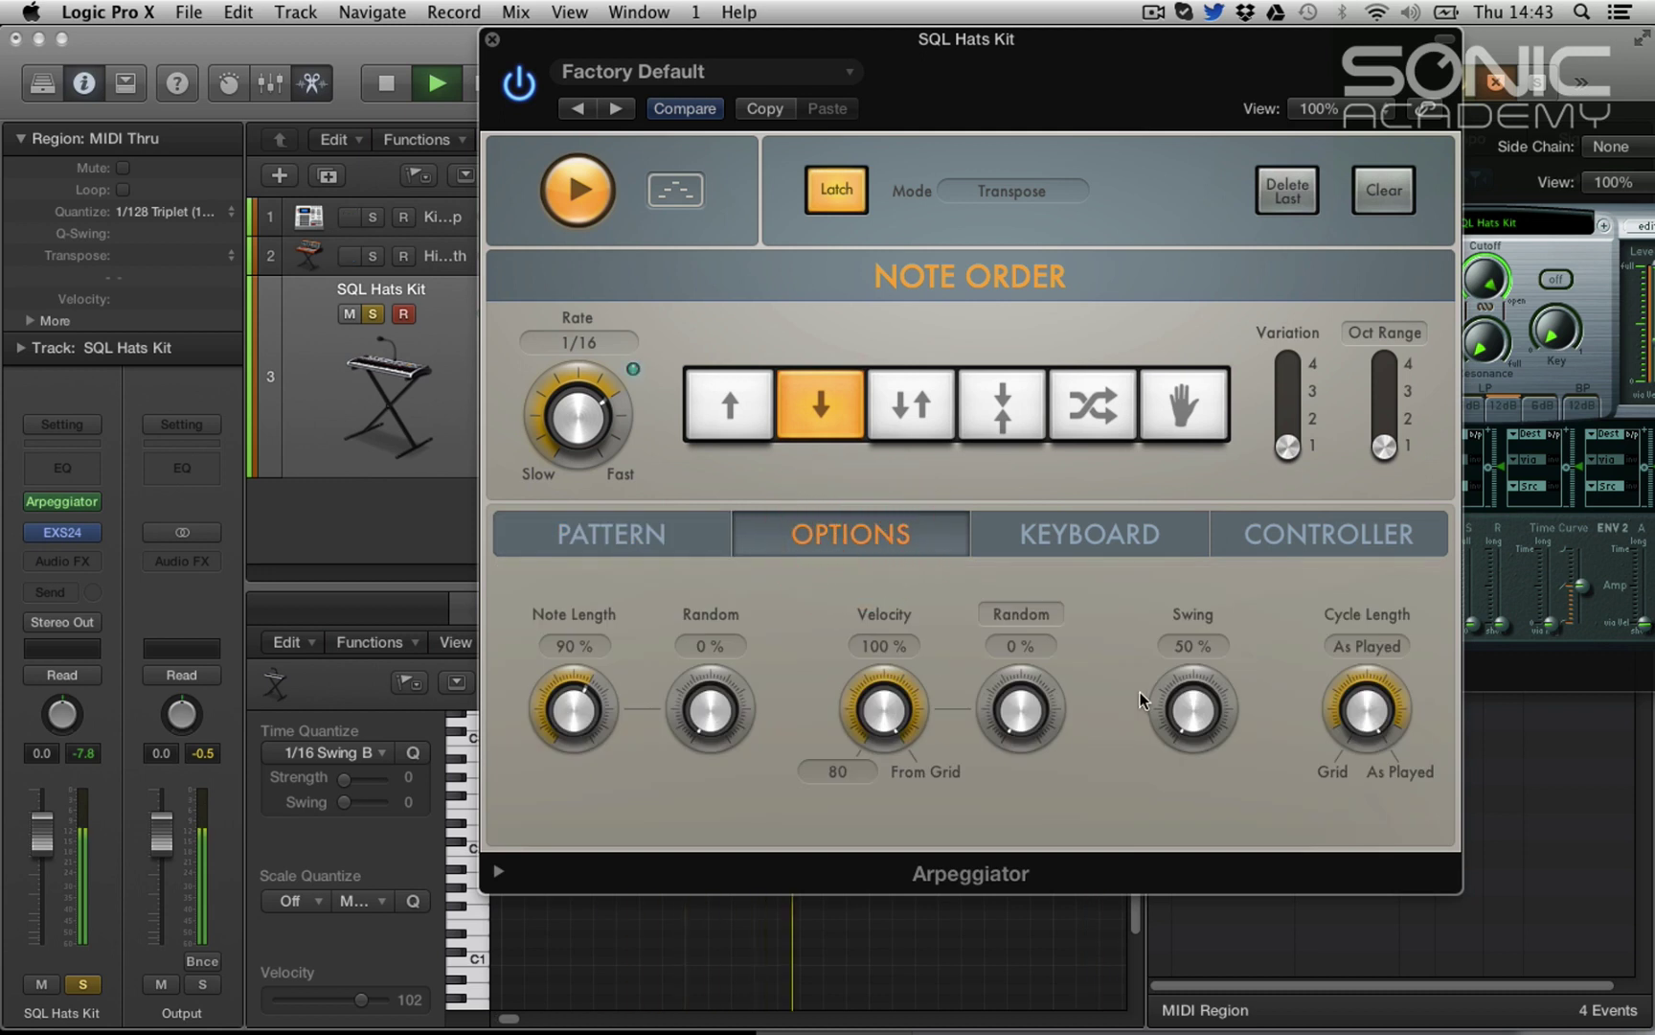
left_click_drag(1204, 714, 1204, 712)
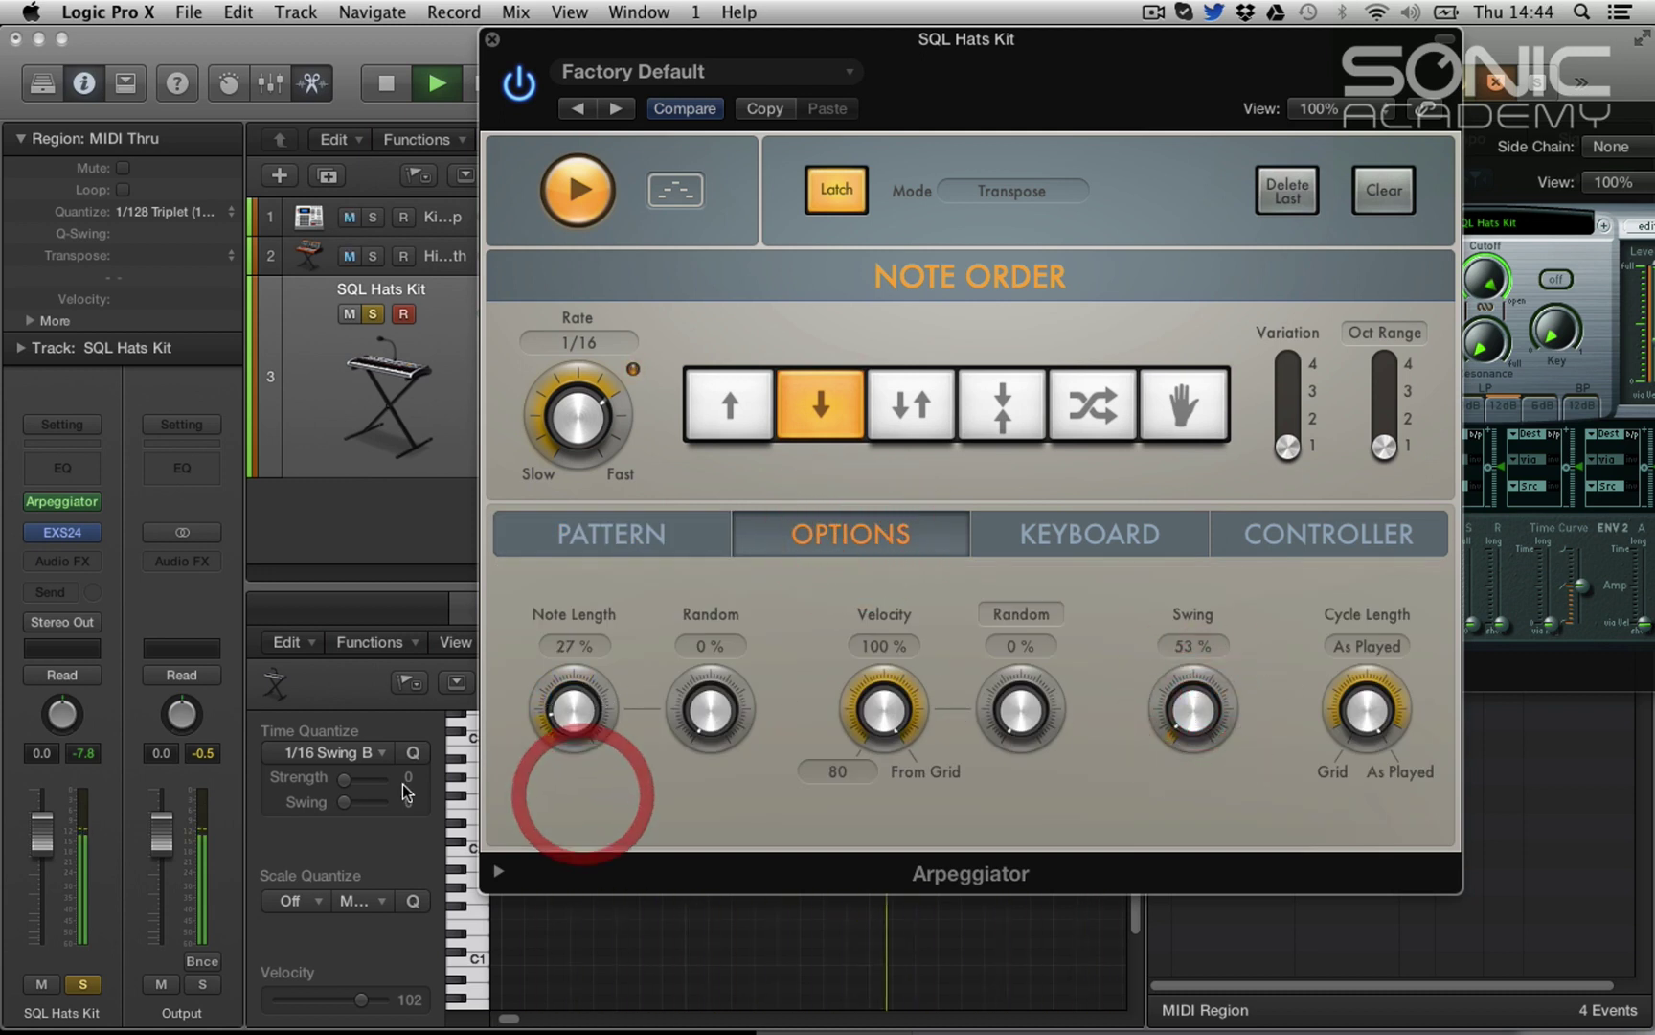
left_click(96, 984)
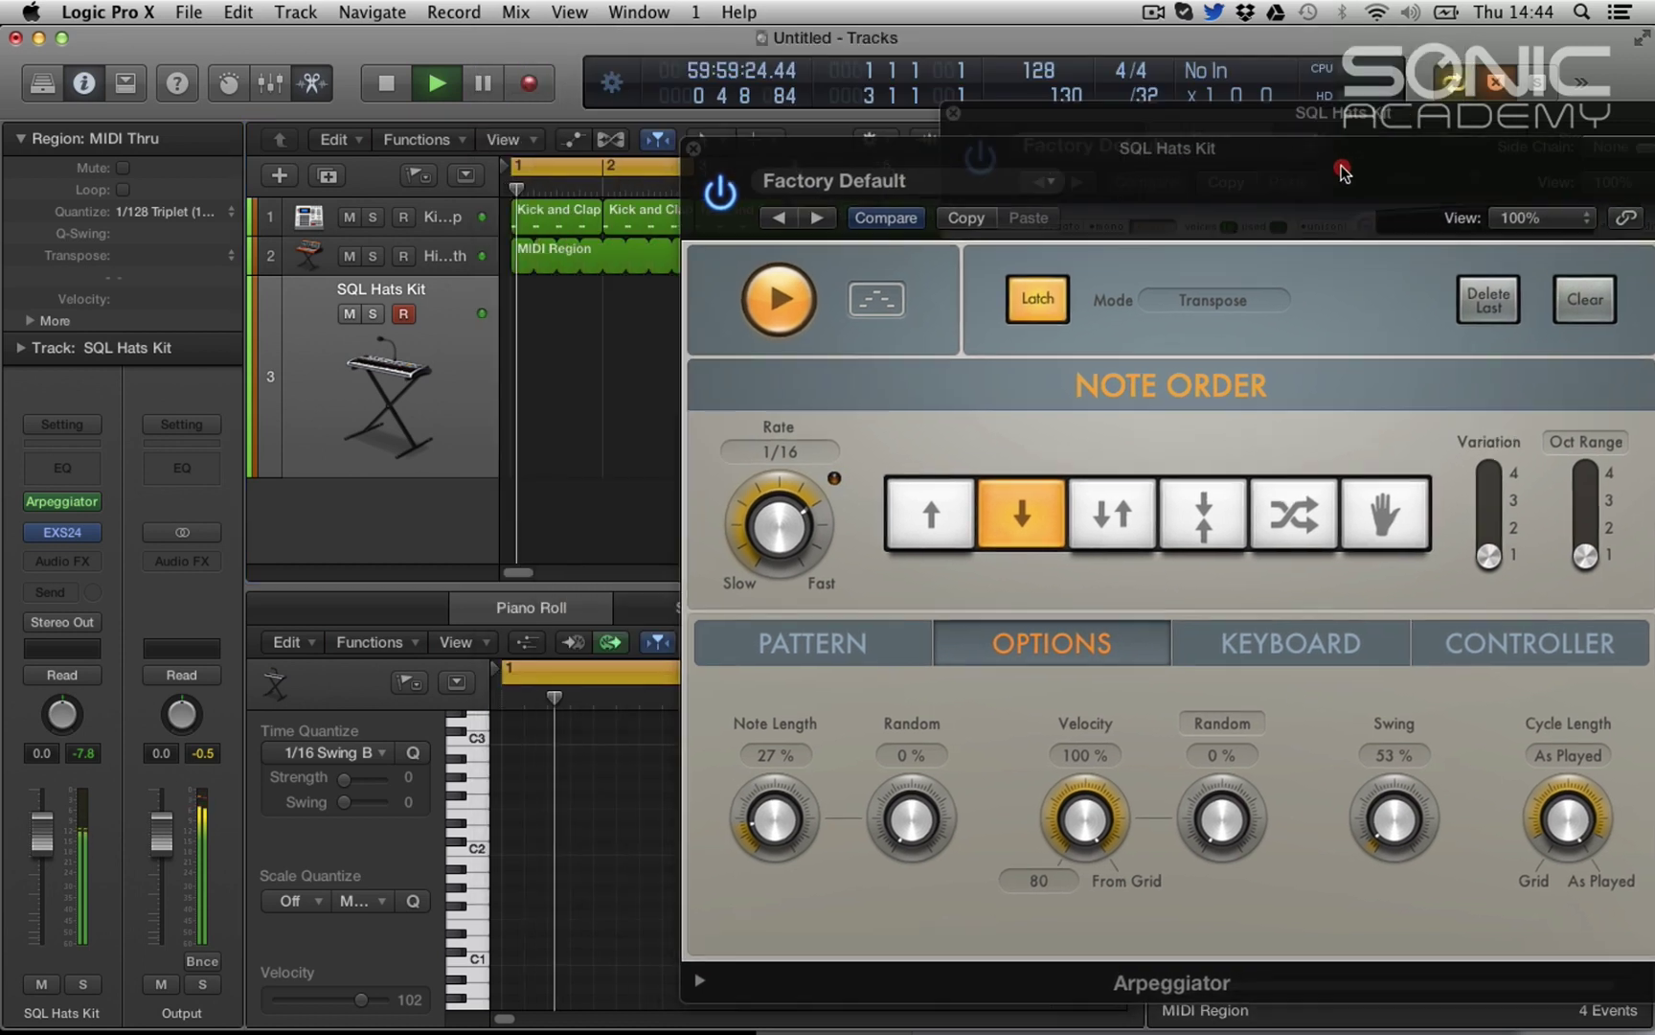
Step: Capture the arpeggio as a MIDI region on track 3 and bypass the Arpeggiator
left_click_drag(1275, 210, 1405, 248)
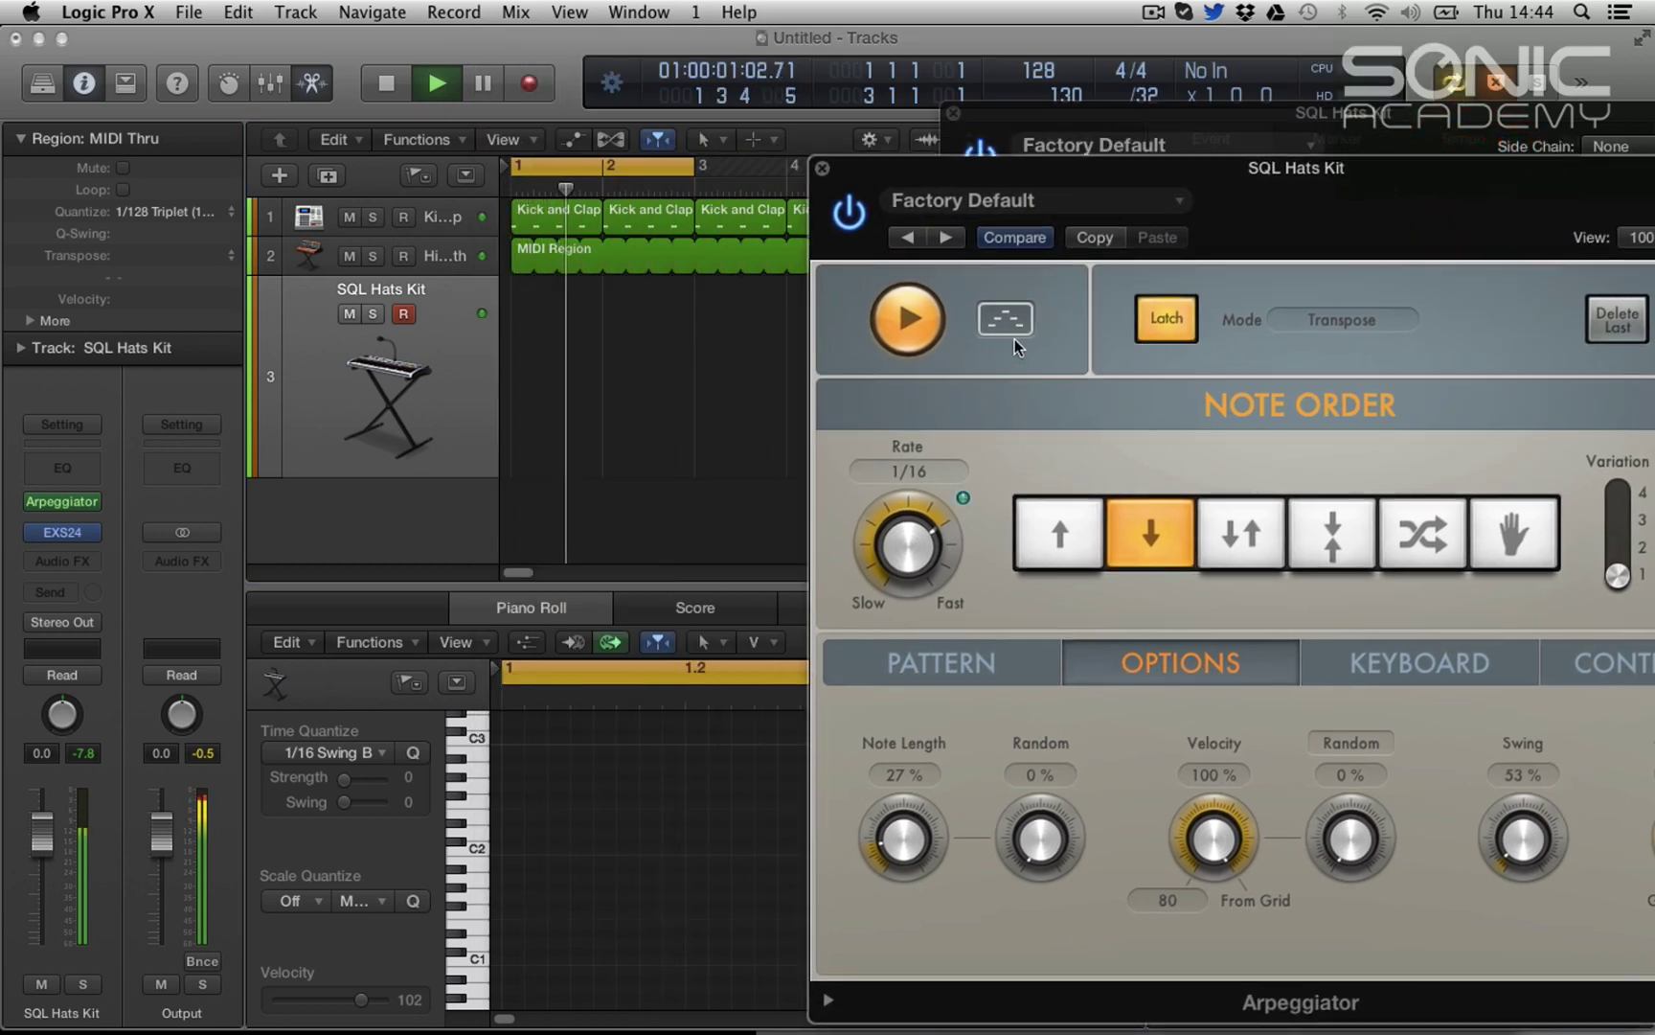
left_click_drag(1013, 326, 527, 316)
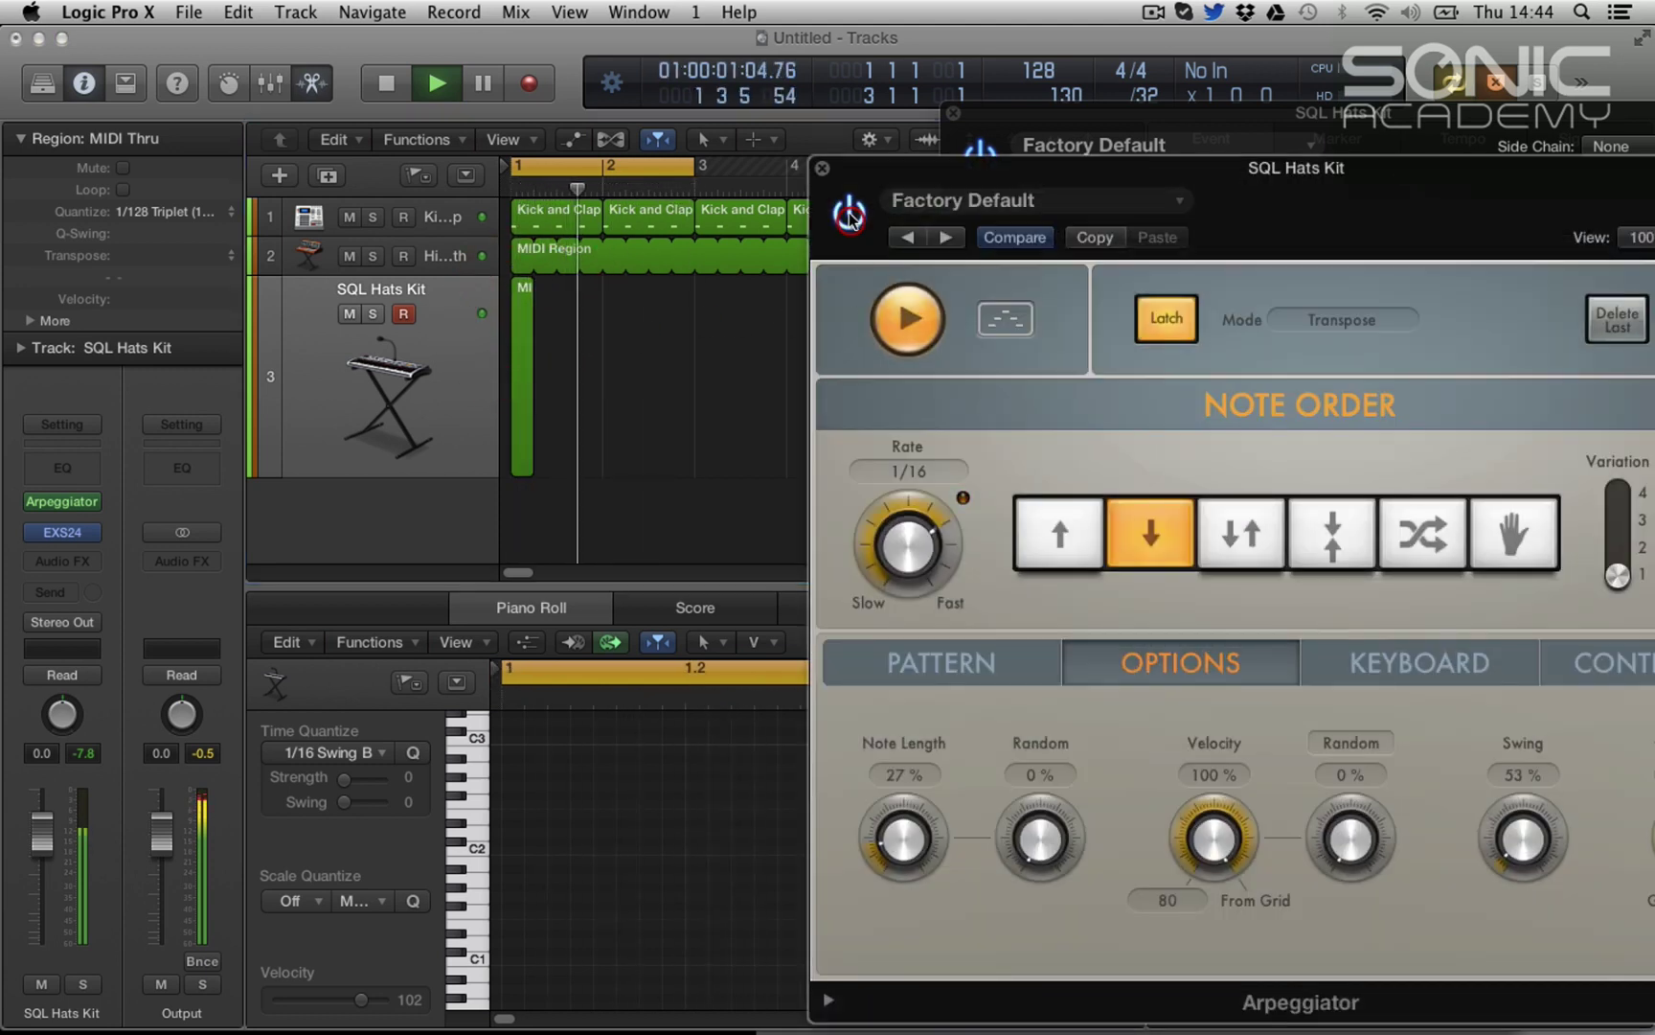
left_click(822, 168)
Step: Select the newly captured SQL Hats region and play it back on loop
key("space")
left_click(526, 328)
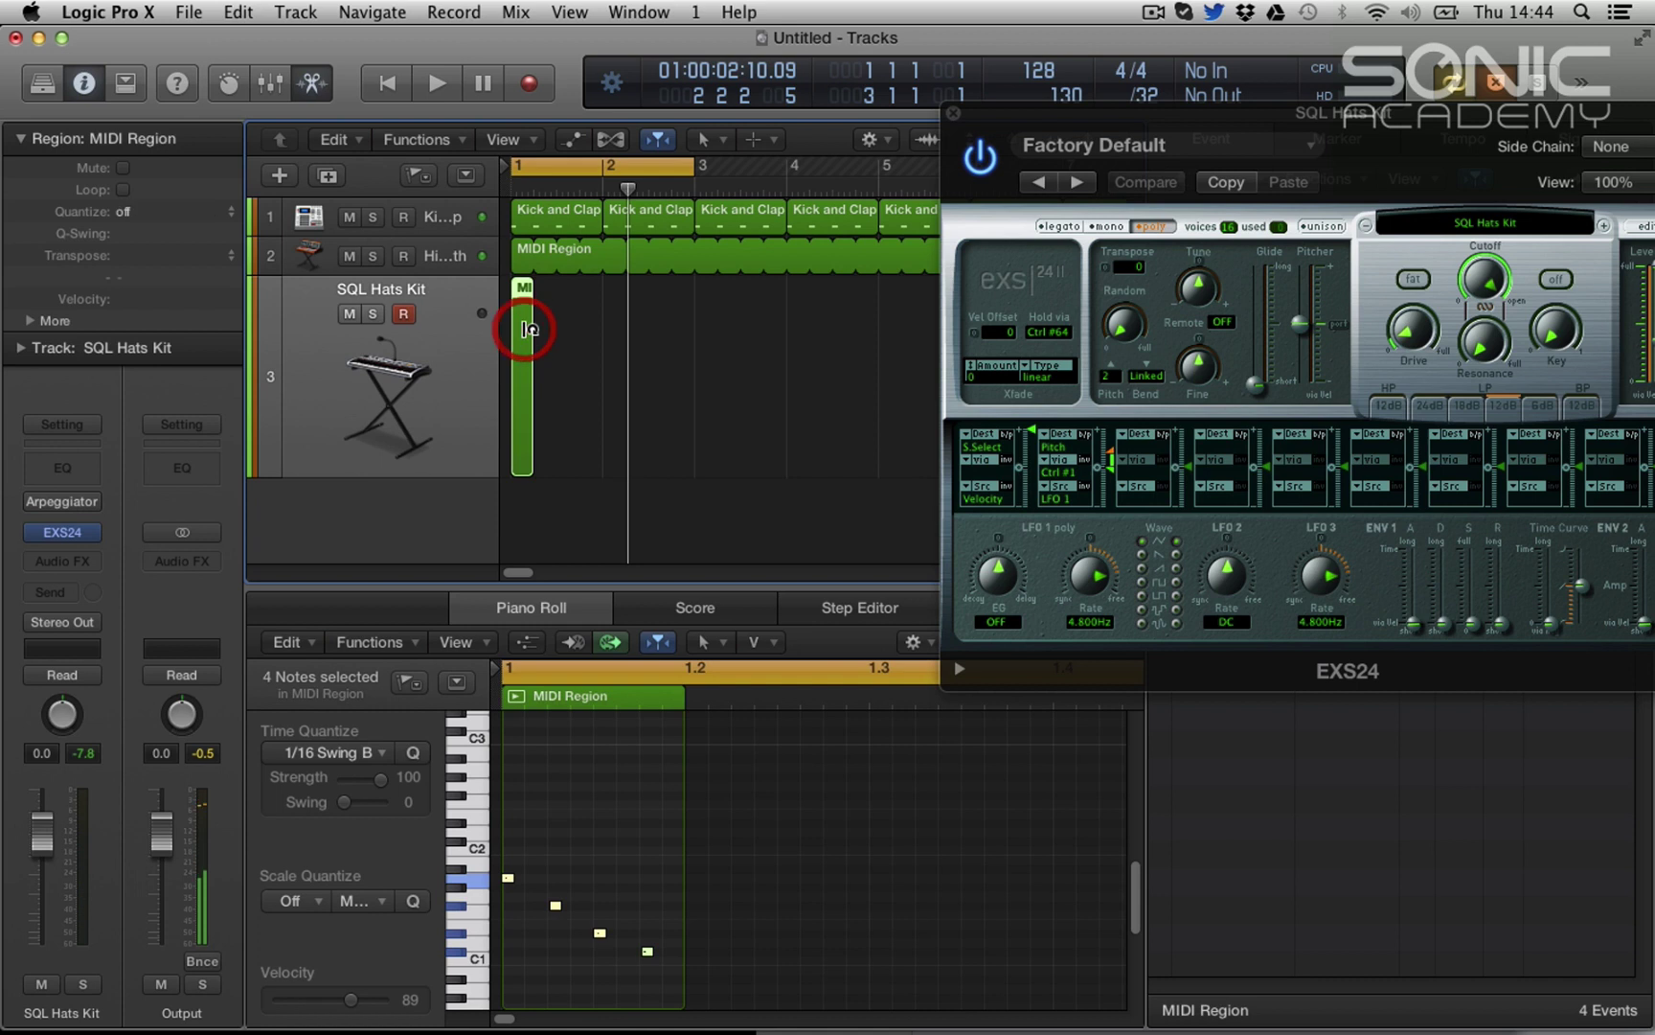
key("space")
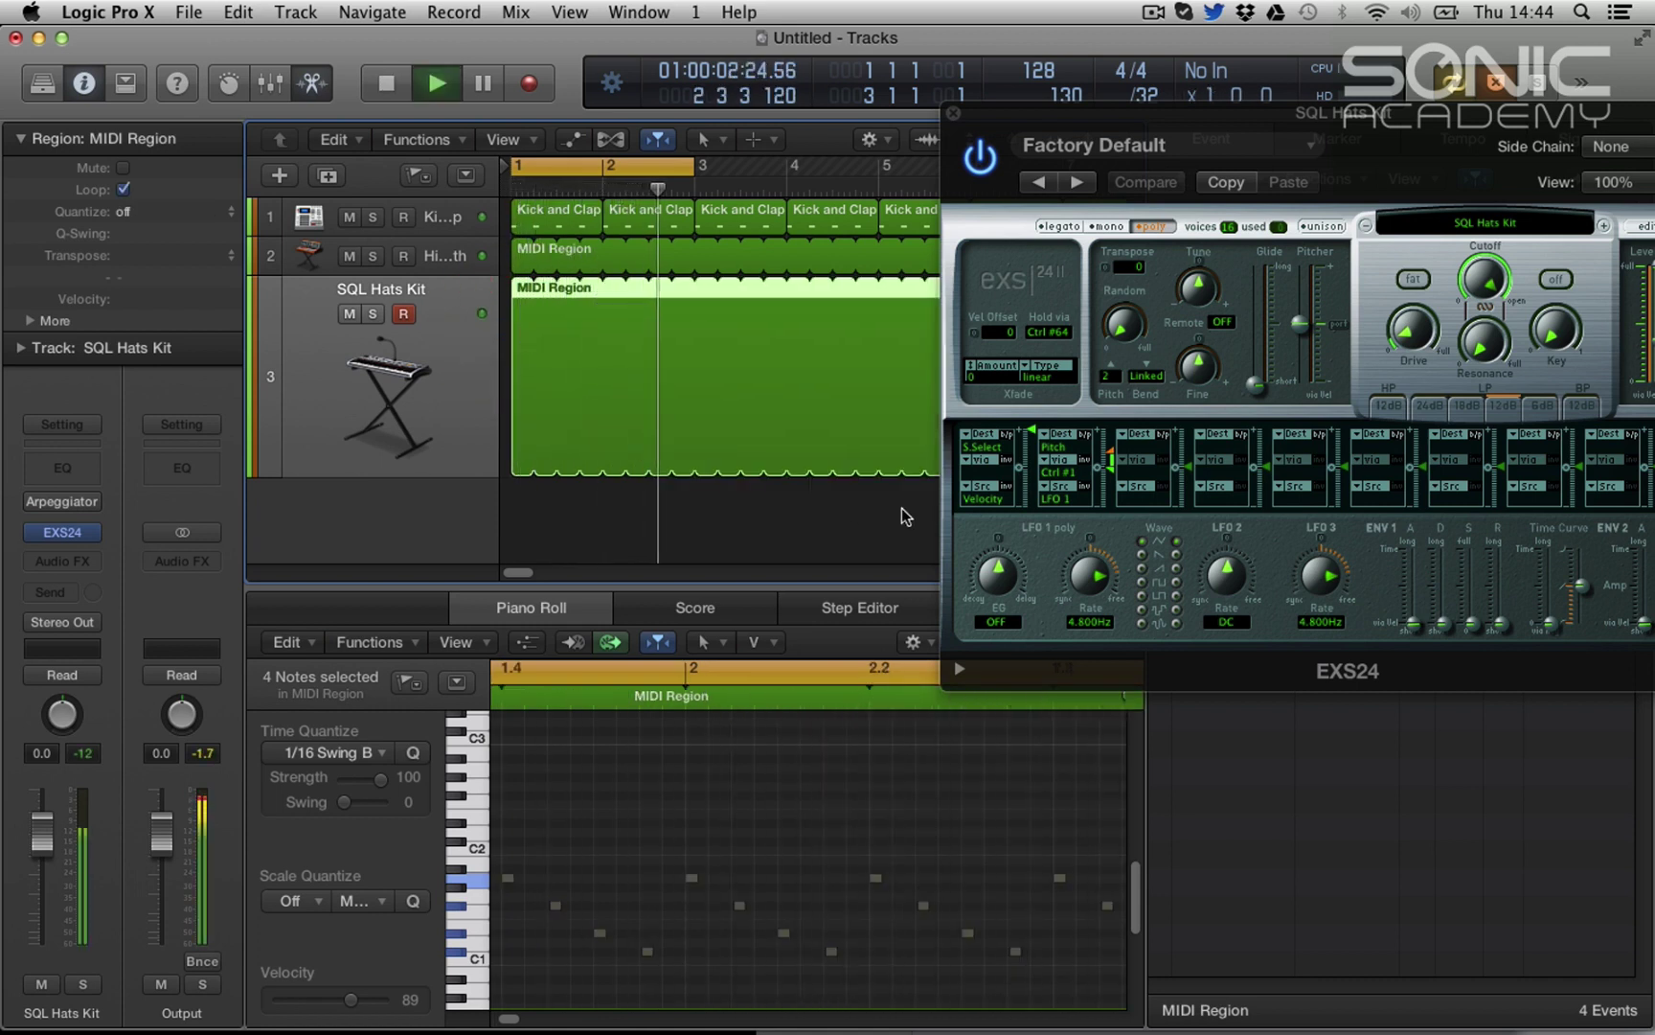
Step: Raise the EXS24 amp envelope (ENV2) sustain and close the sampler window
left_click_drag(1291, 120, 888, 73)
left_click(1295, 525)
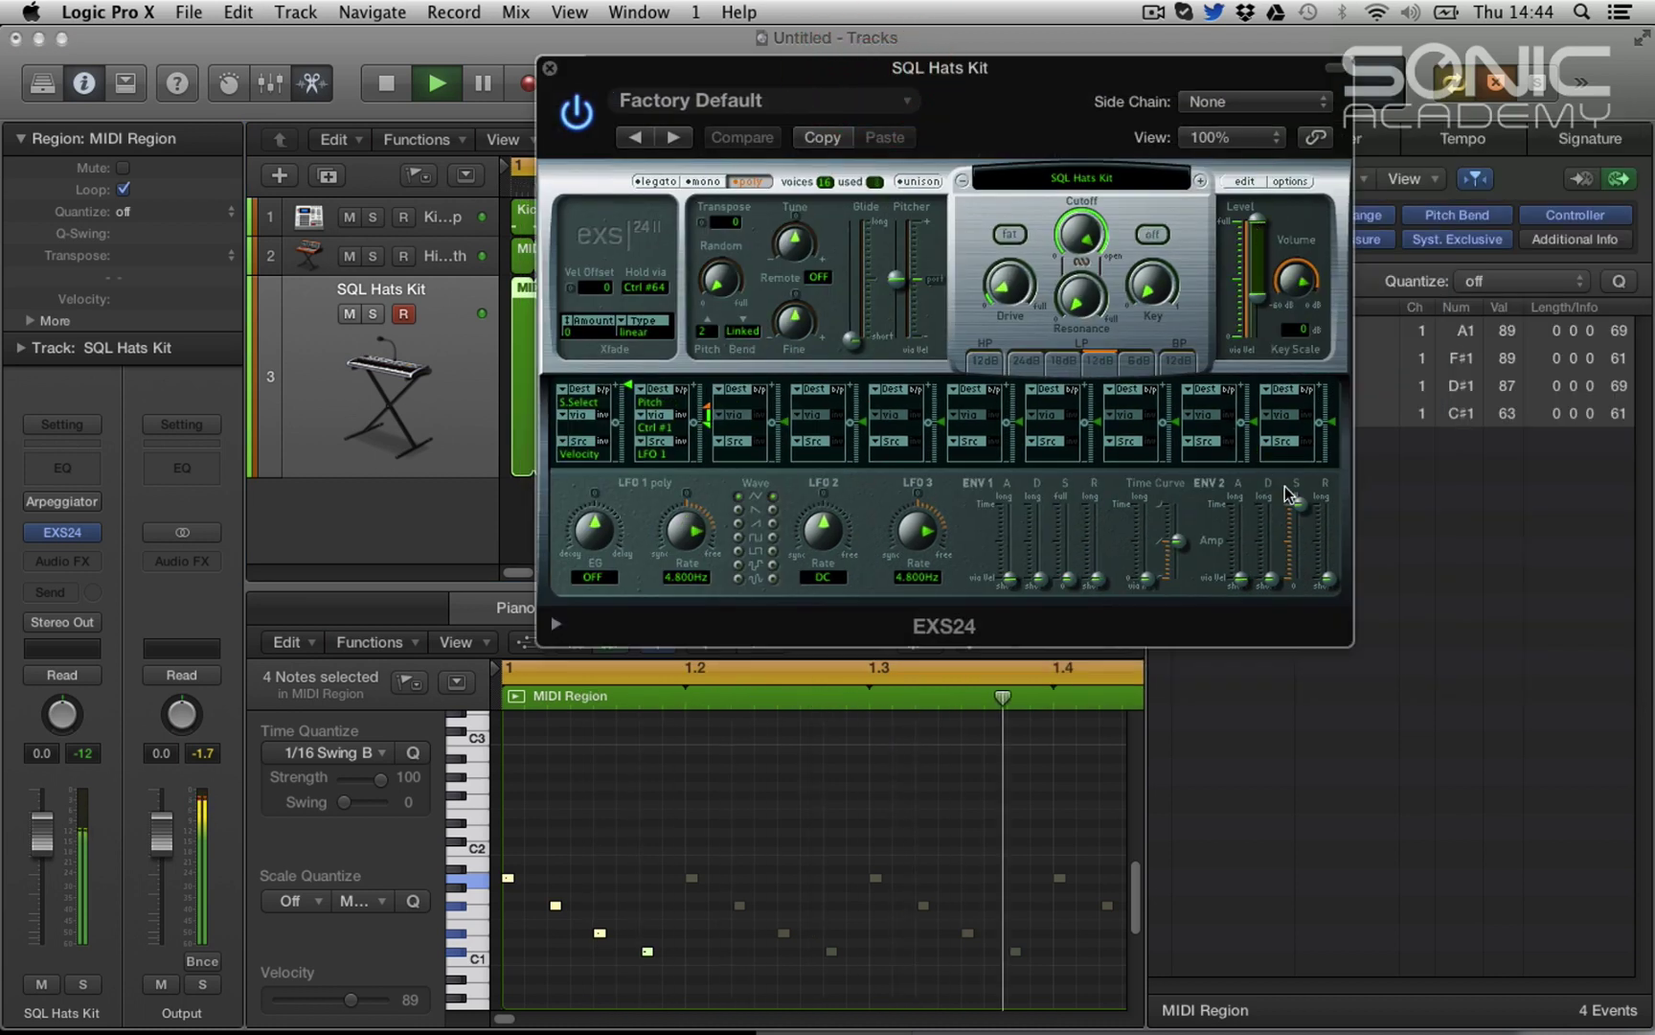
left_click_drag(1296, 532, 1297, 506)
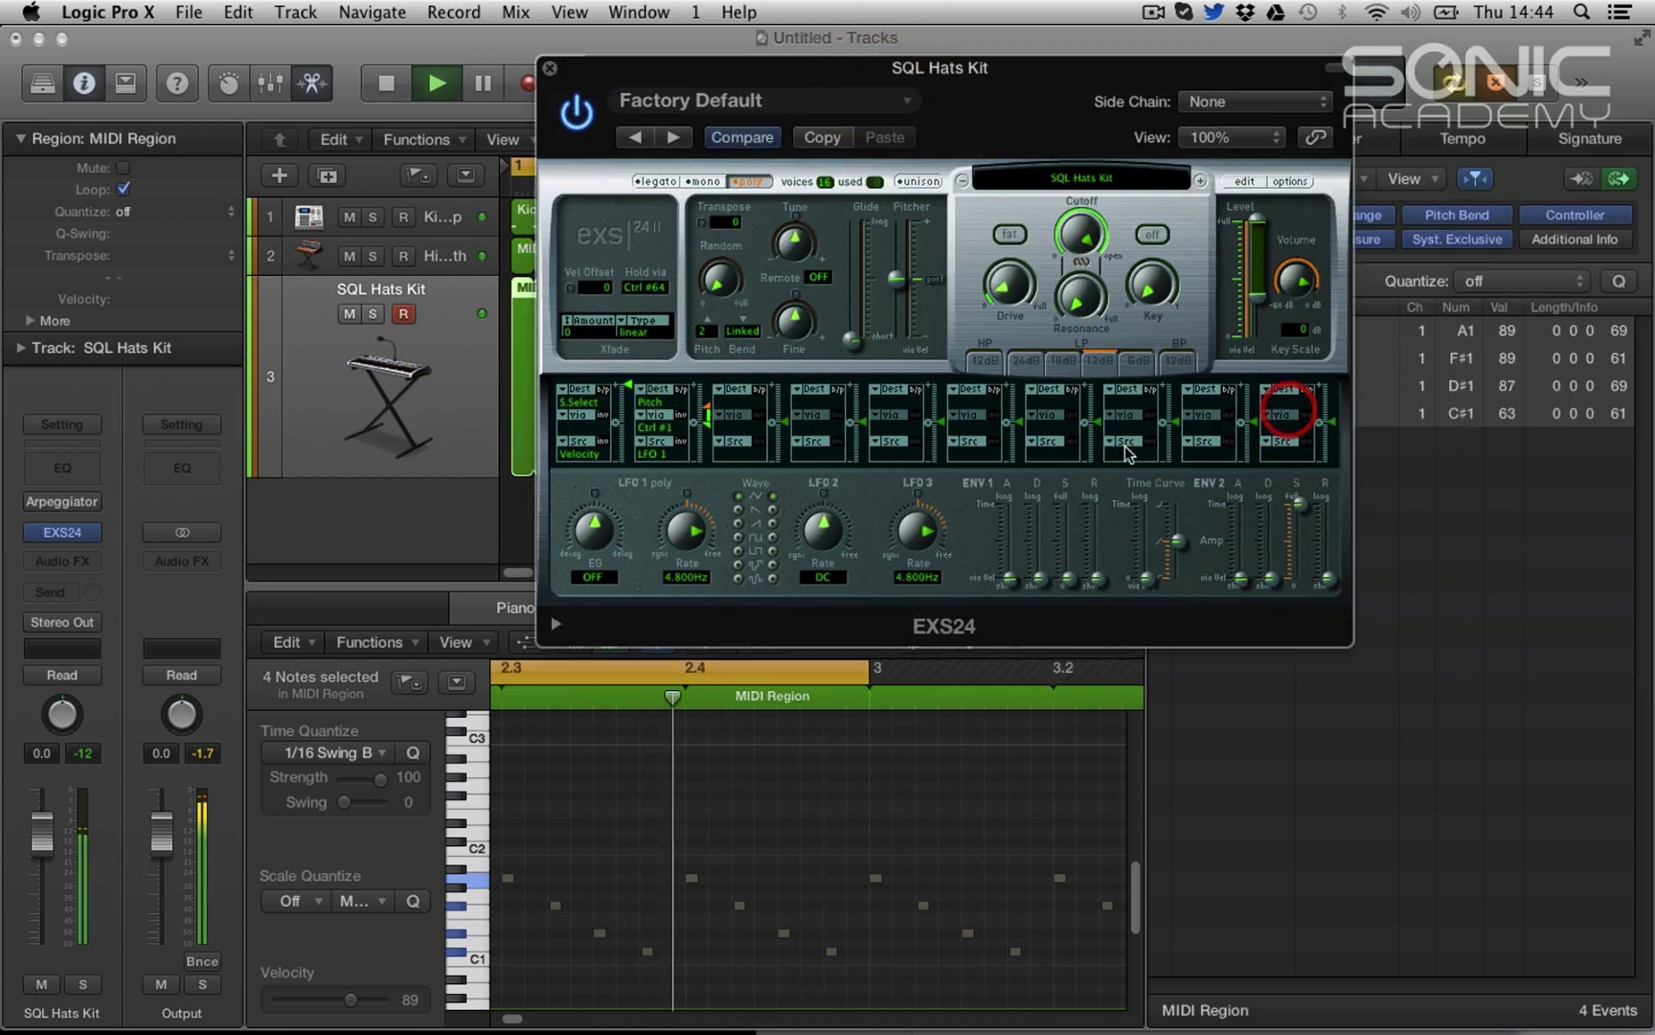
left_click_drag(843, 67, 1009, 125)
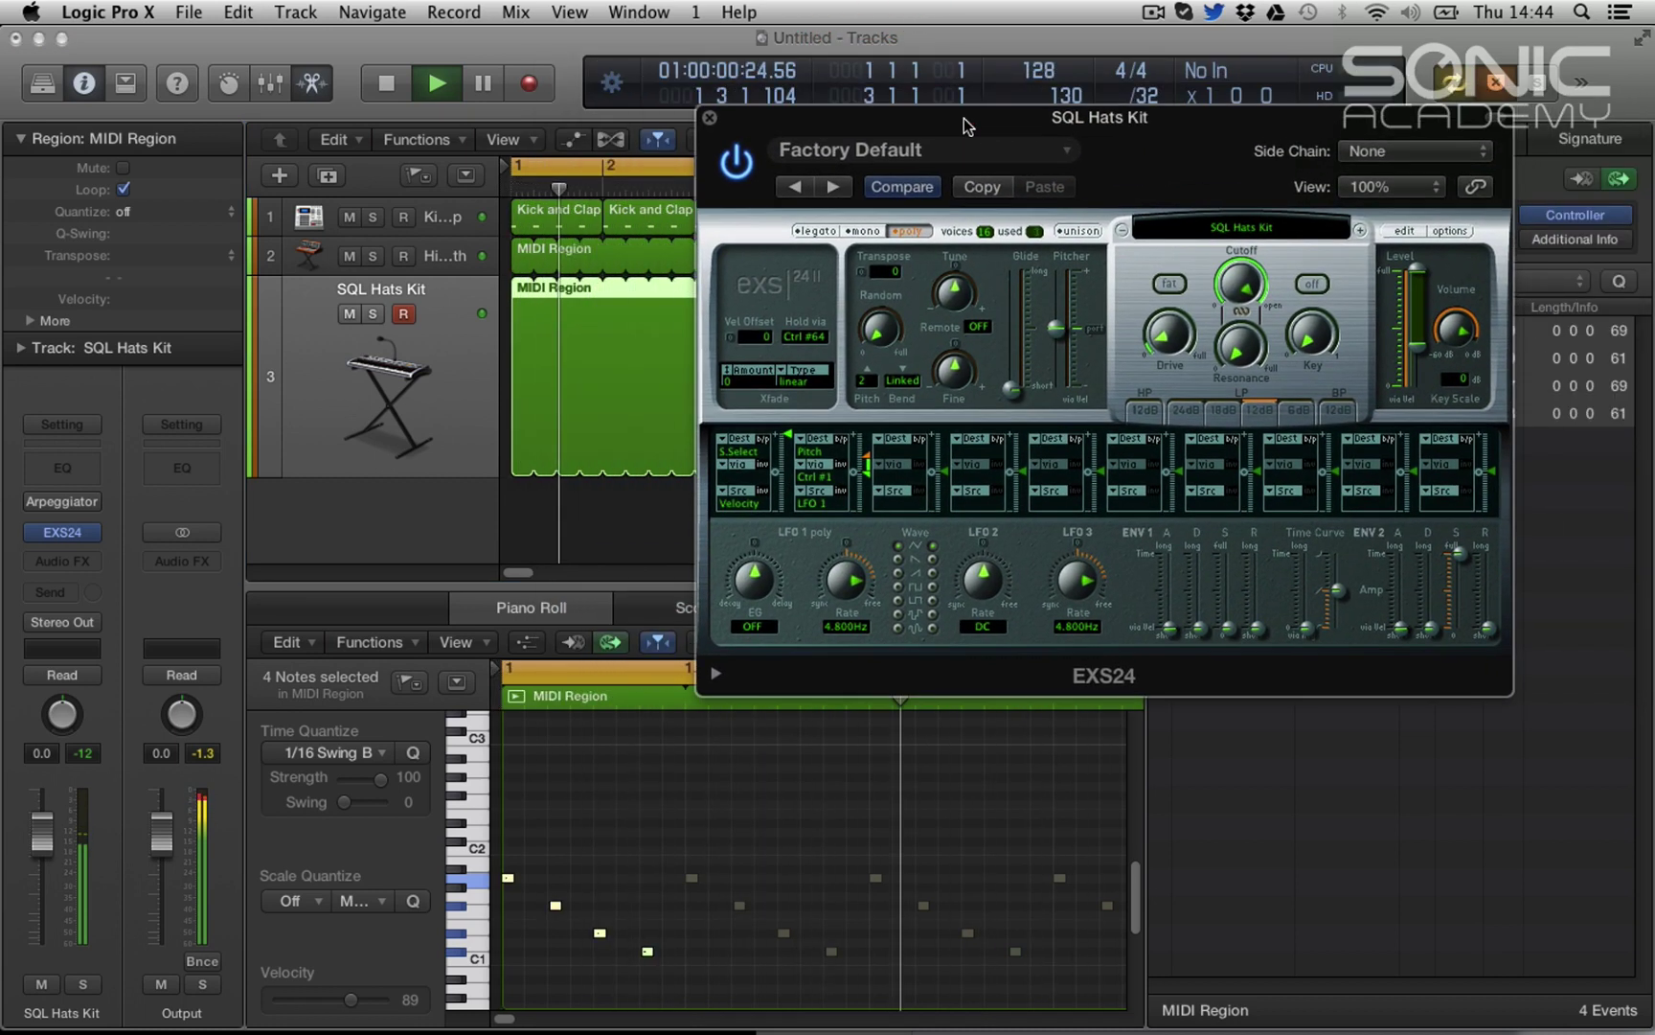
left_click(712, 128)
Step: Deselect the SQL Hats Kit region and play both hi-hat tracks briefly to audition them
key("space")
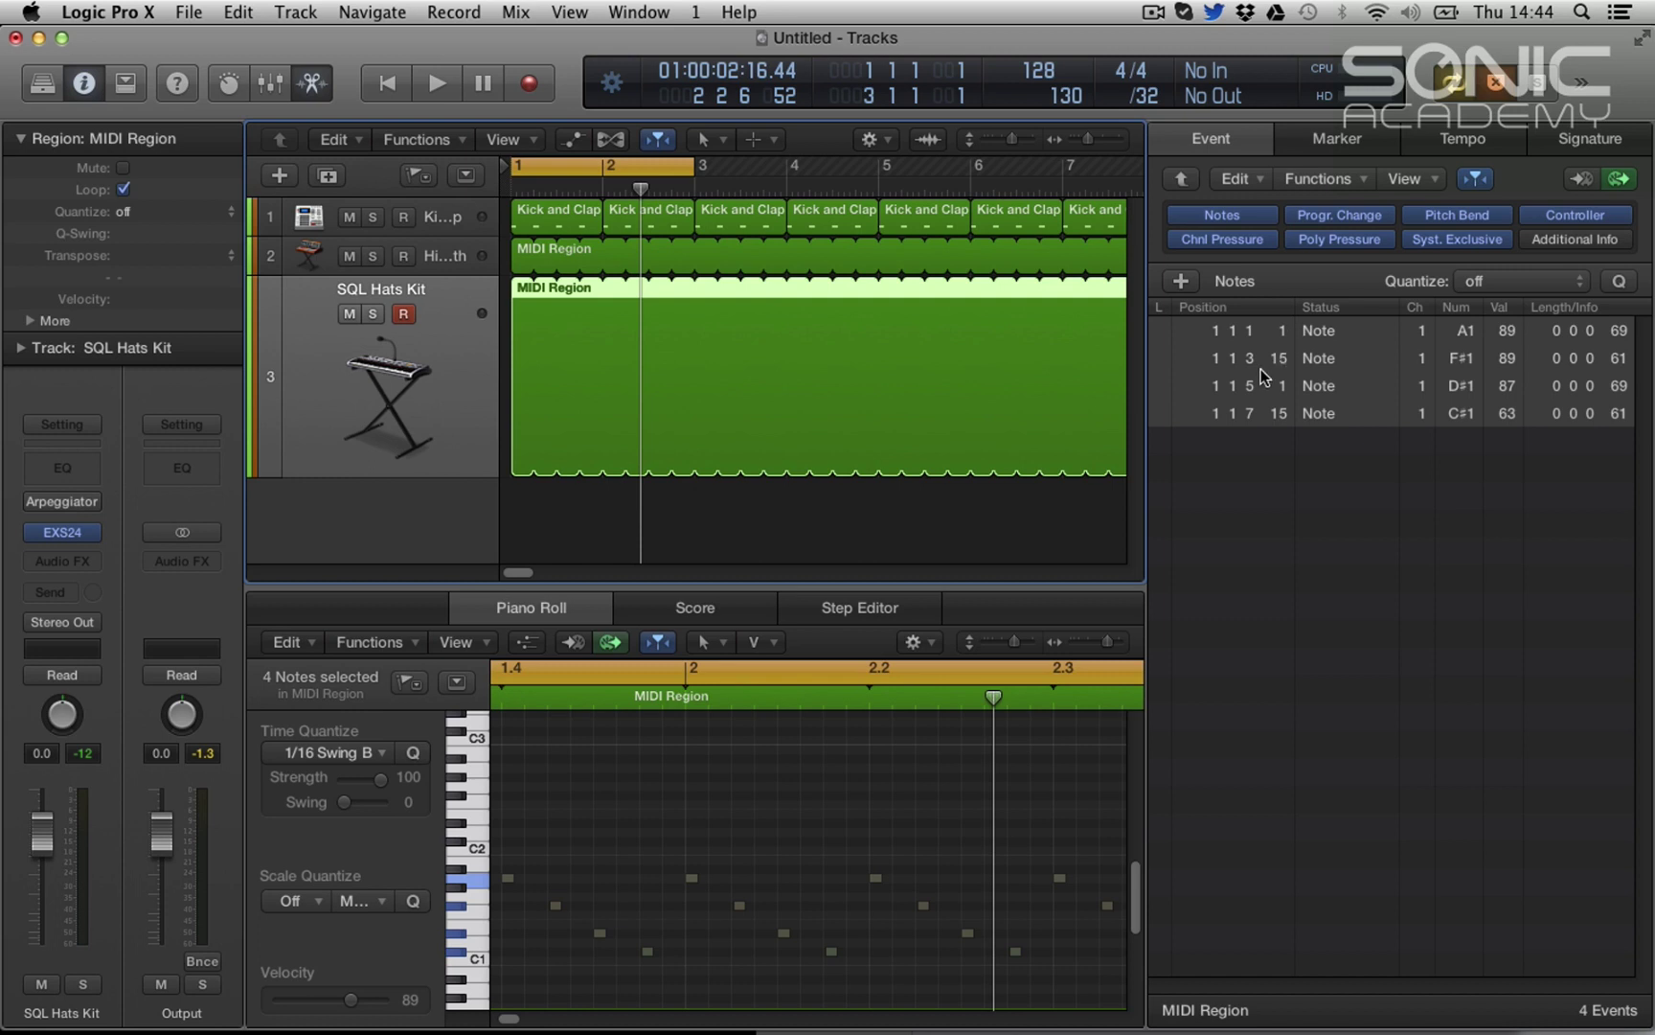
left_click(836, 531)
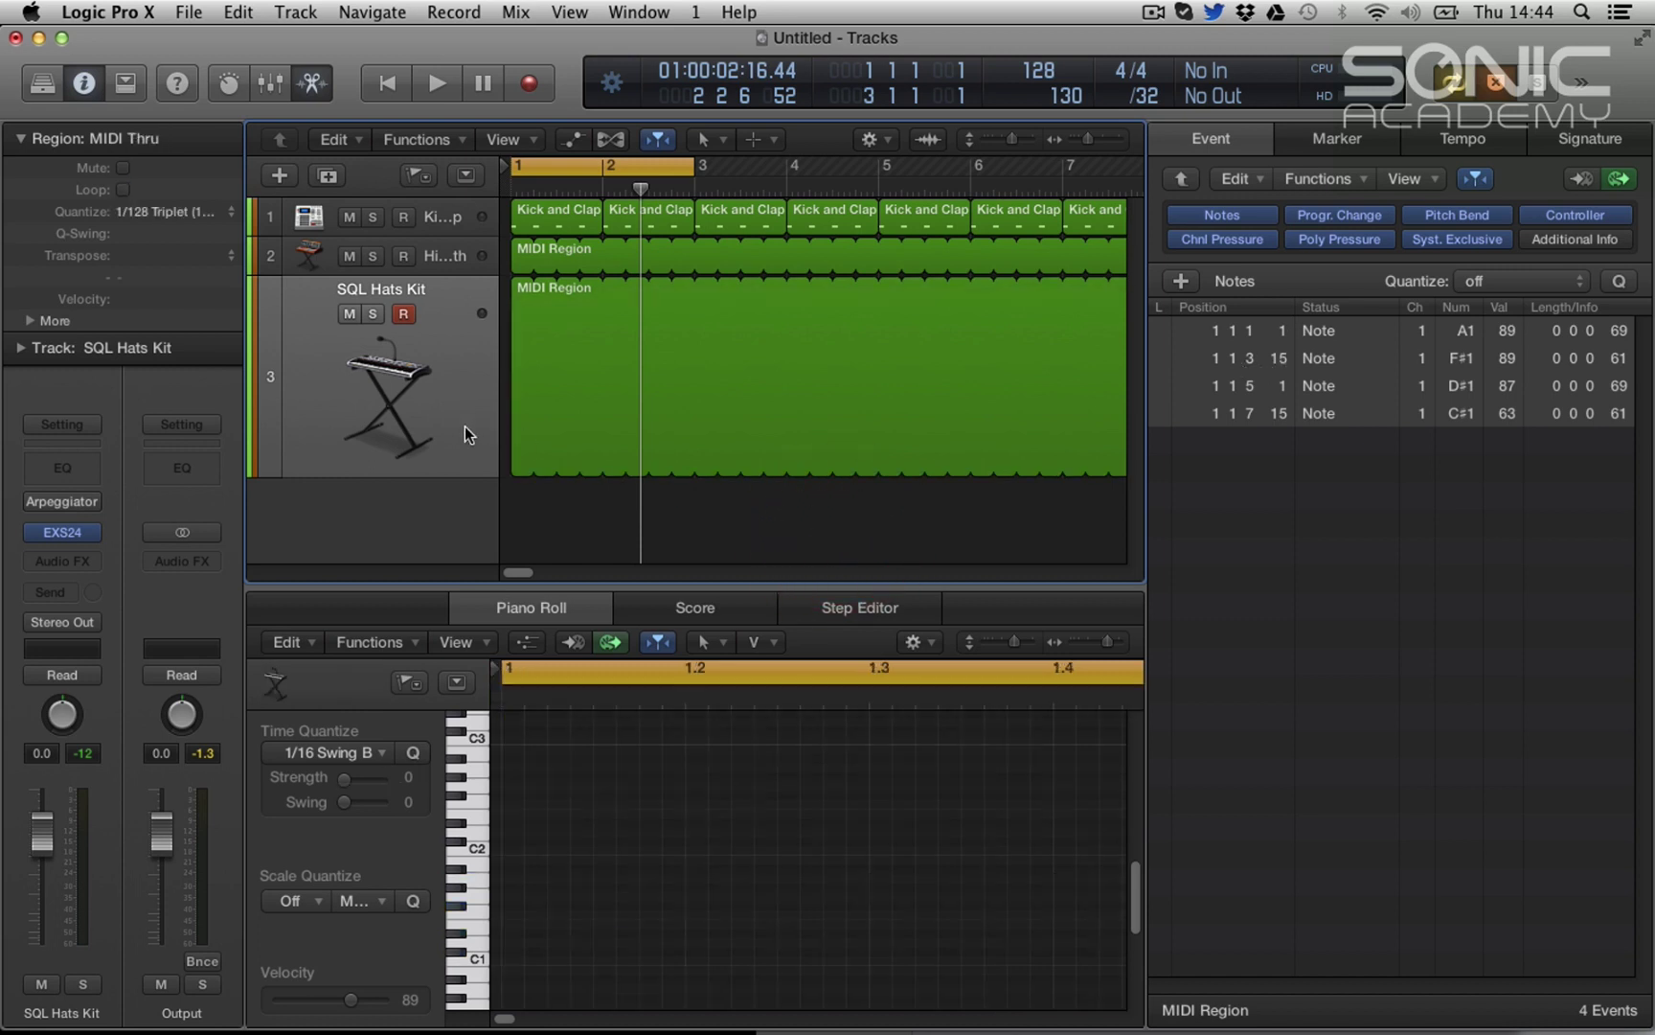
left_click(517, 496)
key("space")
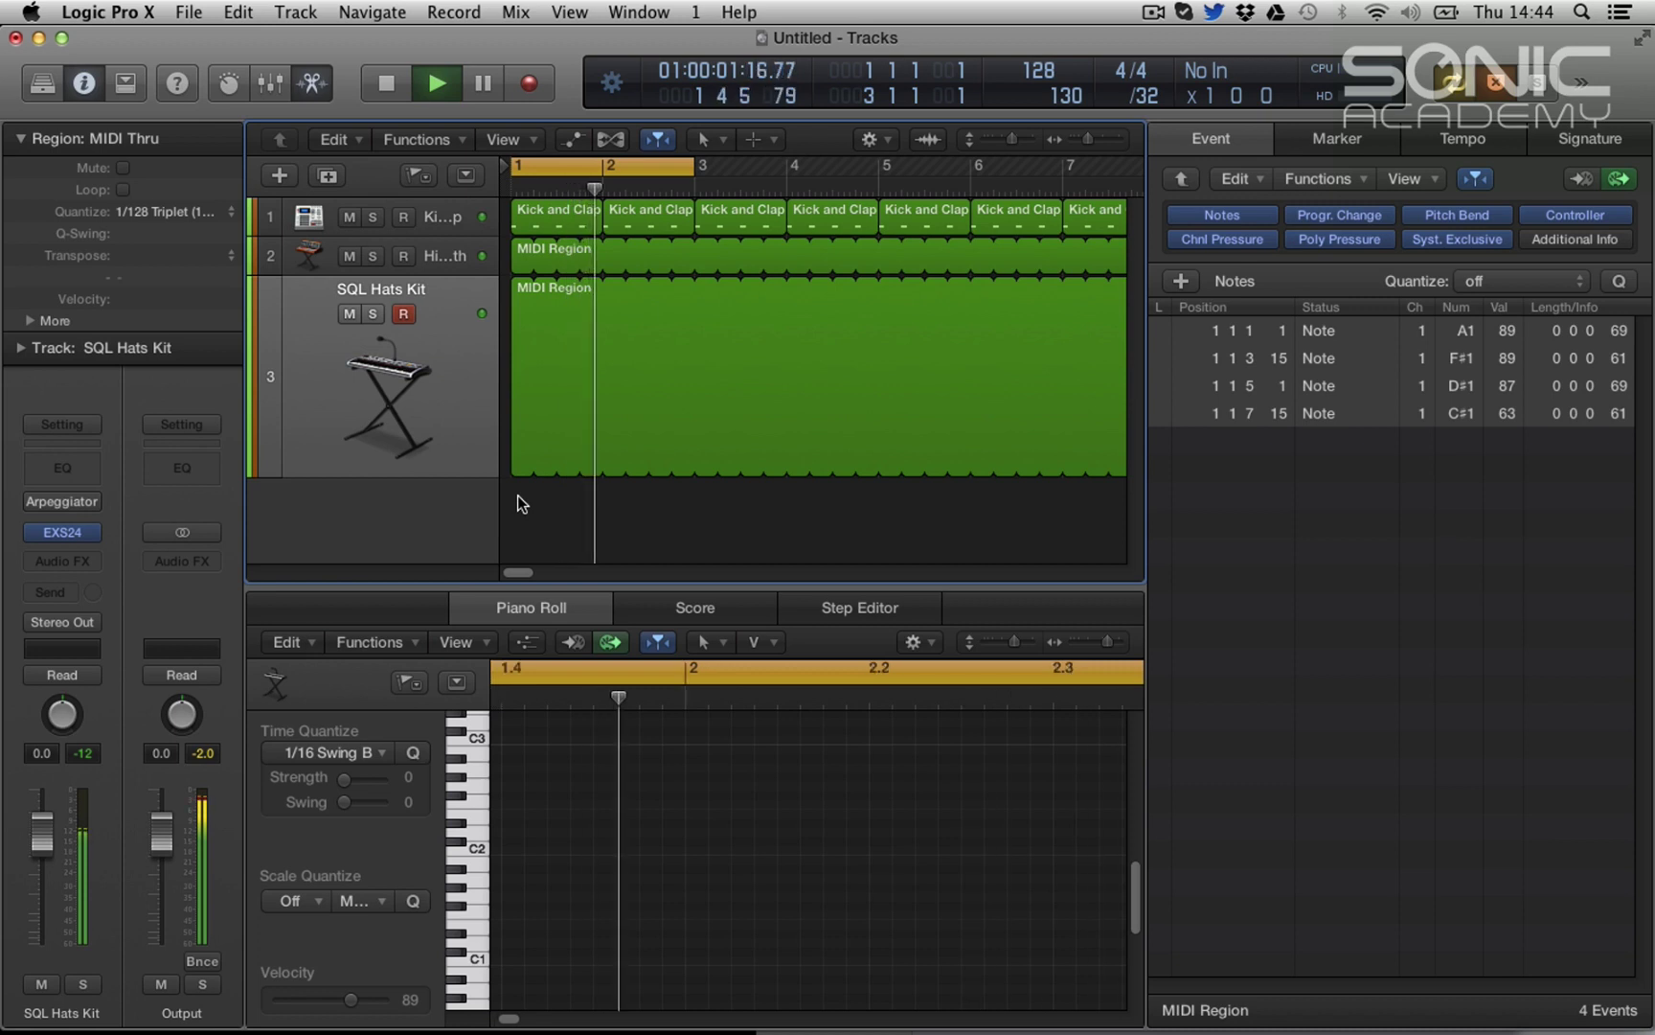
key("space")
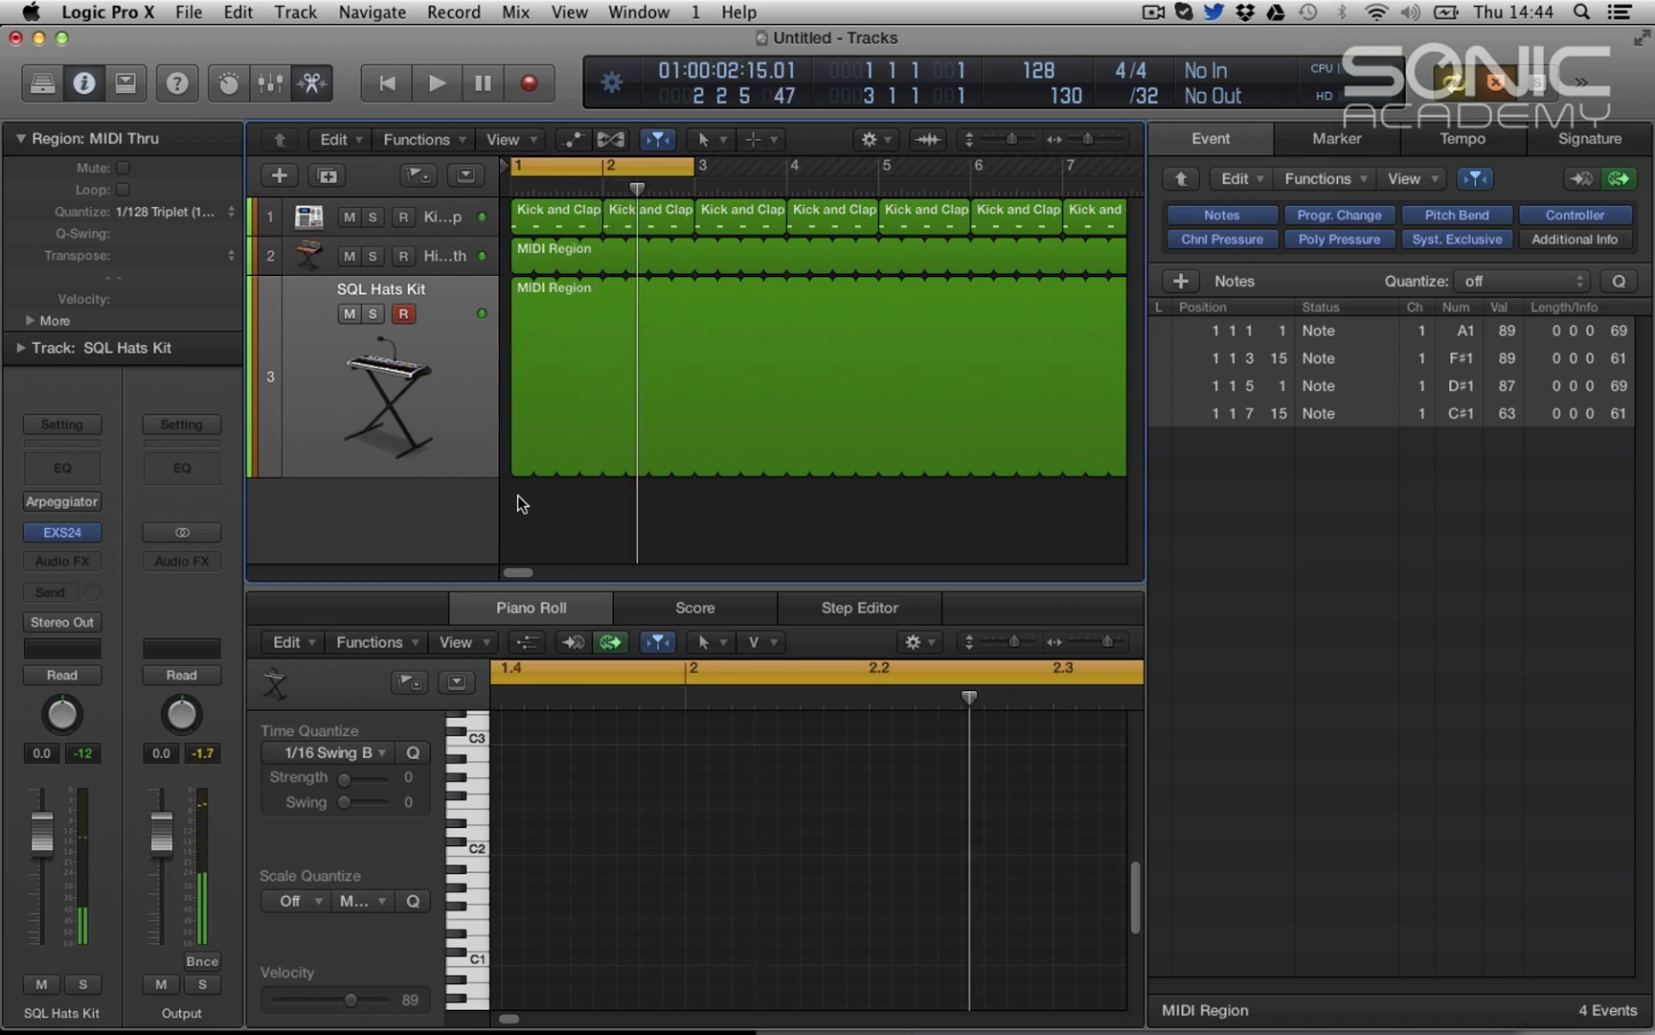